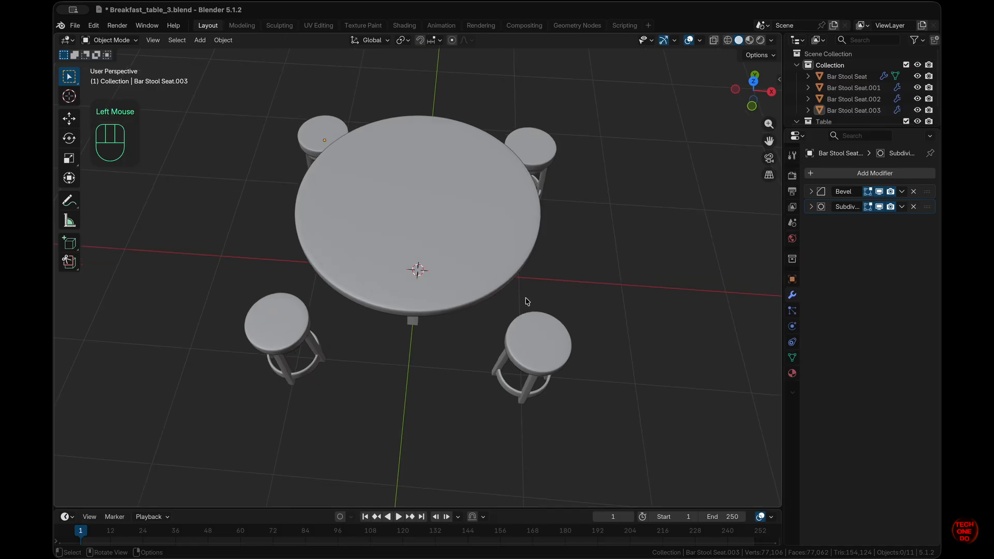
Turn on X-ray in the top view and place the 3D cursor on the table top, between its centre and the lower-right stool.
key(KP_7)
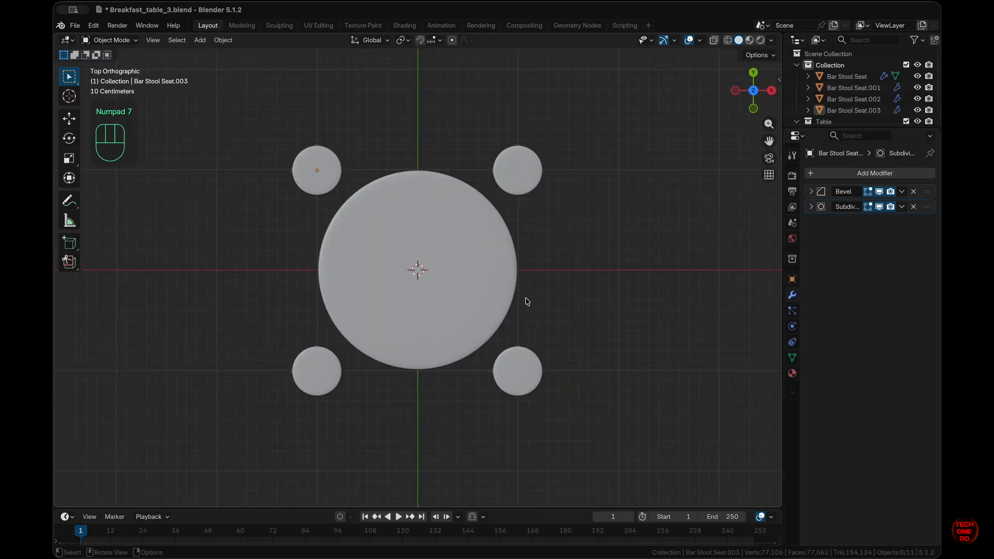
key(alt+z)
scroll(525, 301, up, 4)
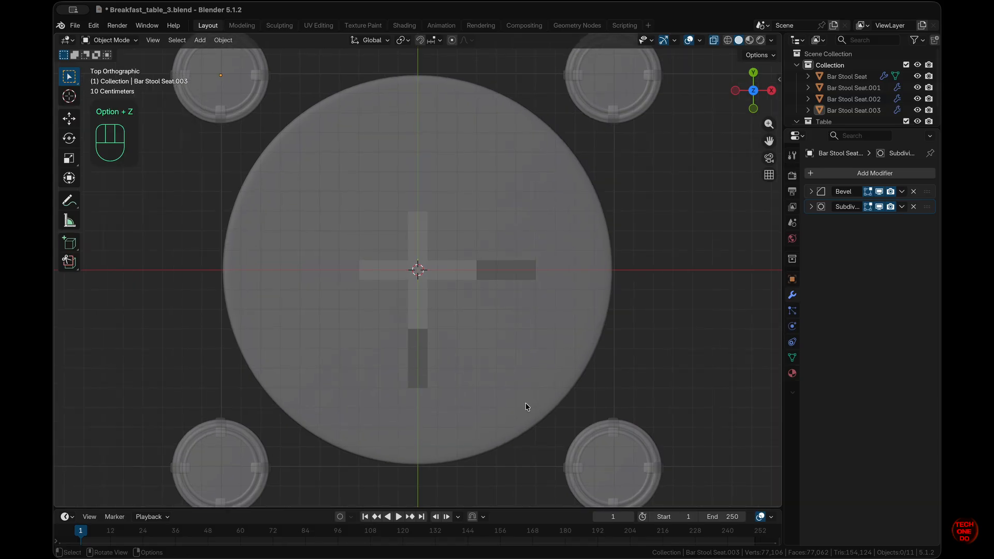
key(shift)
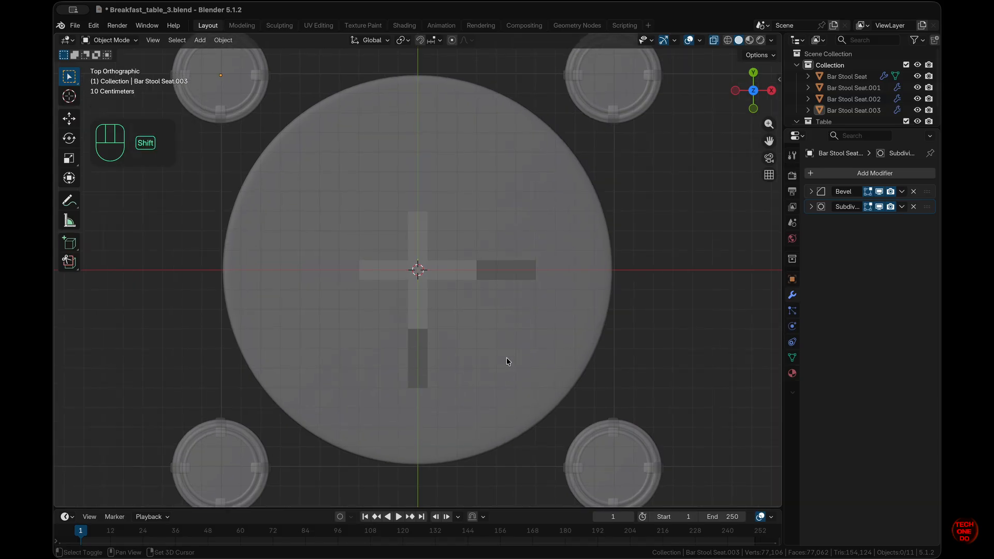
shift+right_click(506, 358)
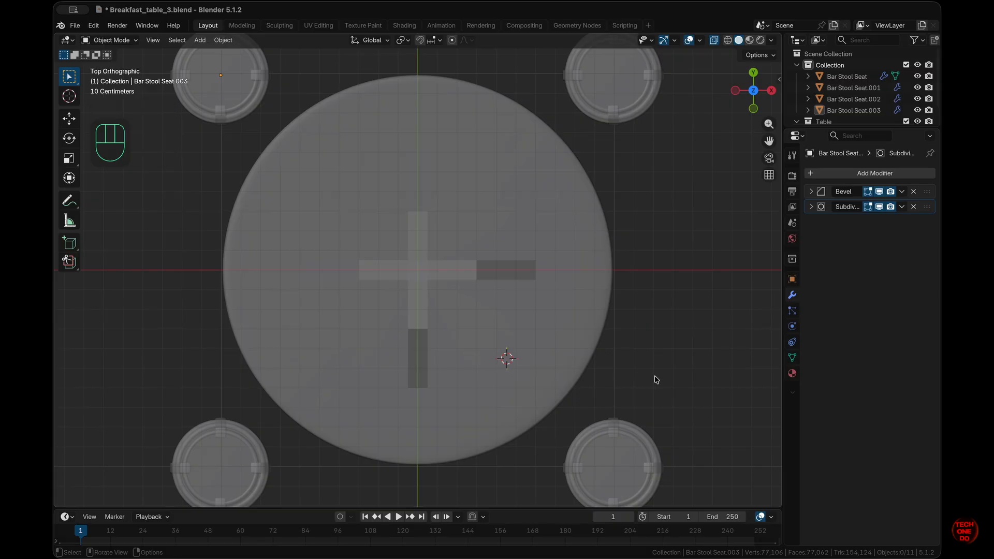
Add a mesh circle at the 3D cursor and scale it by 0.25.
key(shift+a)
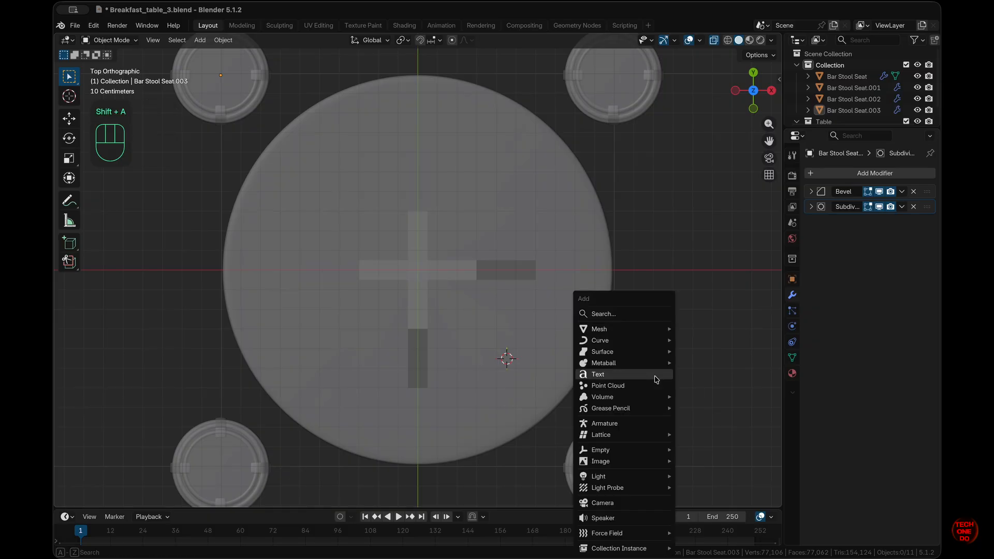
mouse_move(656, 331)
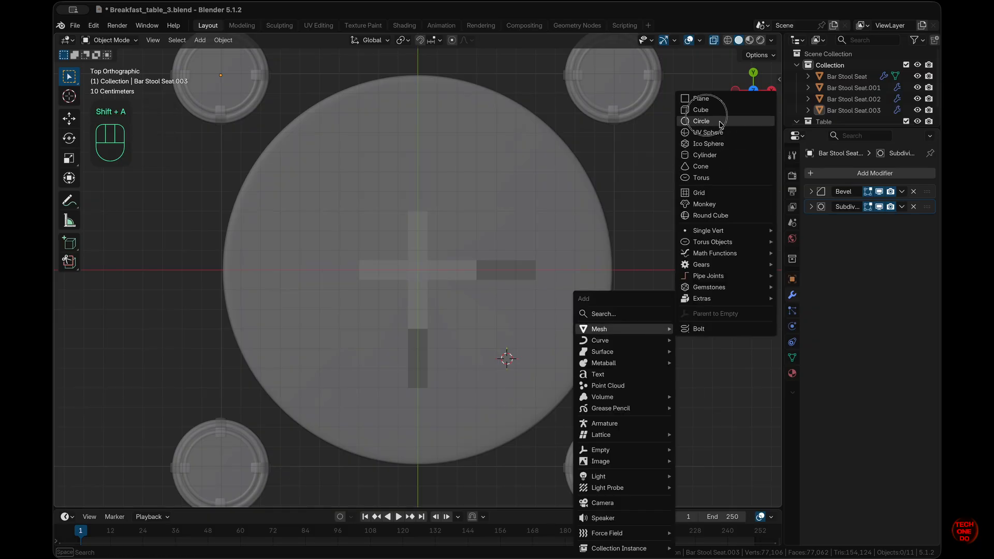
click(702, 121)
text(s.25)
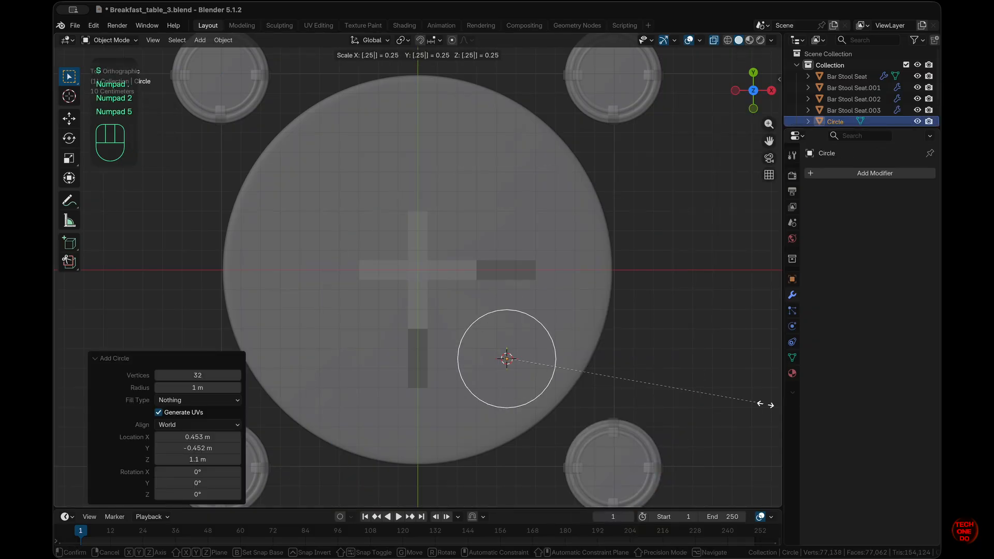
key(KP_Enter)
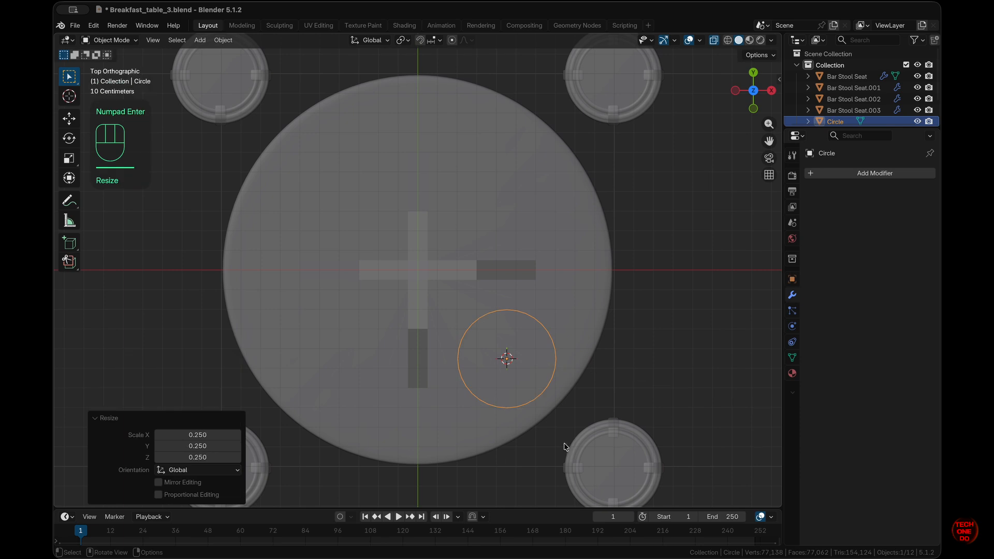
Change the circle's resize factor to 0.2 on all three axes.
click(213, 435)
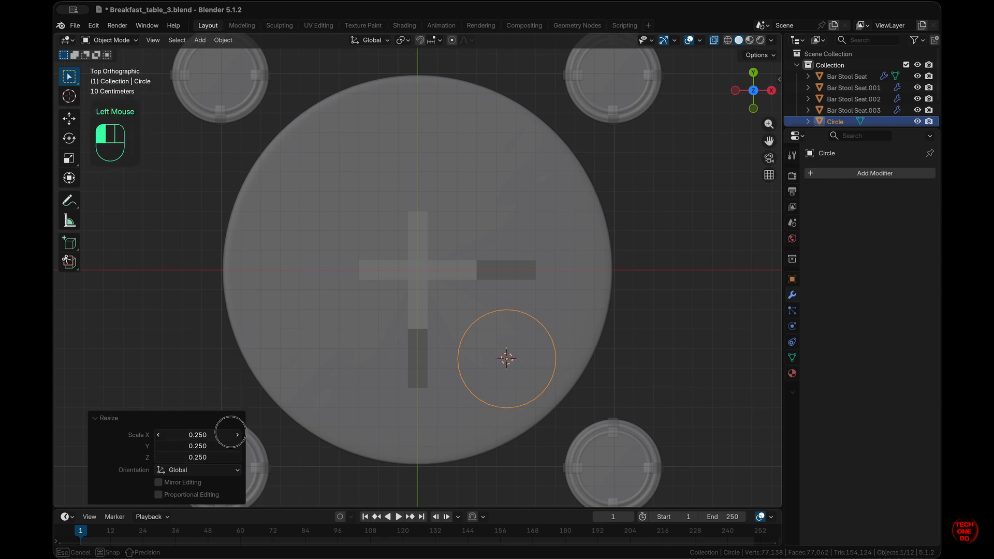
click(214, 433)
text(.2)
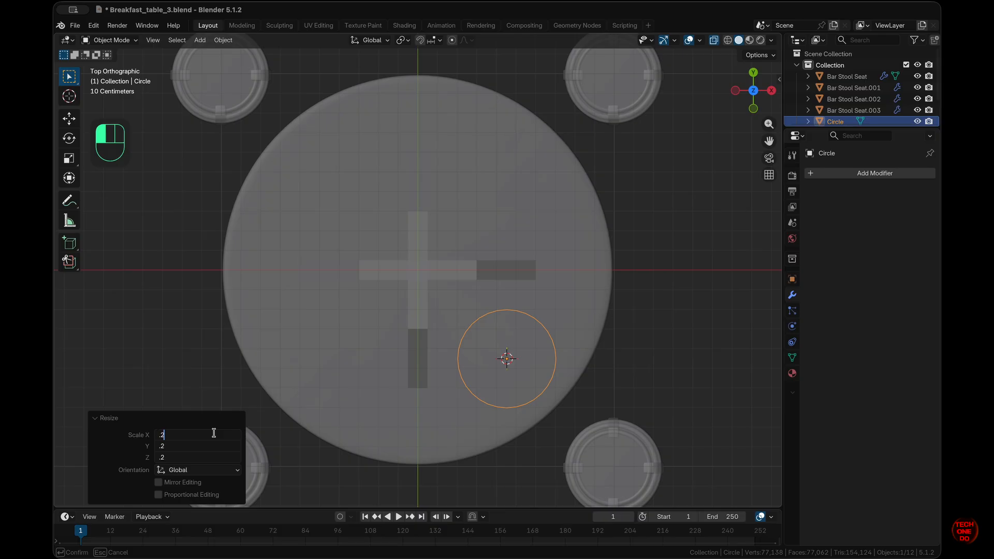
key(Return)
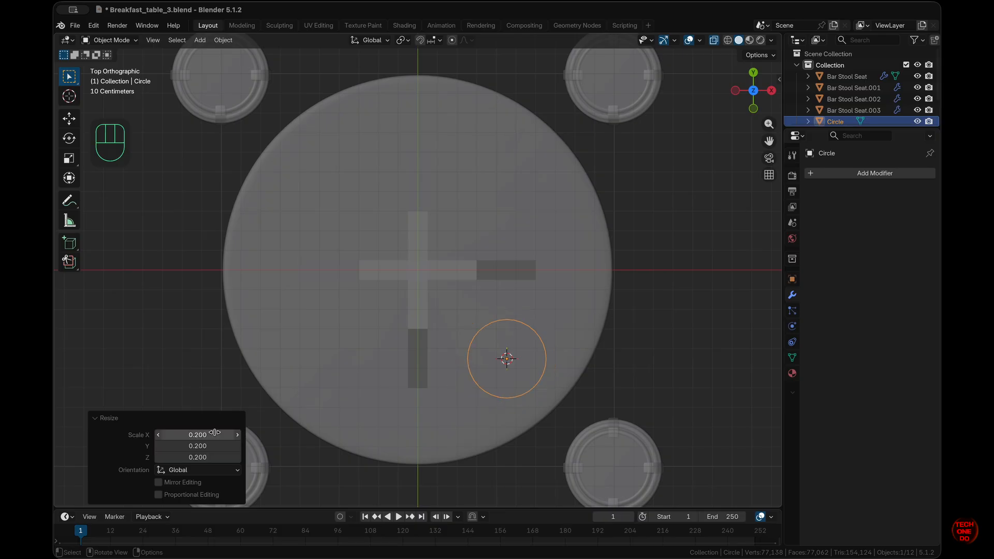
Isolate the circle in local view and fill it with a face in Edit Mode.
click(563, 334)
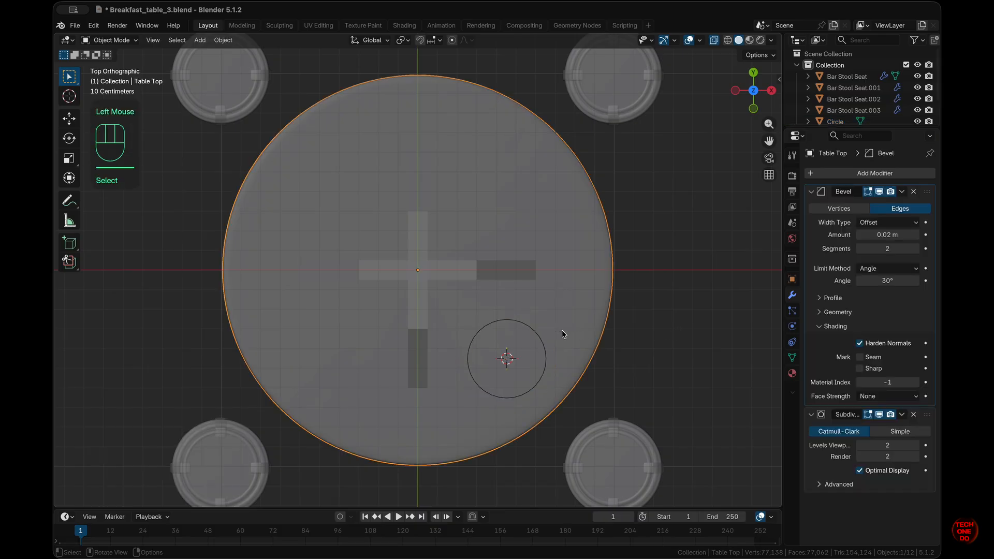
scroll(563, 334, down, 5)
click(565, 340)
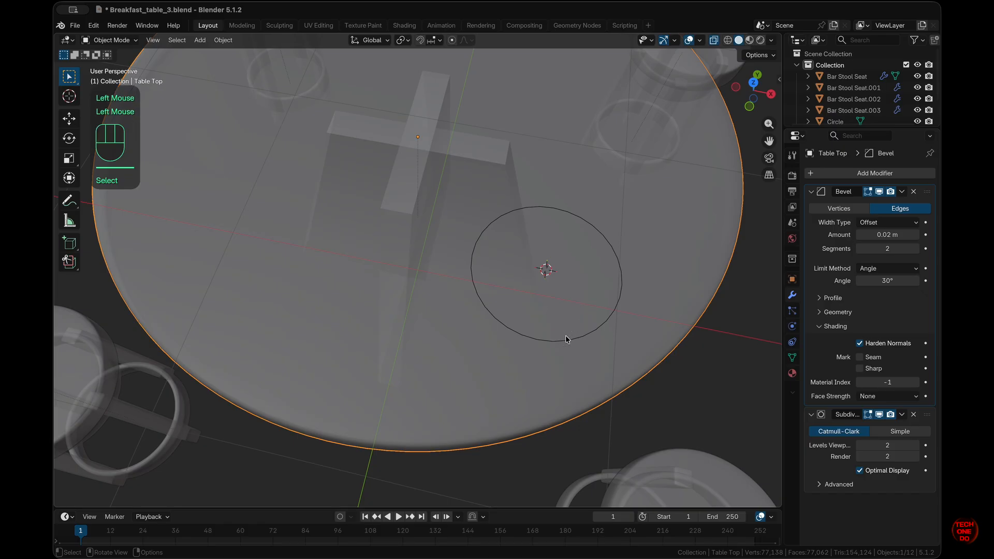
click(571, 341)
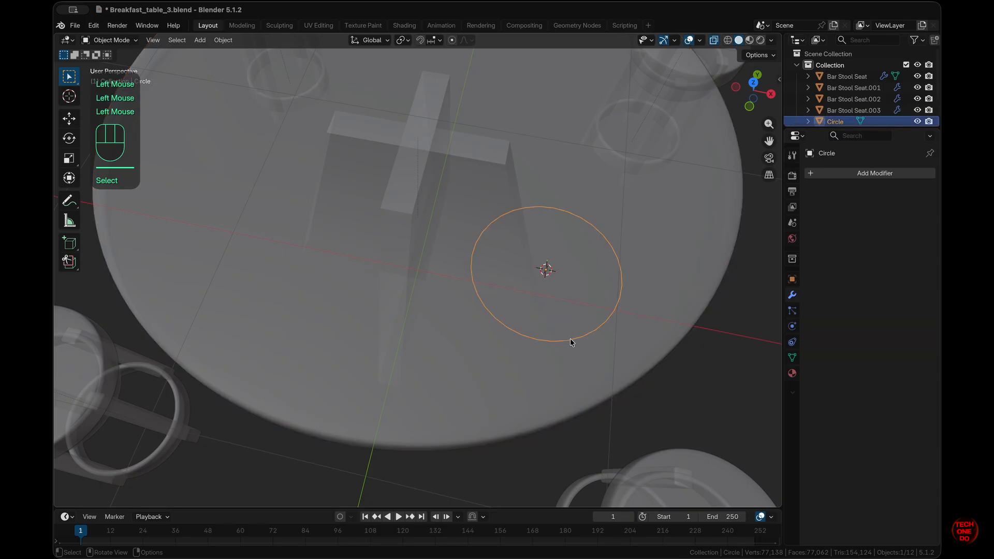
key(Tab)
key(slash)
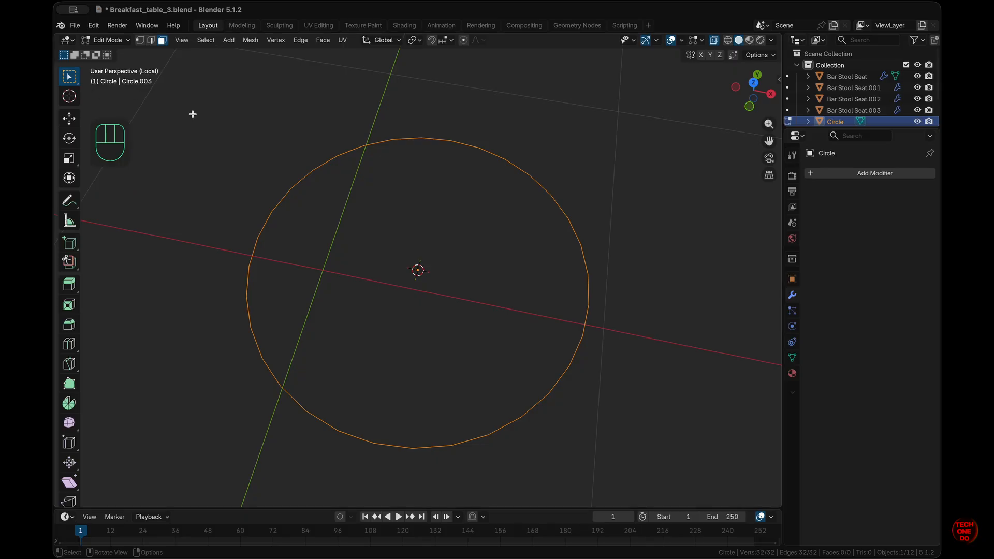
key(f)
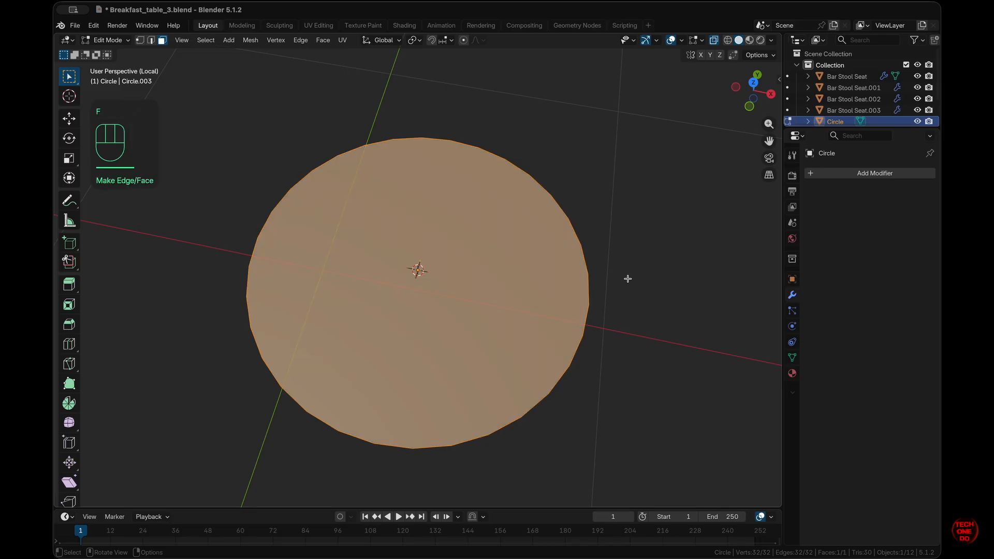
Extrude the circular face 0.03 m upward along the global Z axis.
key(KP_1)
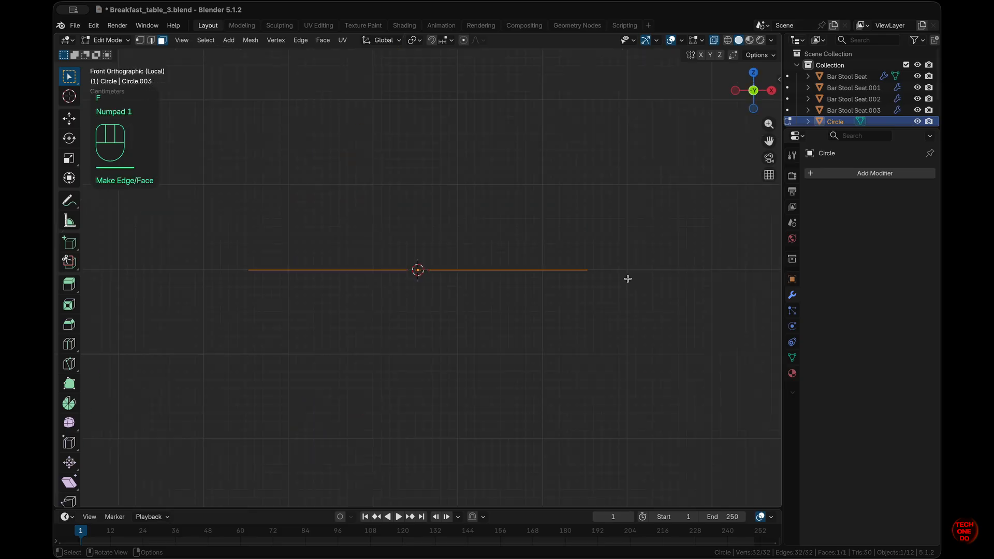
key(e)
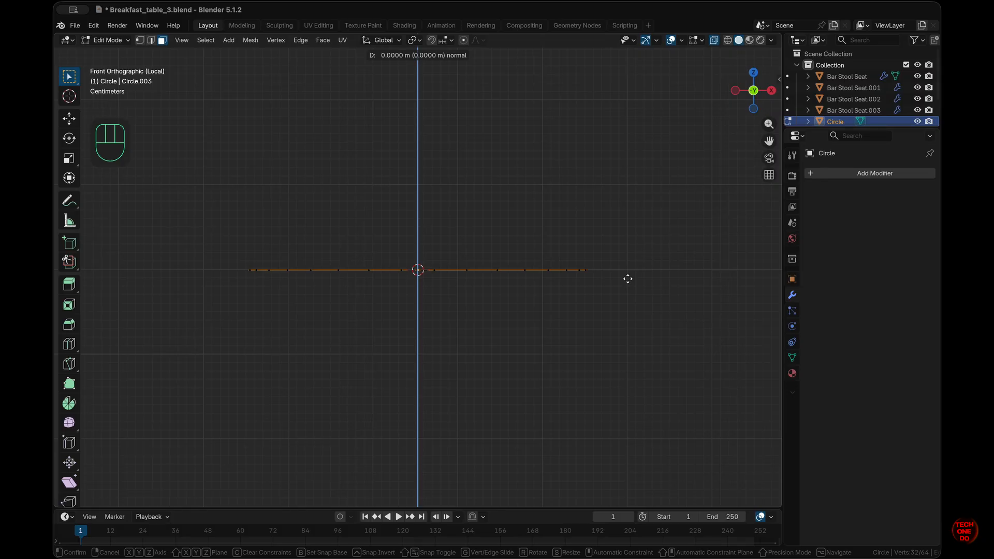
key(z)
key(z)
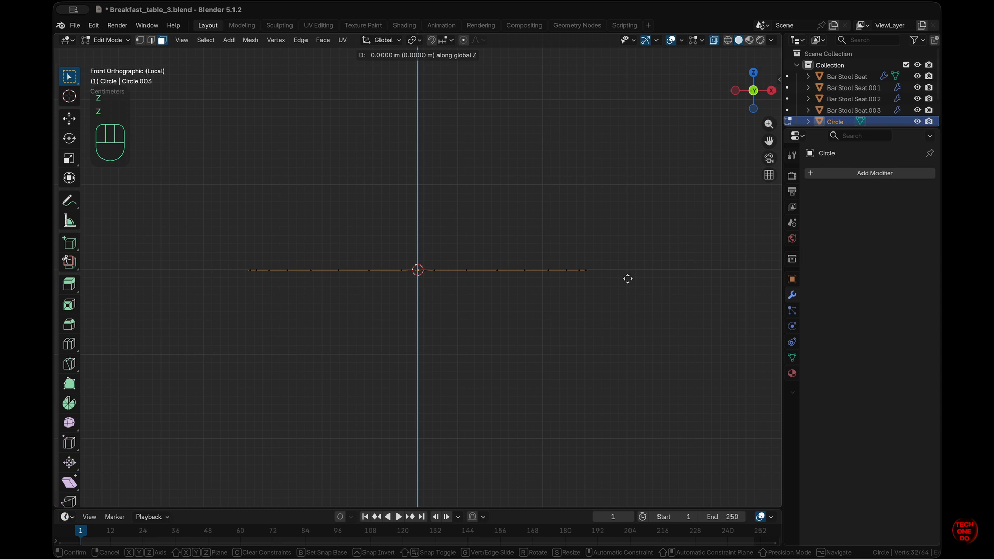
key(ctrl)
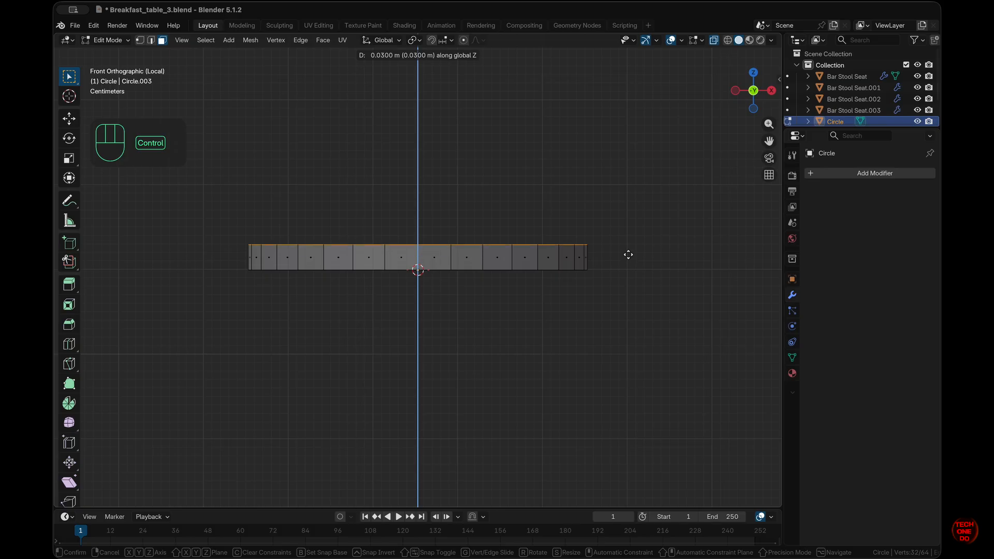
ctrl+click(628, 254)
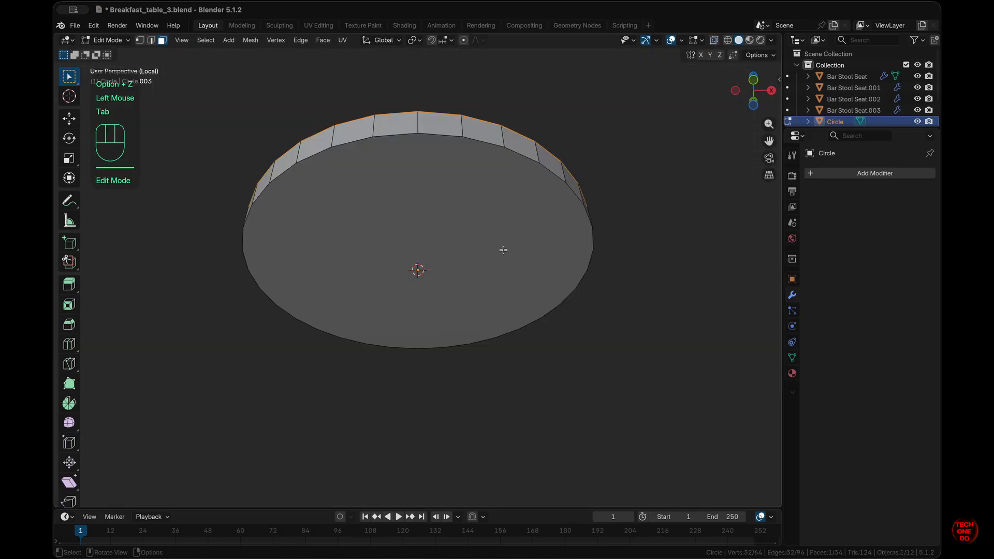
Scale the disc's bottom face to 0.39 so the sides taper inward toward the base.
click(503, 250)
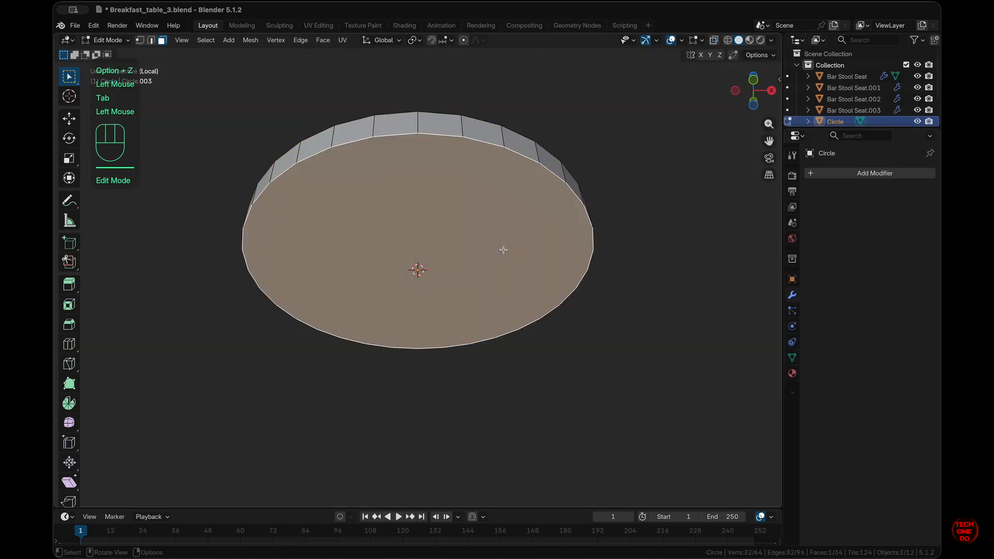
scroll(538, 289, up, 5)
scroll(538, 289, down, 3)
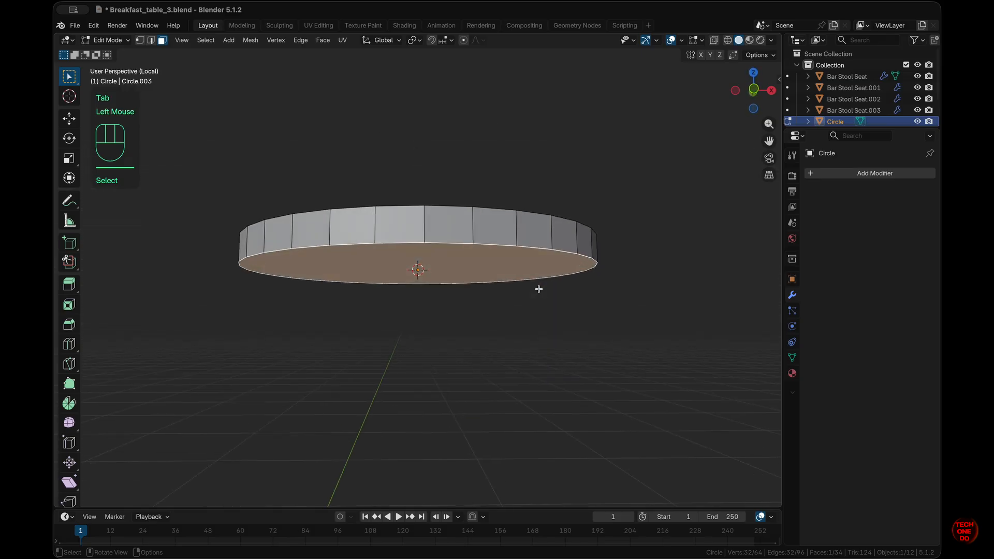
scroll(538, 289, up, 4)
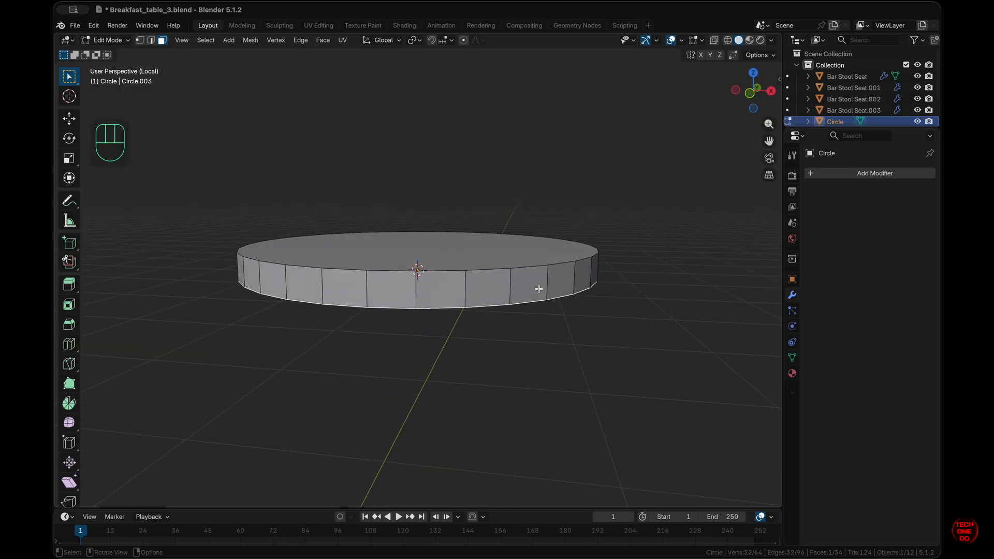
key(KP_1)
key(s)
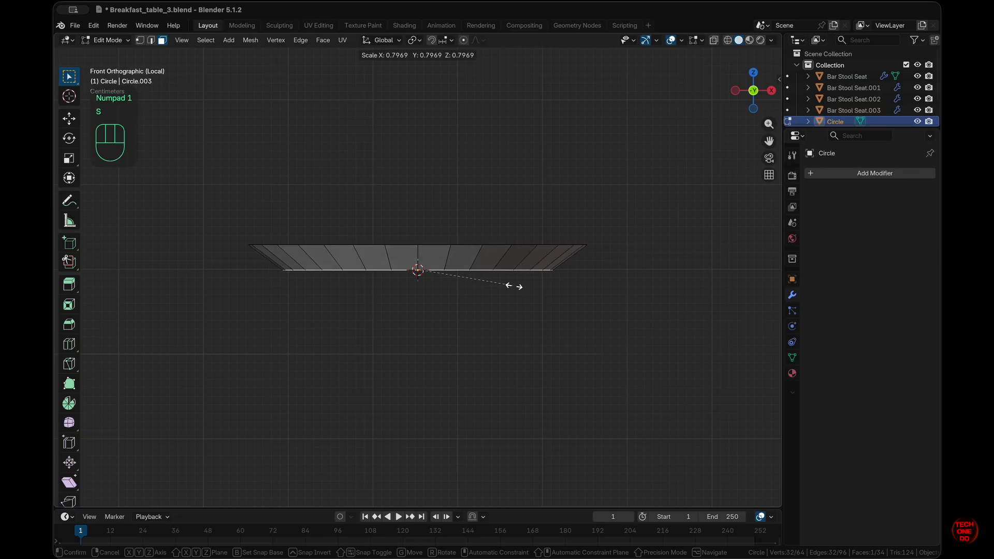
key(ctrl)
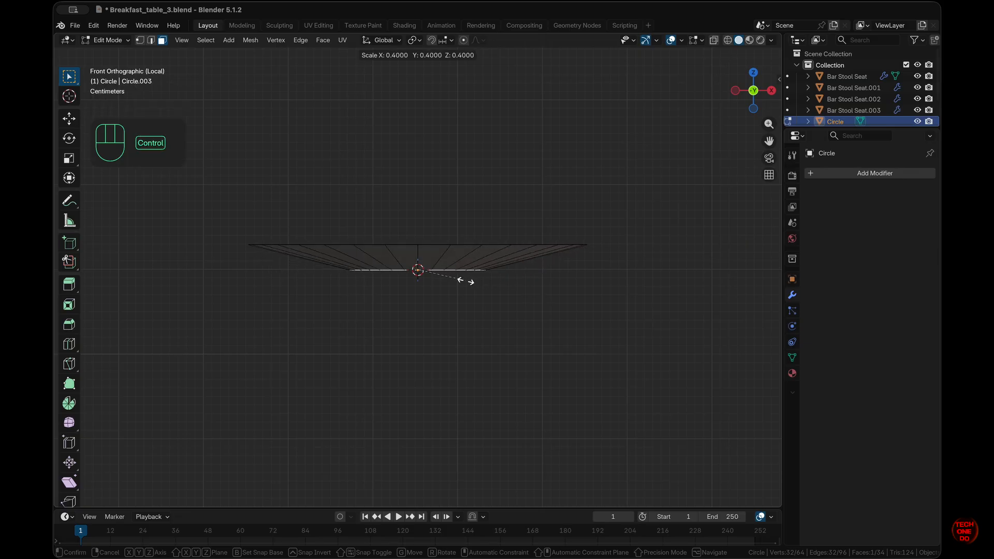
key(shift)
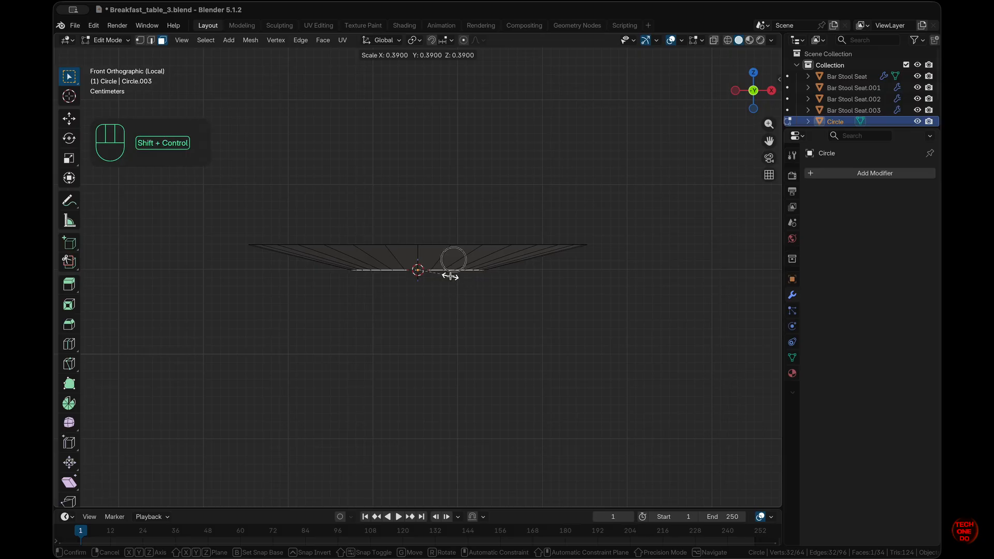
ctrl+shift+click(449, 277)
click(601, 307)
Inset the small bottom face twice, by about 0.035 m and about 0.031 m.
scroll(601, 306, down, 5)
super+scroll(602, 306, up, 5)
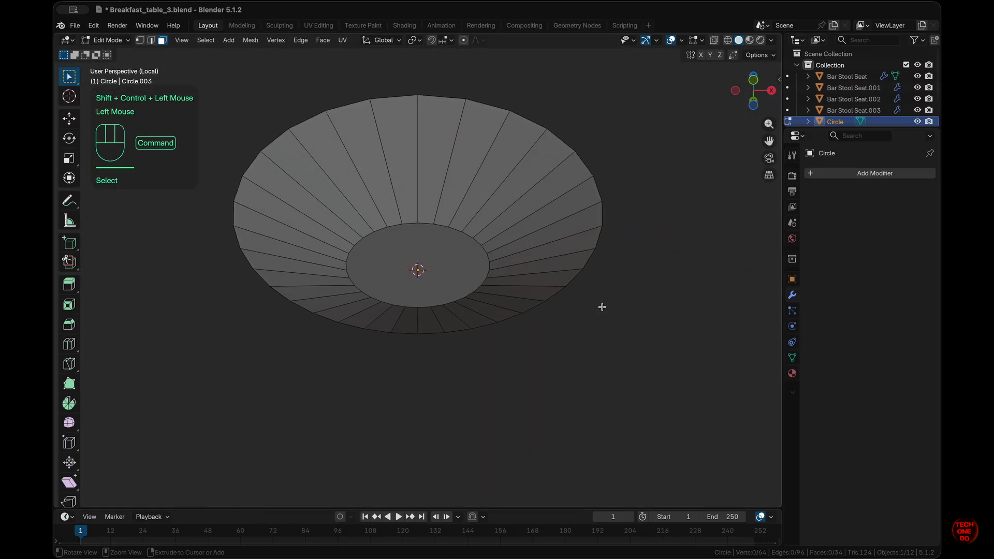
scroll(601, 307, down, 5)
super+scroll(600, 306, down, 3)
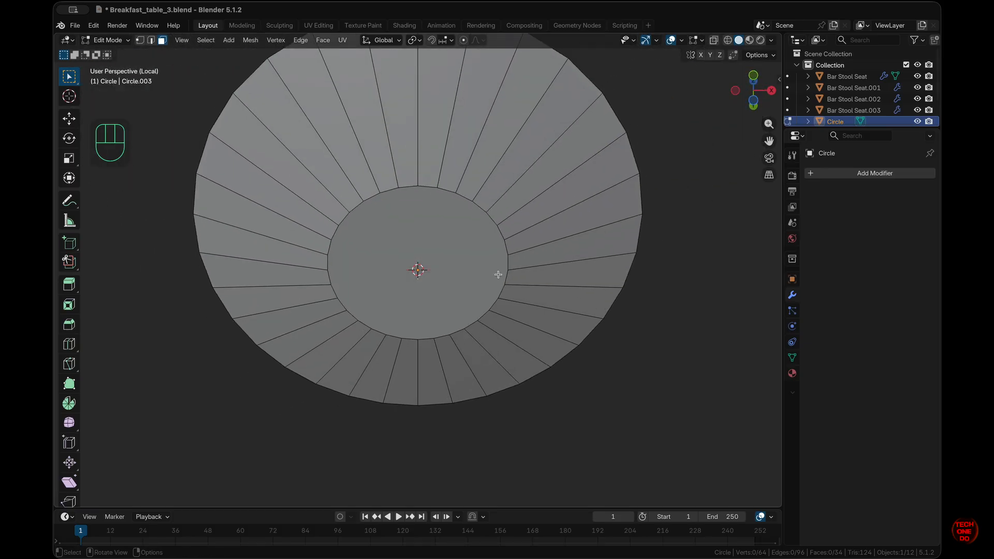
click(493, 272)
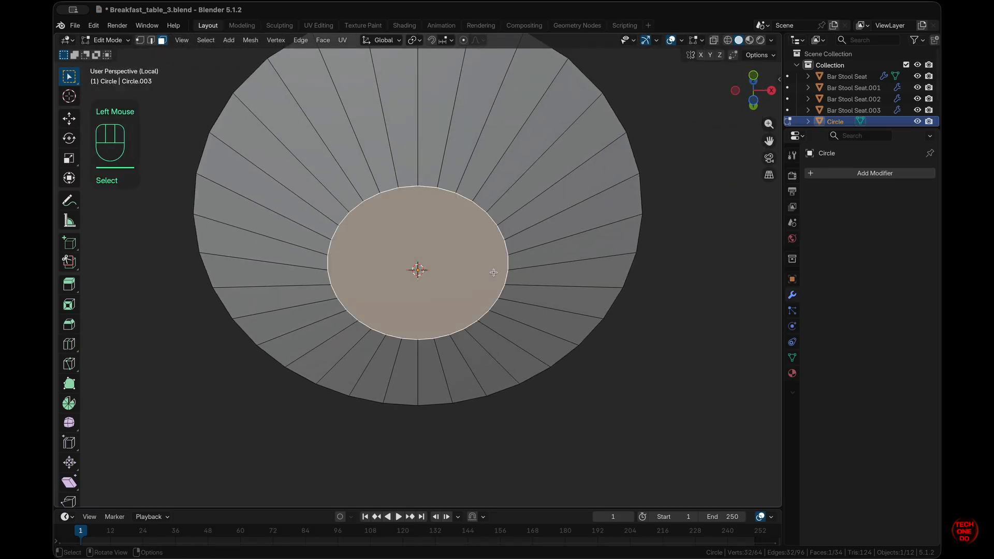
key(i)
click(534, 279)
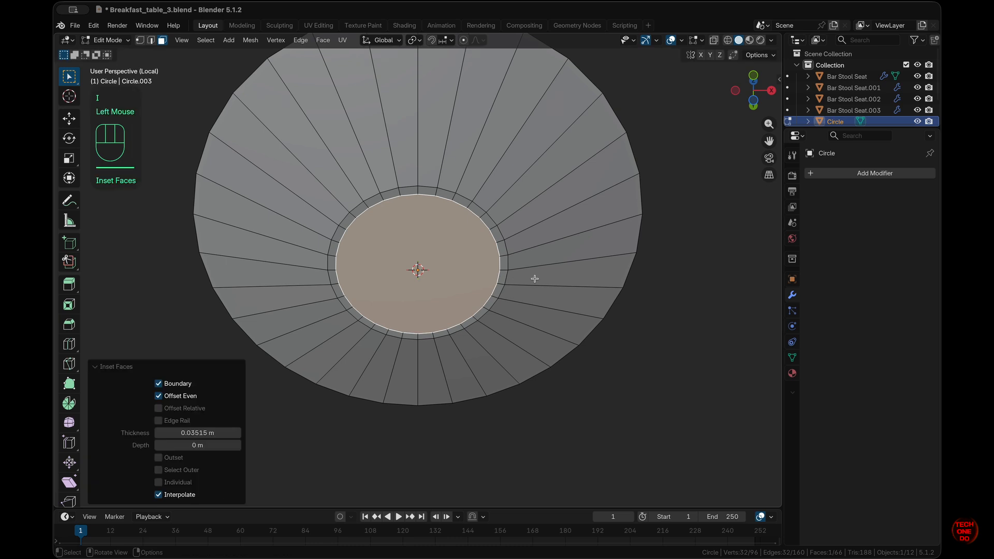
key(i)
click(530, 278)
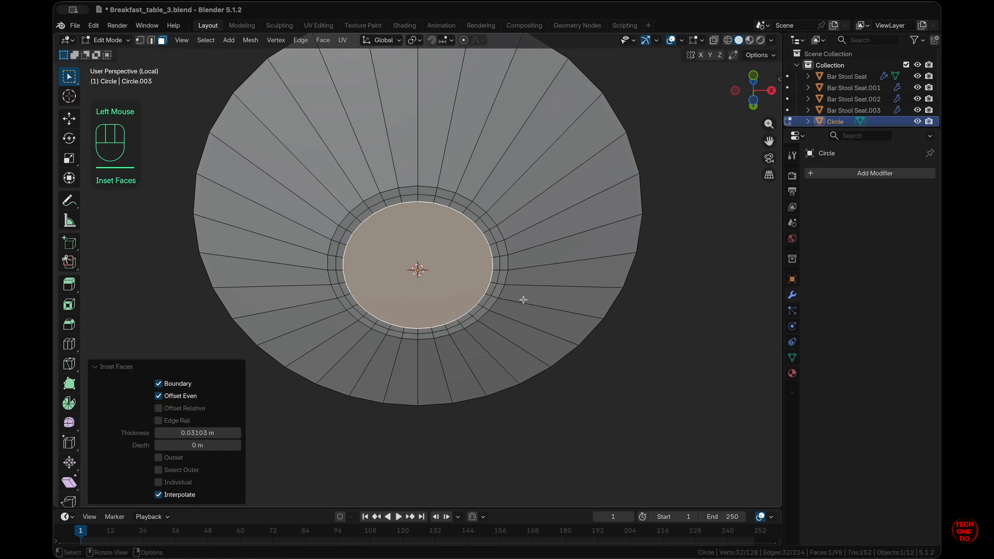
Inset the disc's large top face by about 0.077 m to form a narrow rim.
middle_drag(523, 300, 523, 292)
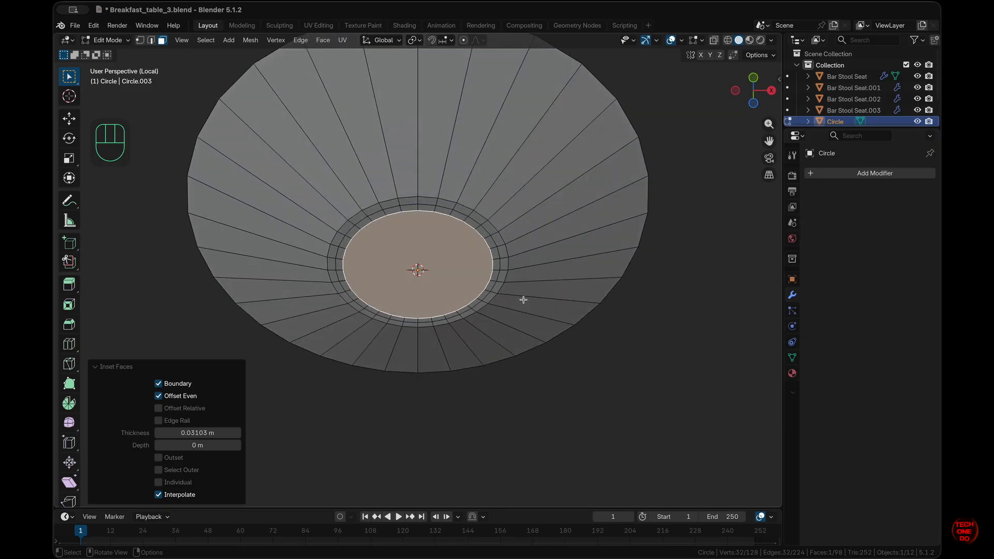
key(KP_1)
middle_drag(523, 299, 523, 356)
click(491, 315)
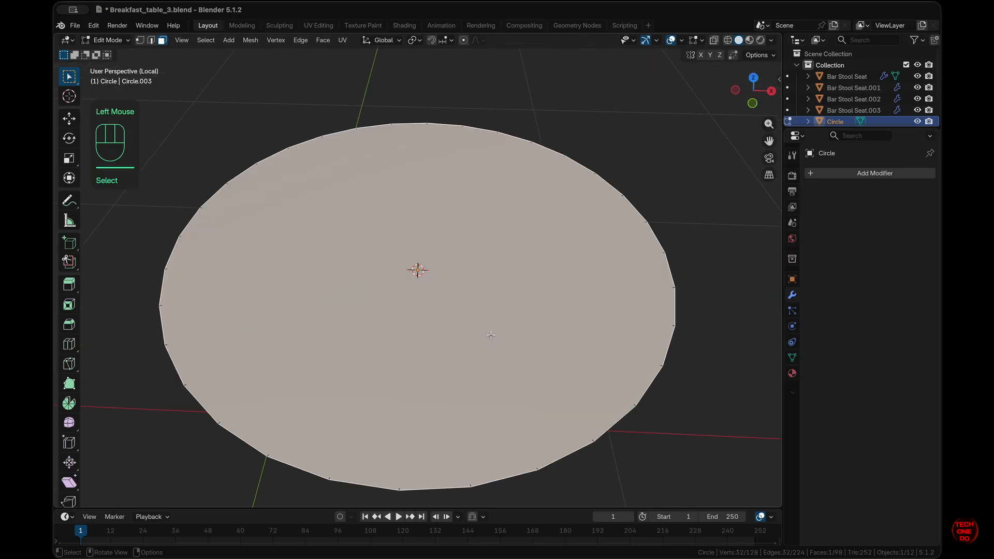
key(KP_7)
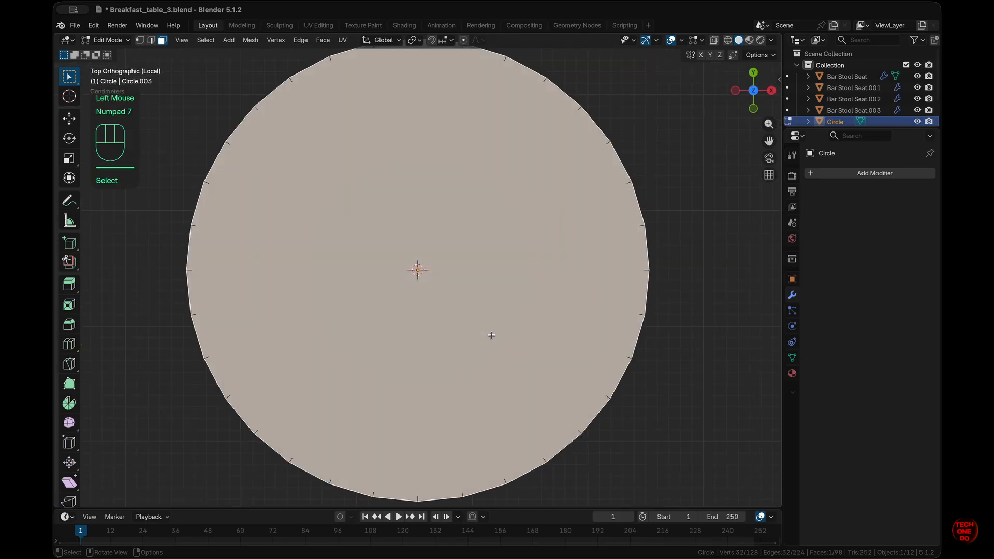
key(i)
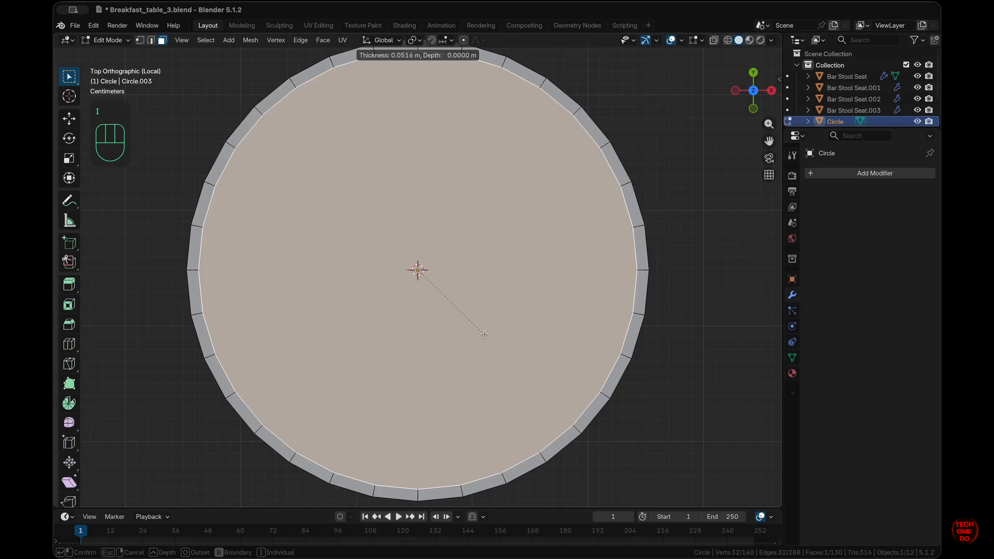
click(530, 337)
key(Escape)
Turn on X-ray and inset the top face again by about 0.465 m, just outside the base ring.
key(alt+z)
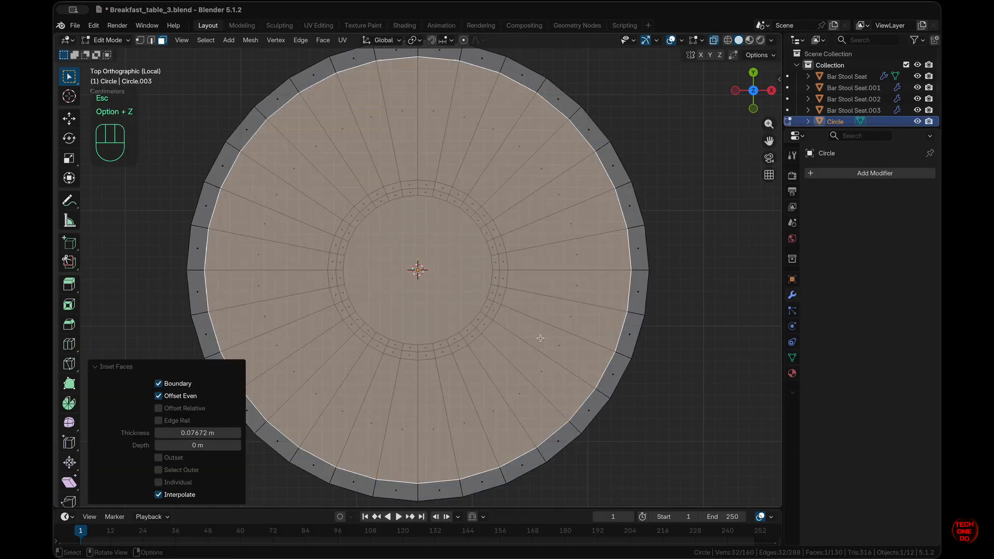
key(i)
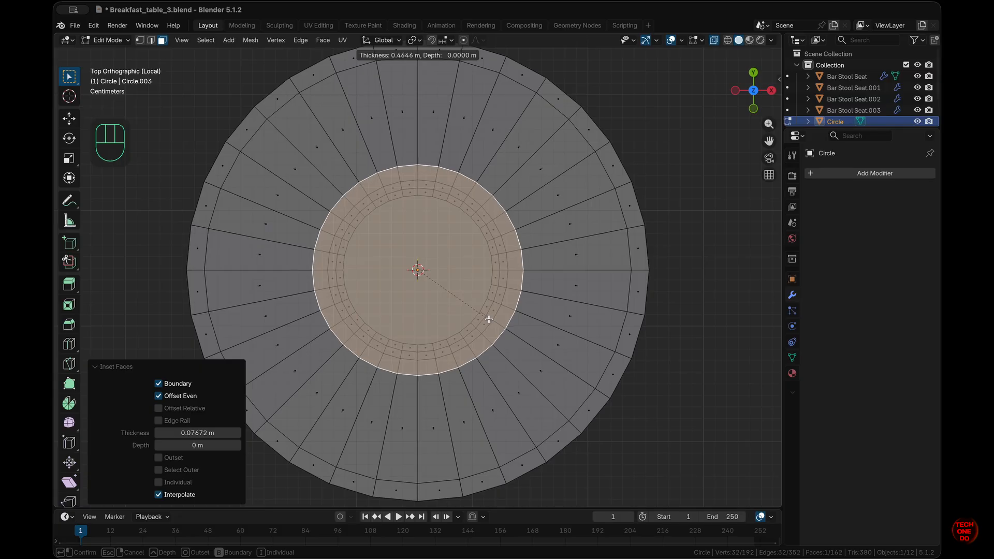
click(489, 319)
Move the inner top face down 0.024 m along the global Z axis to hollow out the plate.
scroll(488, 320, down, 6)
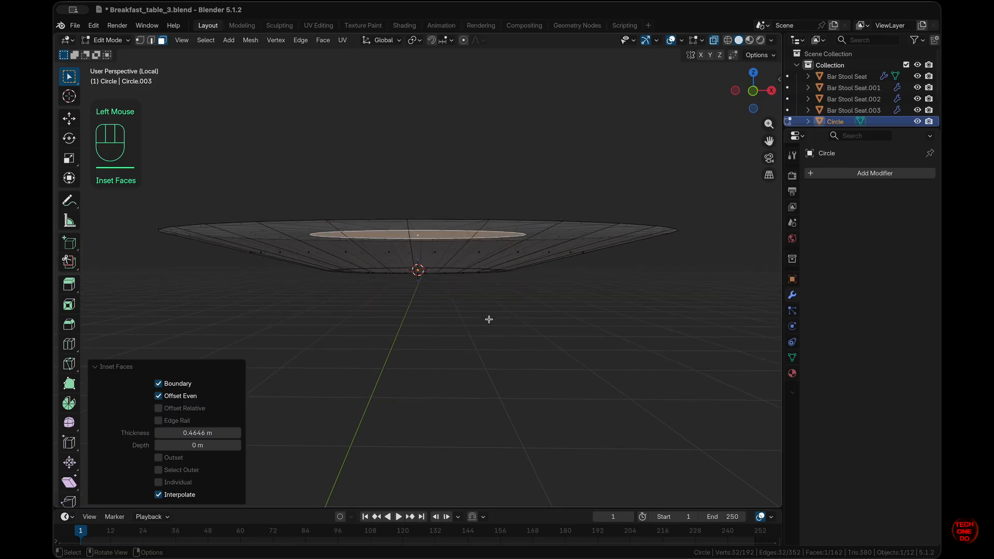
key(KP_1)
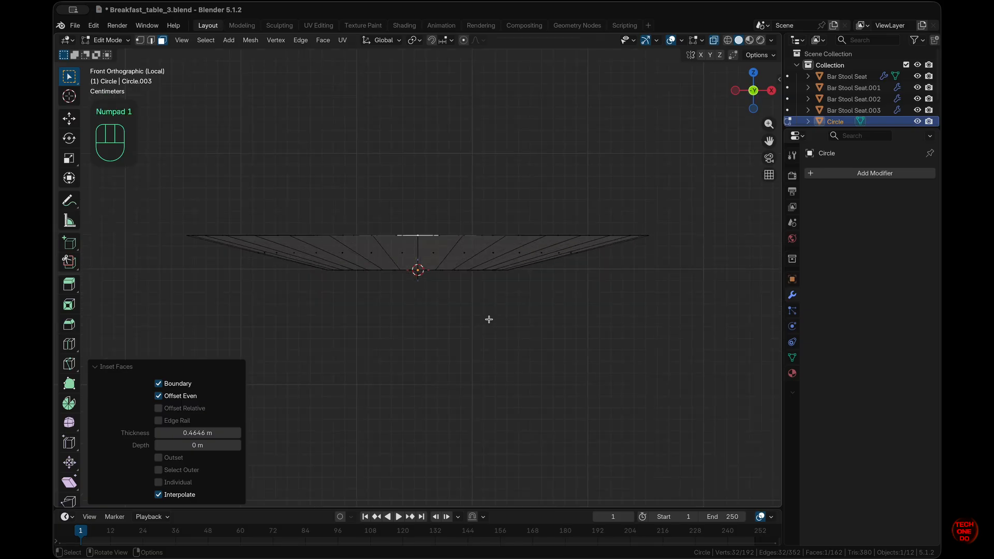
middle_drag(489, 319, 481, 310)
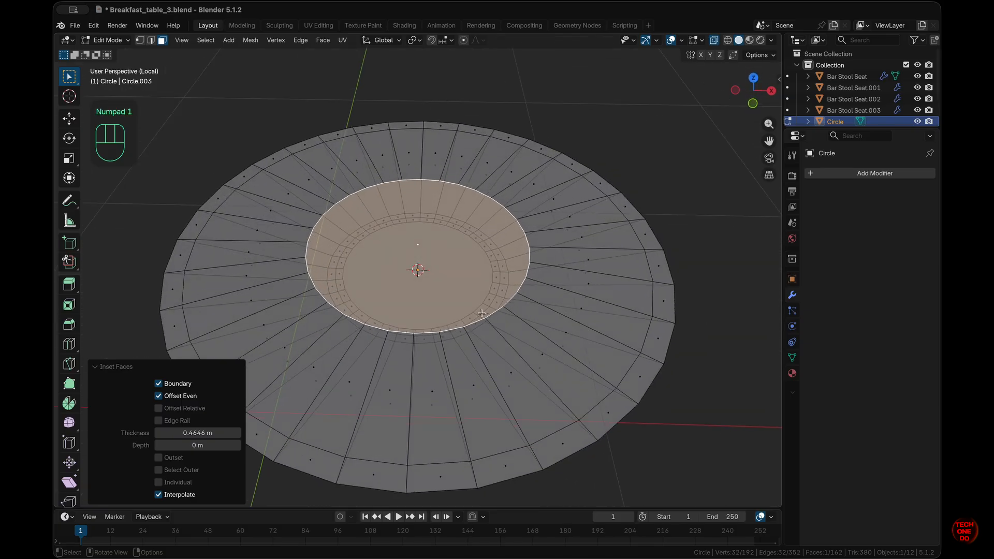
key(KP_1)
key(g)
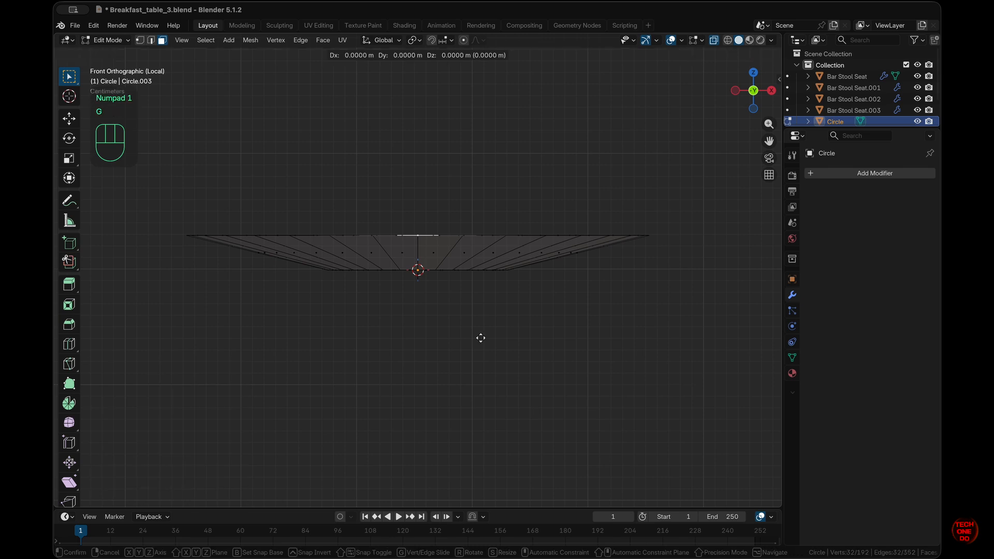
key(z)
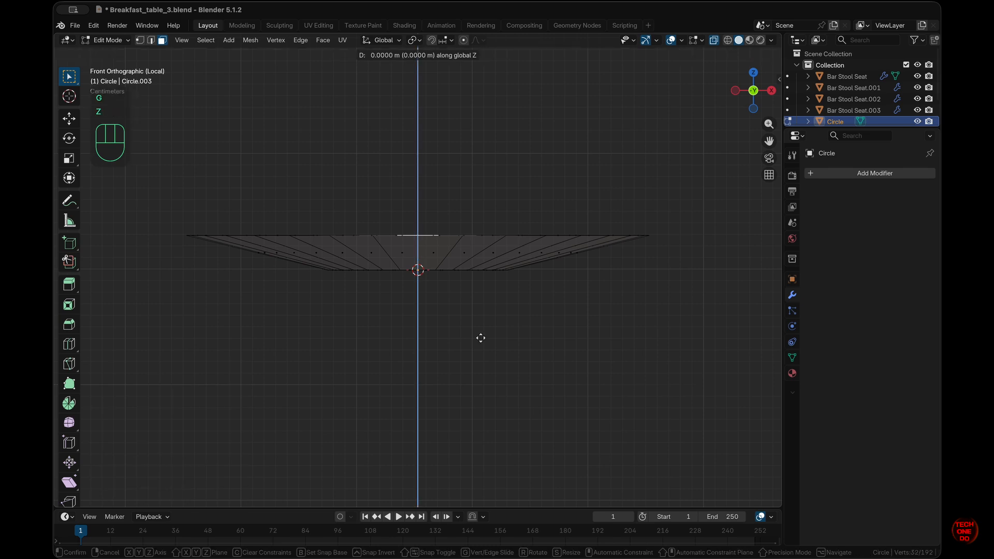
key(ctrl)
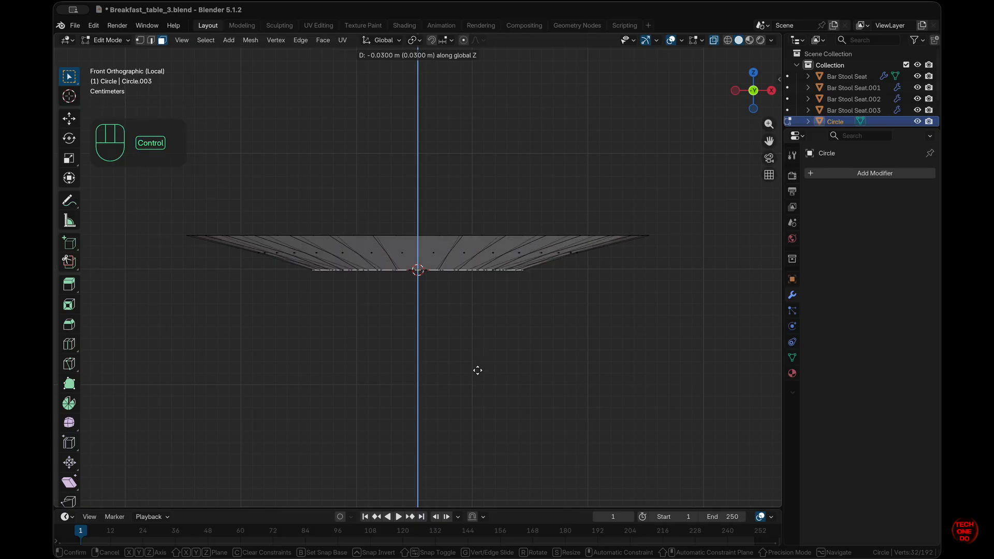
key(shift)
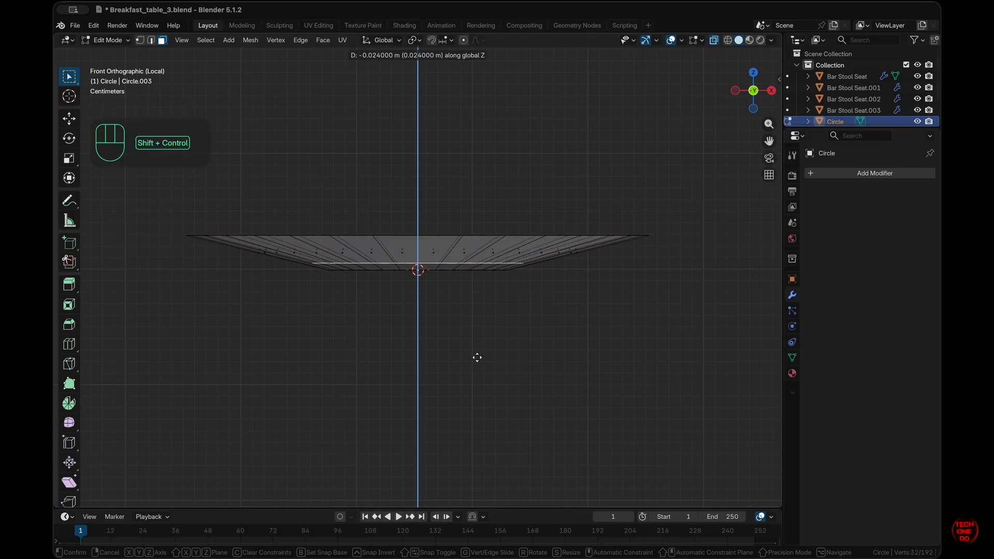
ctrl+shift+click(476, 356)
click(477, 356)
Select the edge loop around the plate's inner floor and inset it twice, by about 0.017 m and about 0.013 m.
middle_drag(477, 356, 496, 304)
key(2)
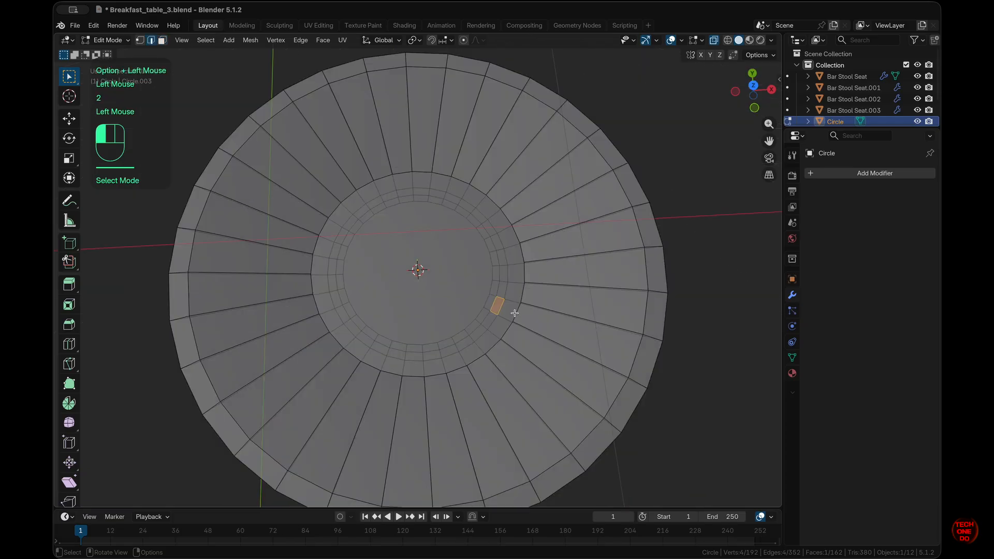
click(515, 311)
alt+click(515, 310)
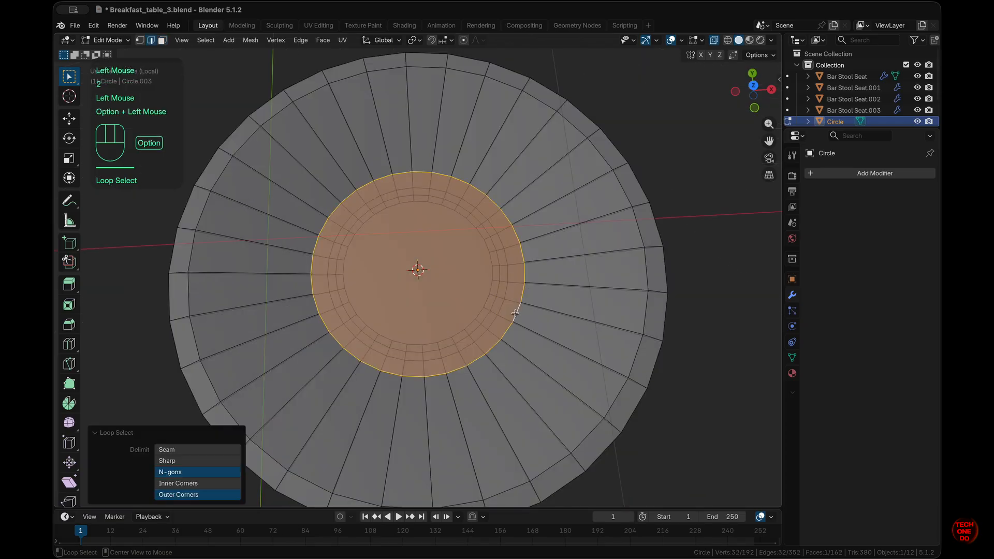
key(i)
click(732, 369)
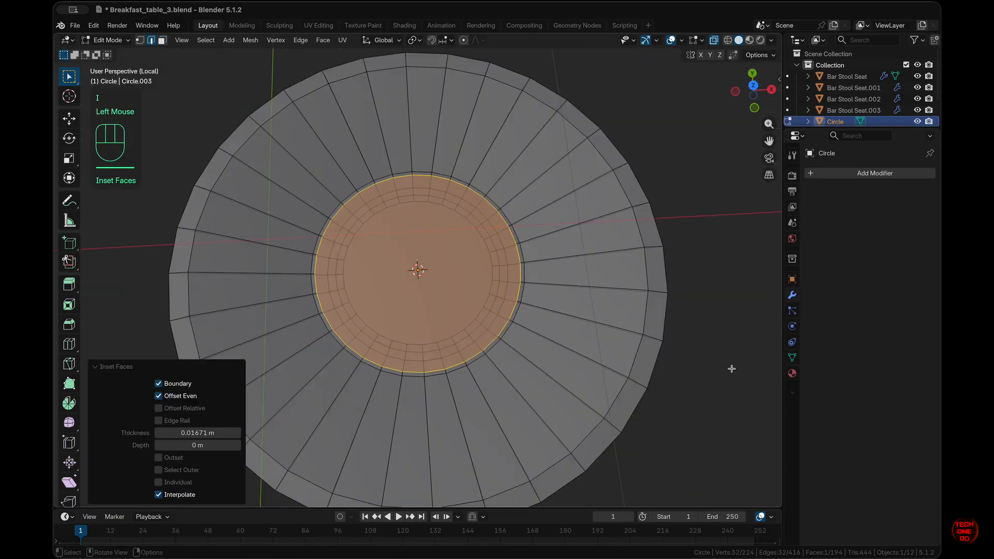
key(i)
click(730, 369)
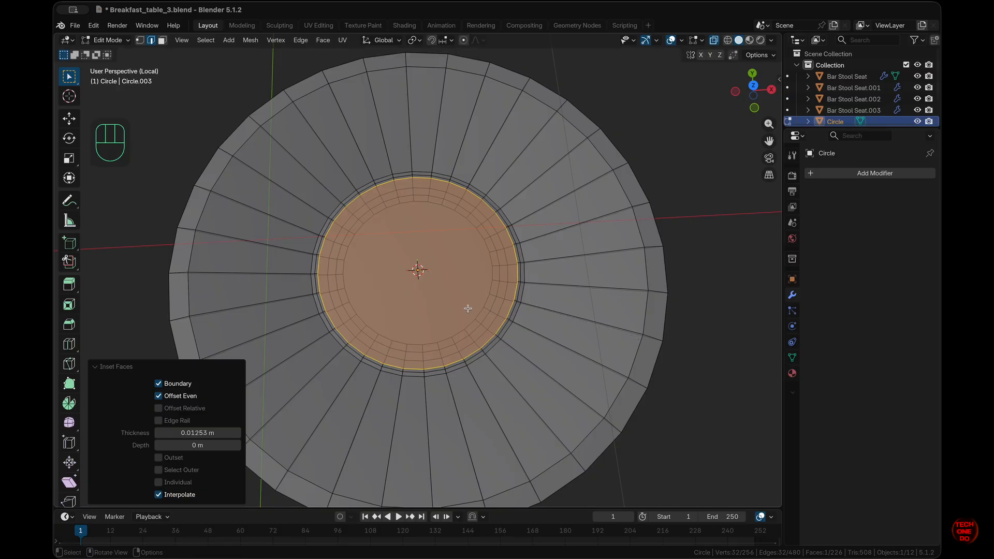
Grid Fill the plate's inner floor with a span of 8 and an offset of 4.
key(q)
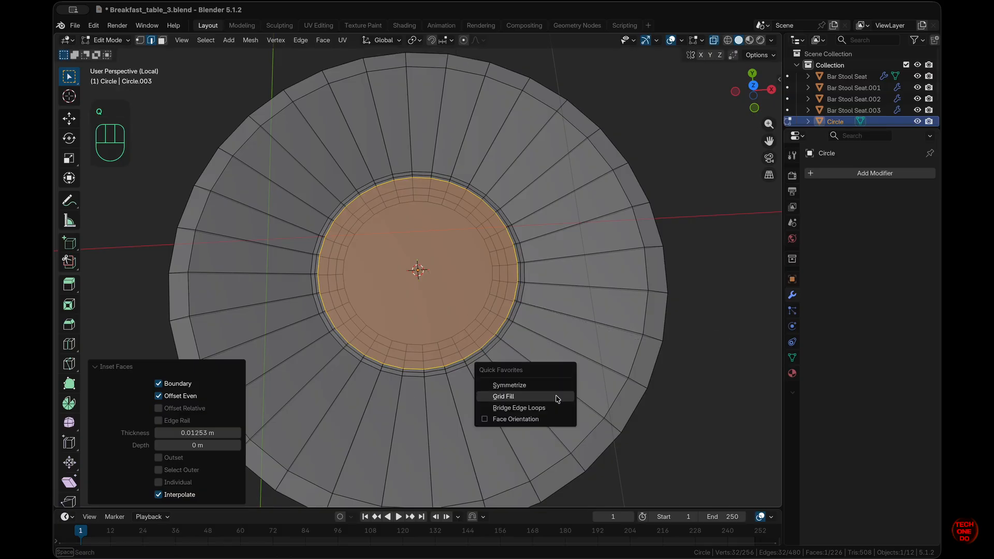
click(509, 397)
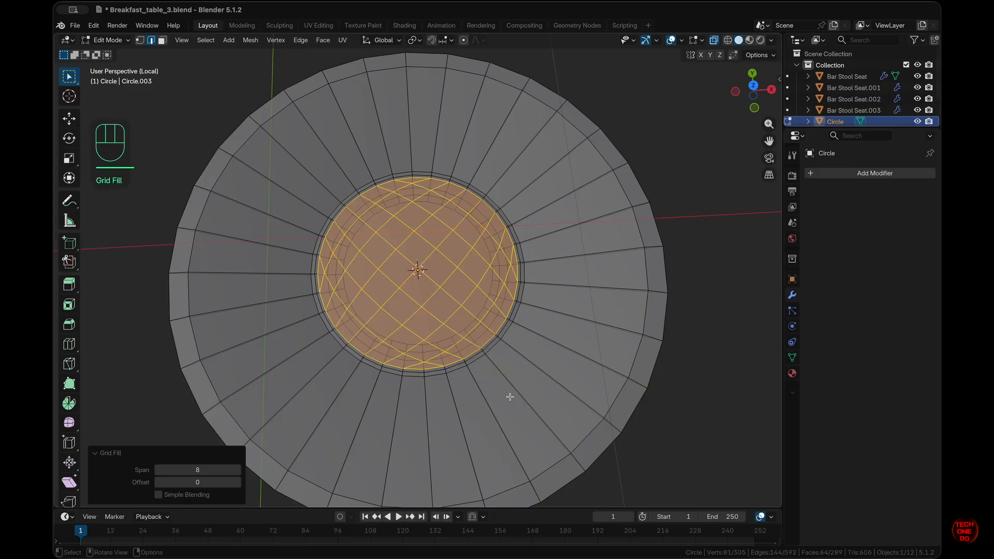
click(238, 483)
click(238, 483)
click(238, 483)
click(238, 483)
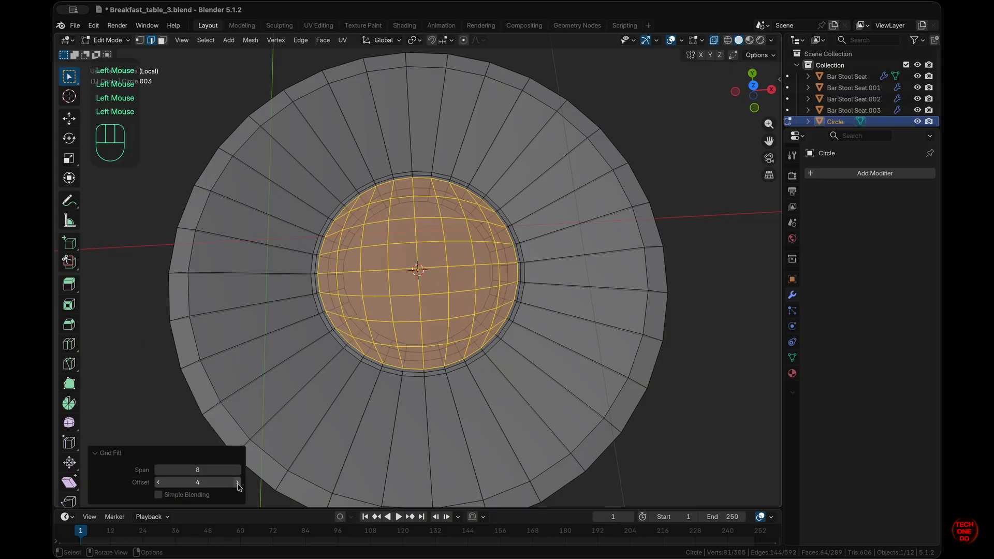
key(KP_7)
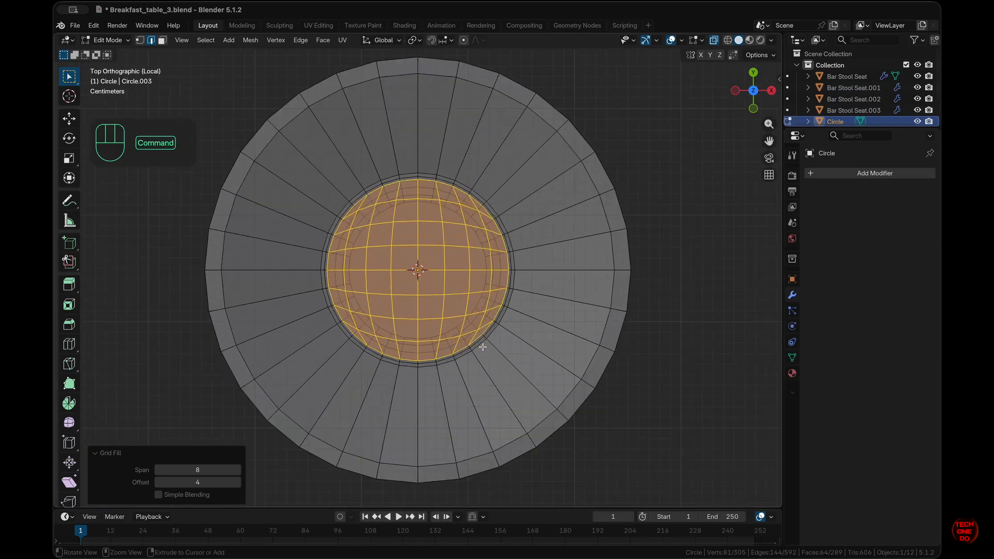
super+scroll(482, 347, up, 1)
click(323, 40)
key(alt+space)
key(Escape)
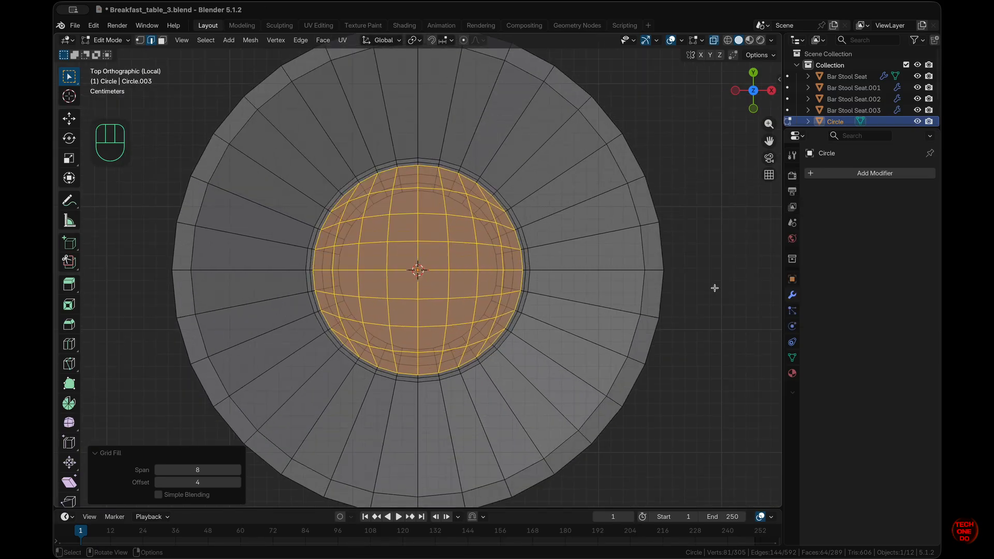
scroll(543, 286, down, 8)
scroll(543, 287, up, 3)
Return to Object Mode and add a level 2 Subdivision modifier to the plate.
key(Tab)
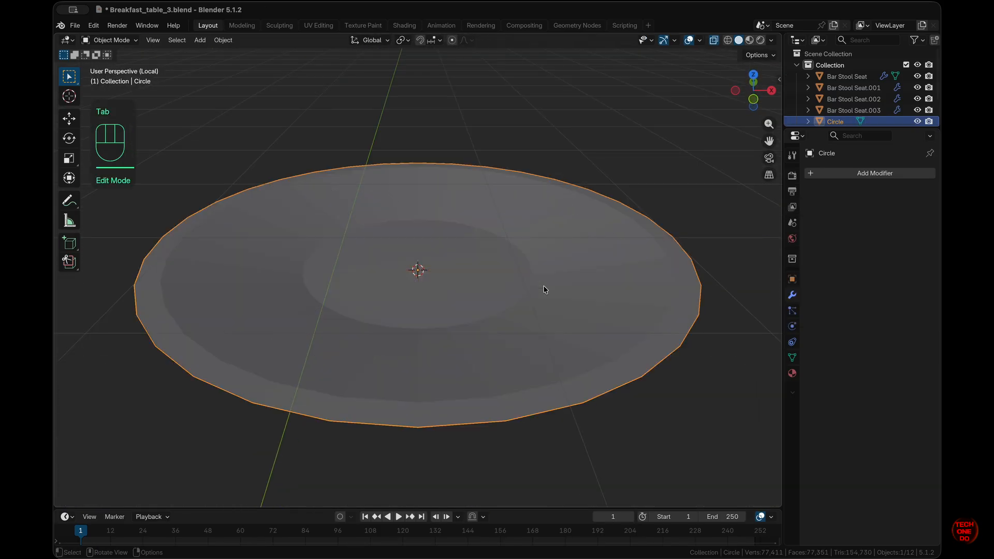
scroll(543, 286, up, 4)
super+scroll(543, 286, down, 2)
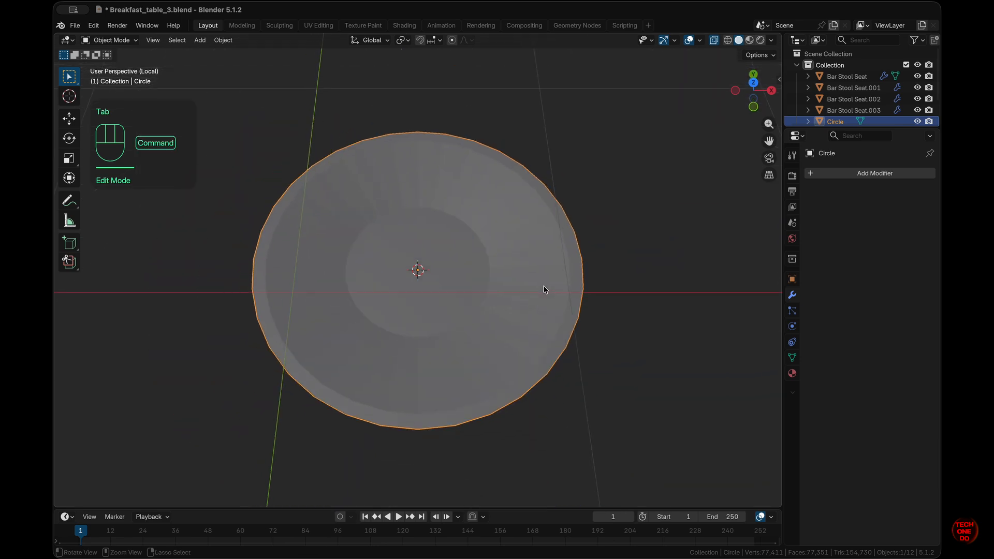
click(543, 286)
key(super+2)
scroll(544, 286, down, 10)
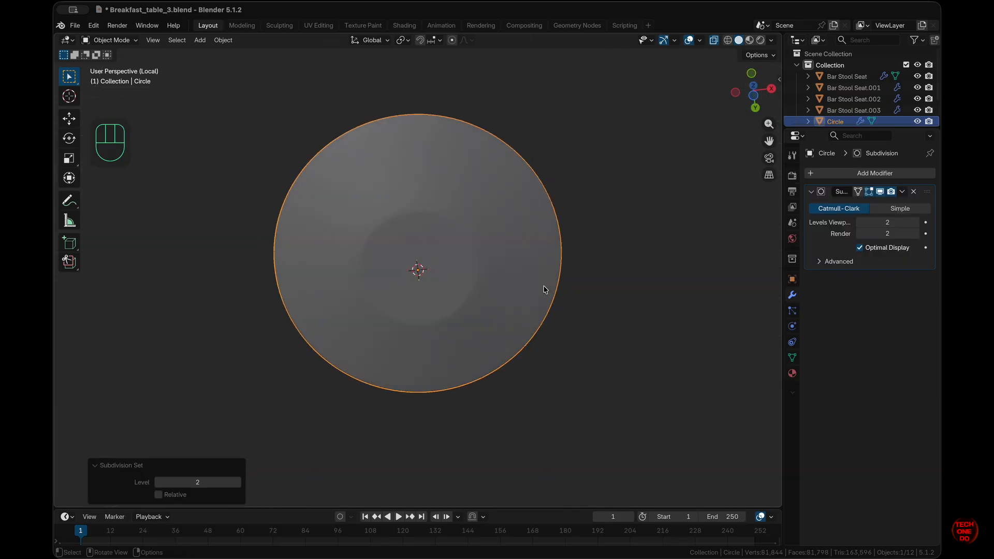
scroll(543, 287, up, 2)
scroll(461, 287, up, 8)
key(KP_1)
key(KP_7)
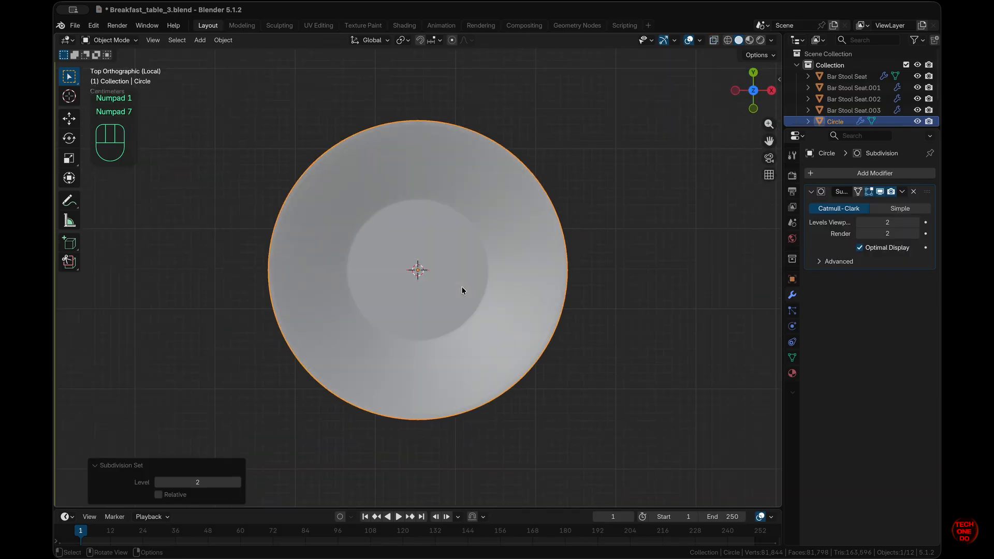
Leave local view and frame the plate on the table from the top view.
key(KP_Divide)
scroll(462, 287, up, 5)
shift+scroll(462, 287, down, 6)
scroll(462, 287, left, 2)
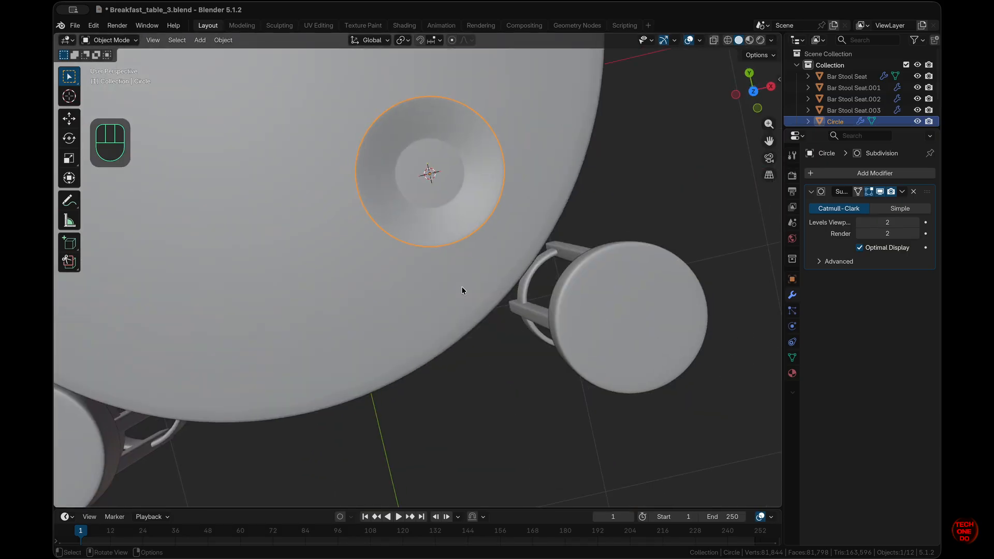
scroll(461, 287, up, 7)
shift+scroll(461, 287, up, 6)
key(KP_7)
key(KP_Decimal)
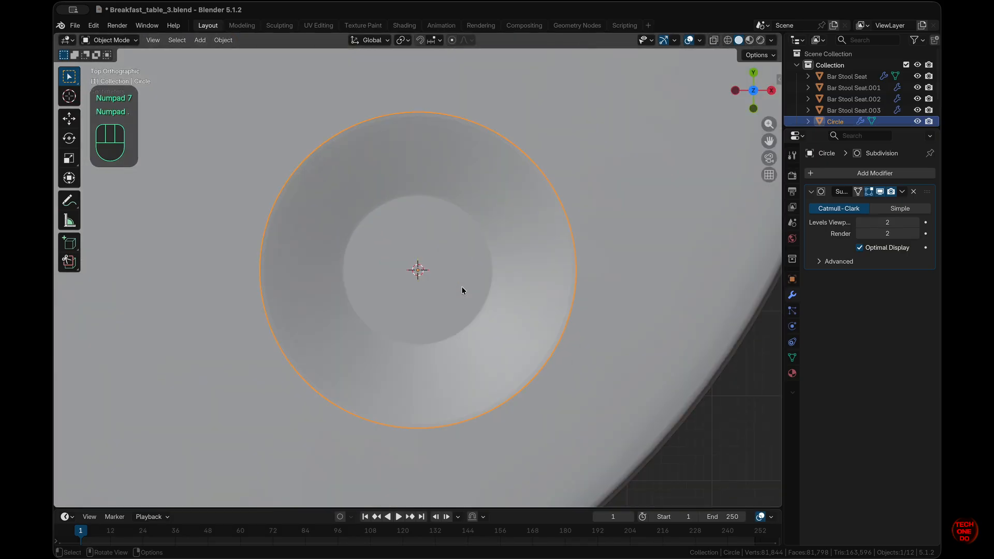
Place the 3D cursor on the plate's flat floor, slightly off its center.
shift+right_click(420, 246)
key(KP_7)
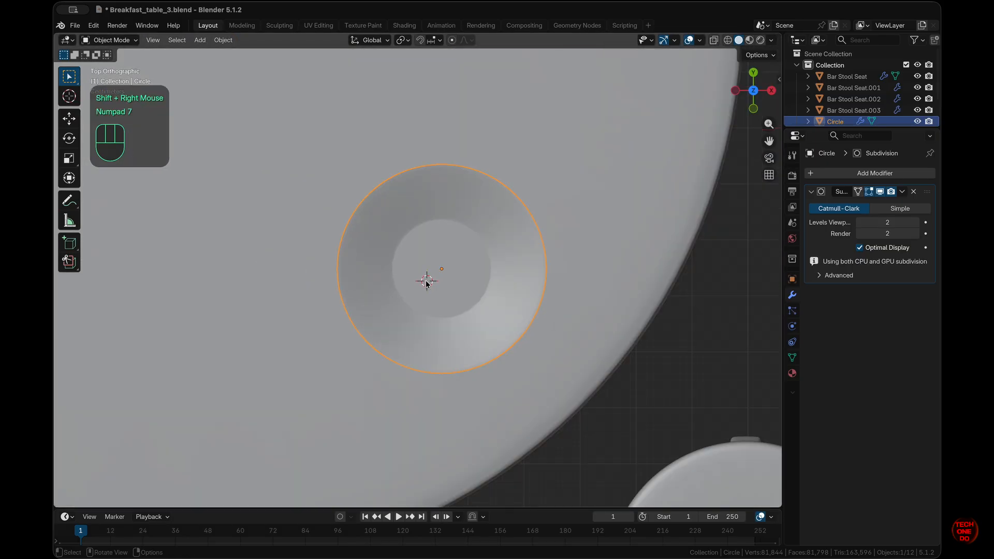
shift+right_click(426, 282)
shift+right_click(427, 252)
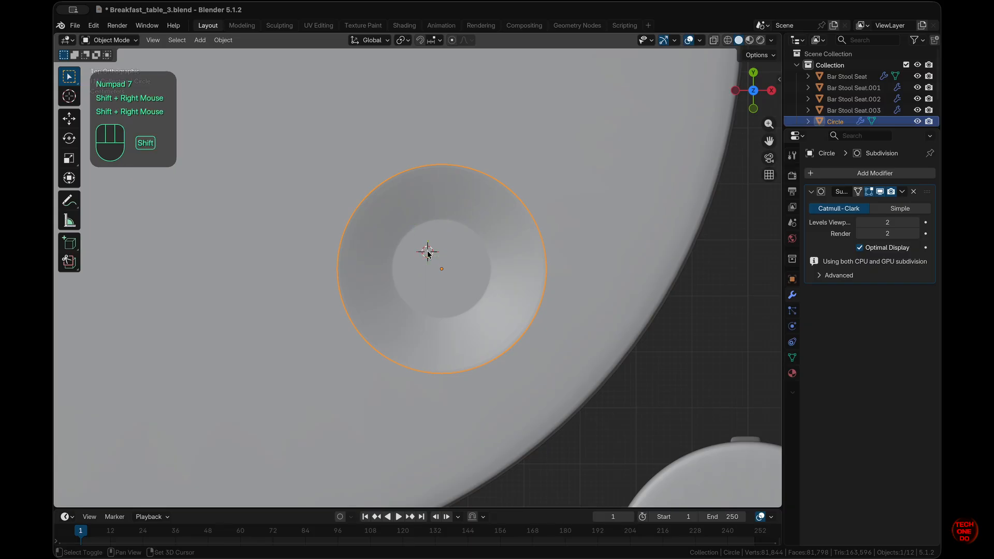
Add a 32-vertex mesh circle at the 3D cursor and scale it to 0.045.
super+scroll(480, 299, down, 4)
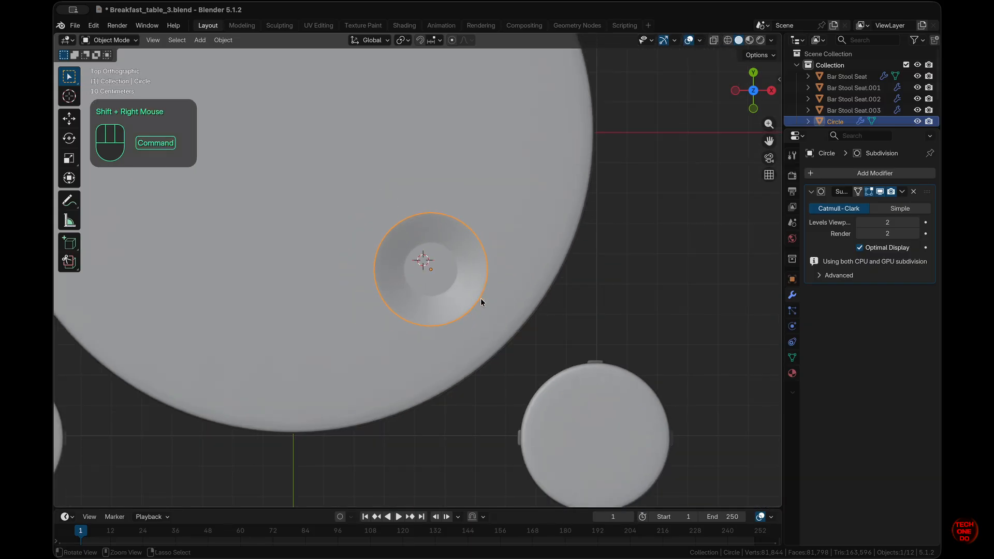
super+scroll(481, 298, up, 3)
super+scroll(481, 299, down, 2)
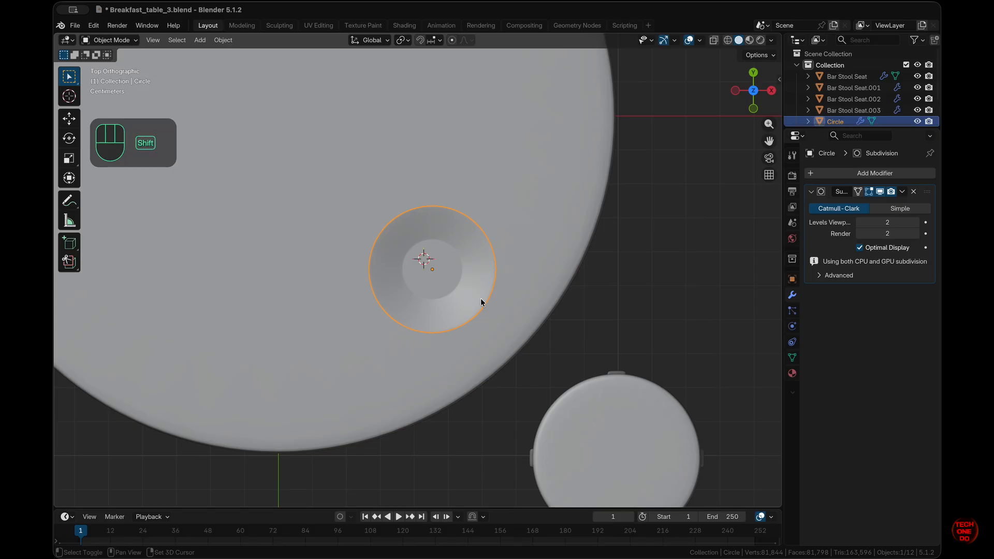
key(shift+a)
mouse_move(481, 301)
click(536, 326)
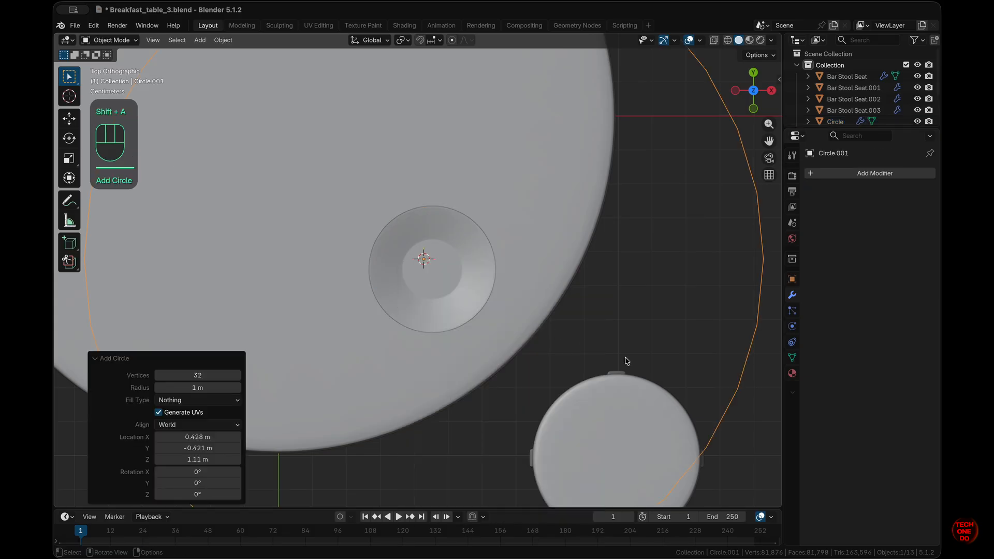
key(s)
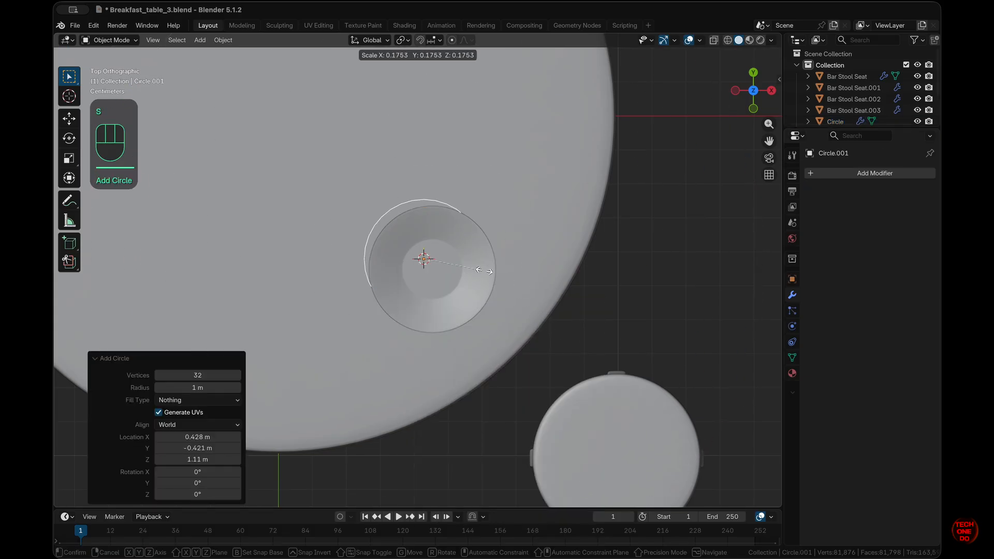
click(438, 263)
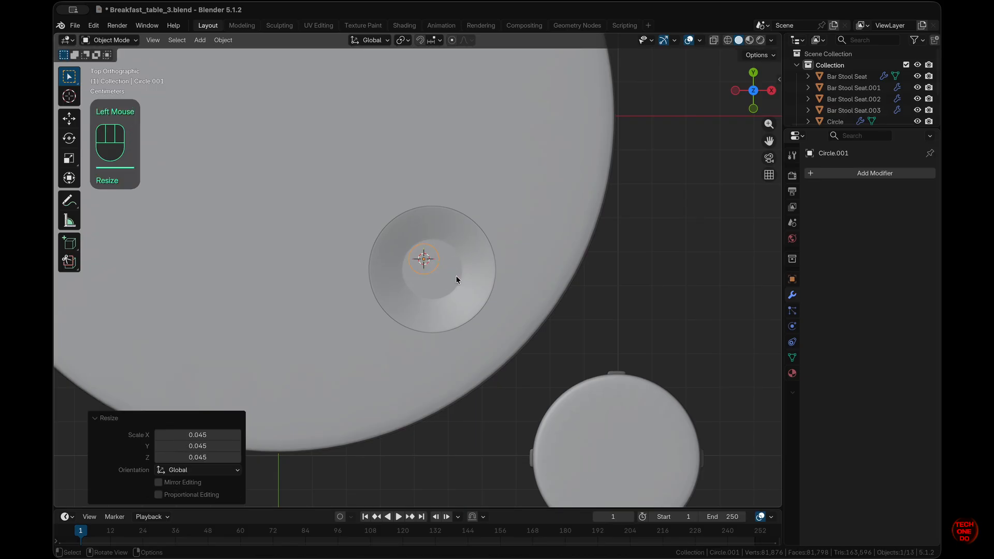
Move the circle about 0.009 m in X and -0.026 m in Y on the plate's floor and scale it by about 1.22.
key(g)
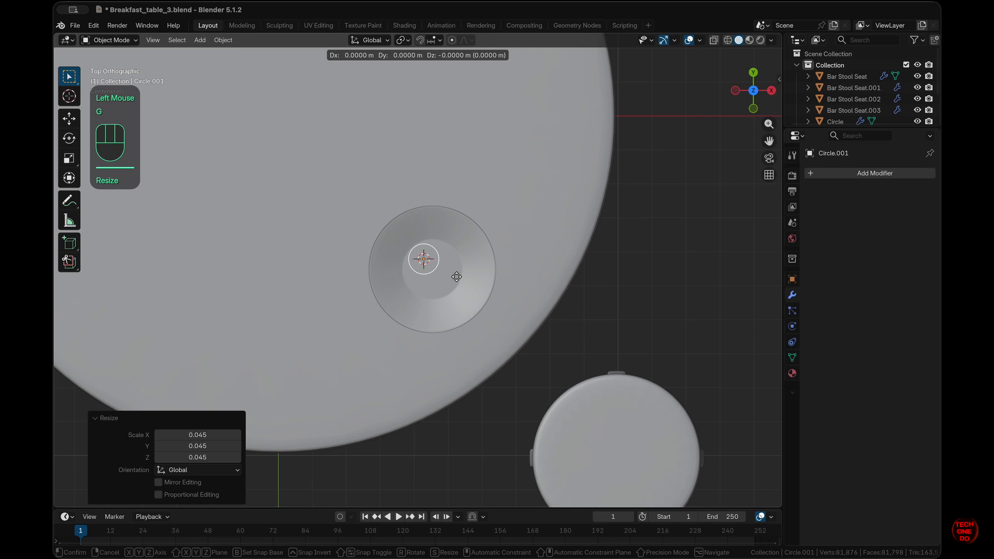
key(shift+z)
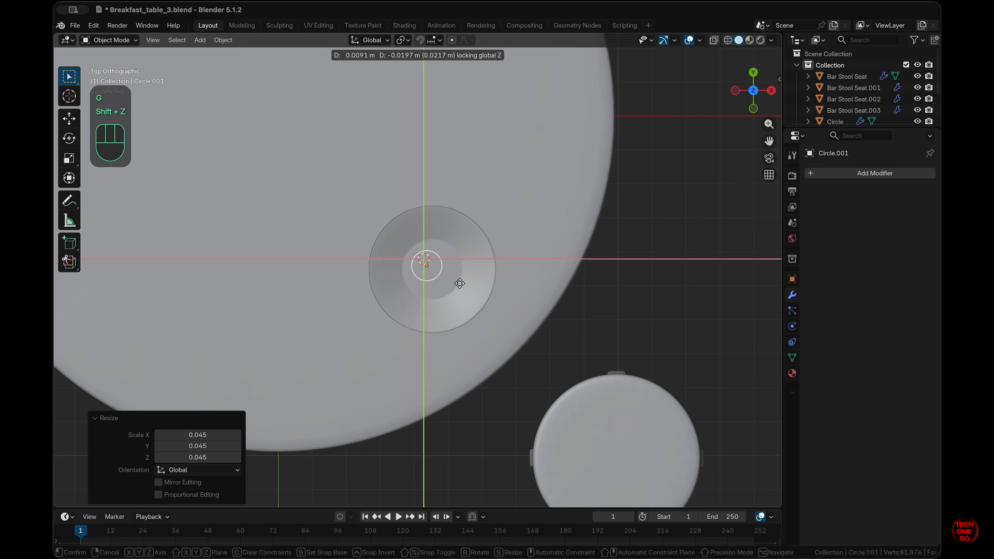
click(460, 286)
scroll(459, 284, up, 5)
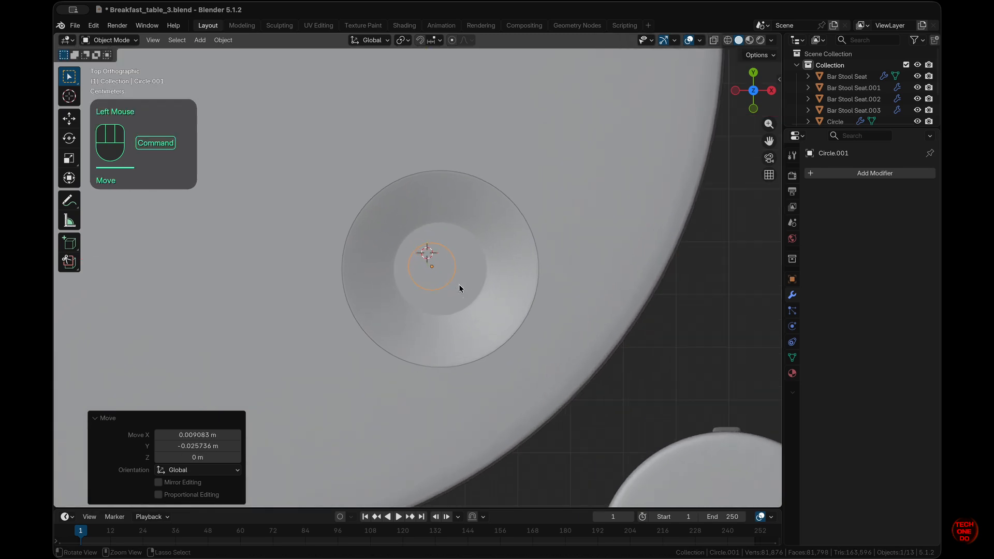
key(s)
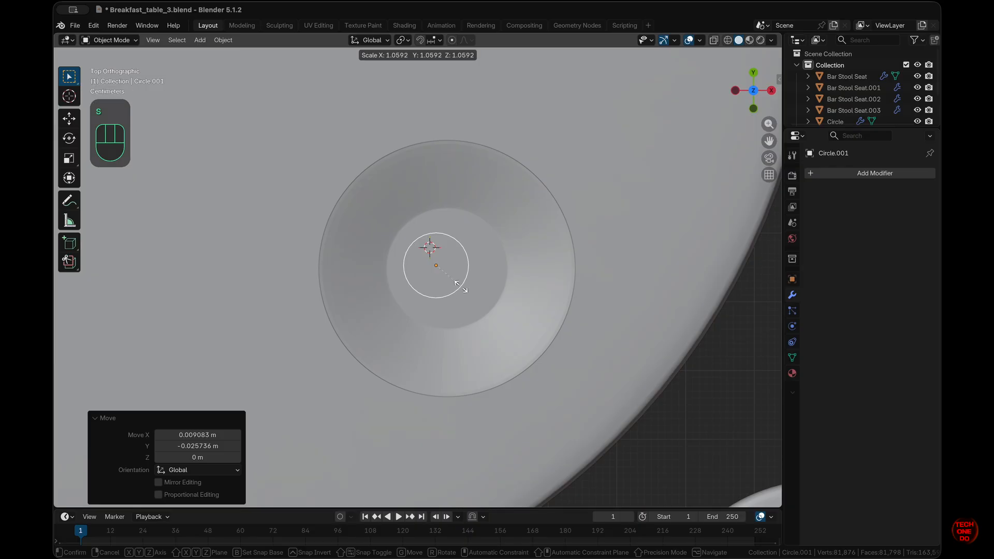
click(465, 287)
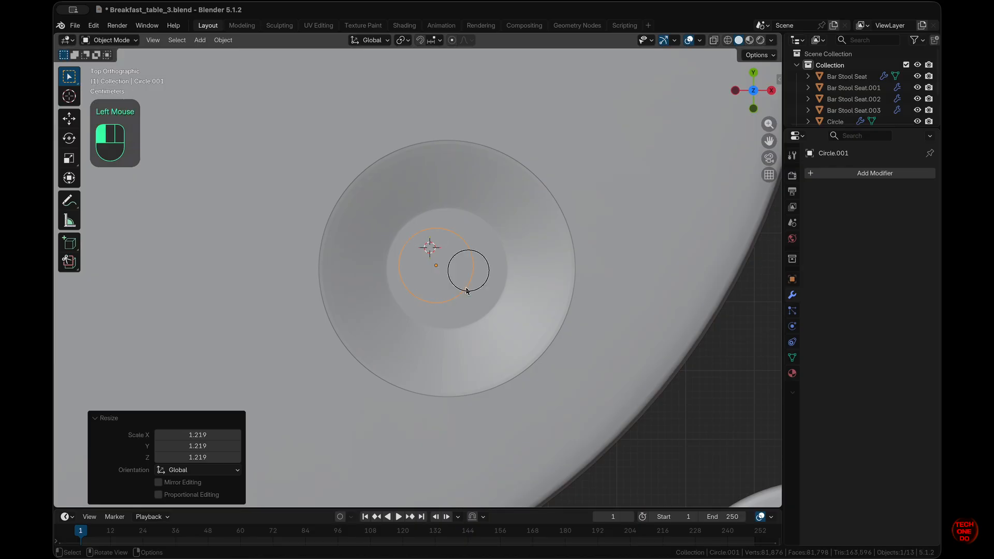
scroll(465, 288, down, 5)
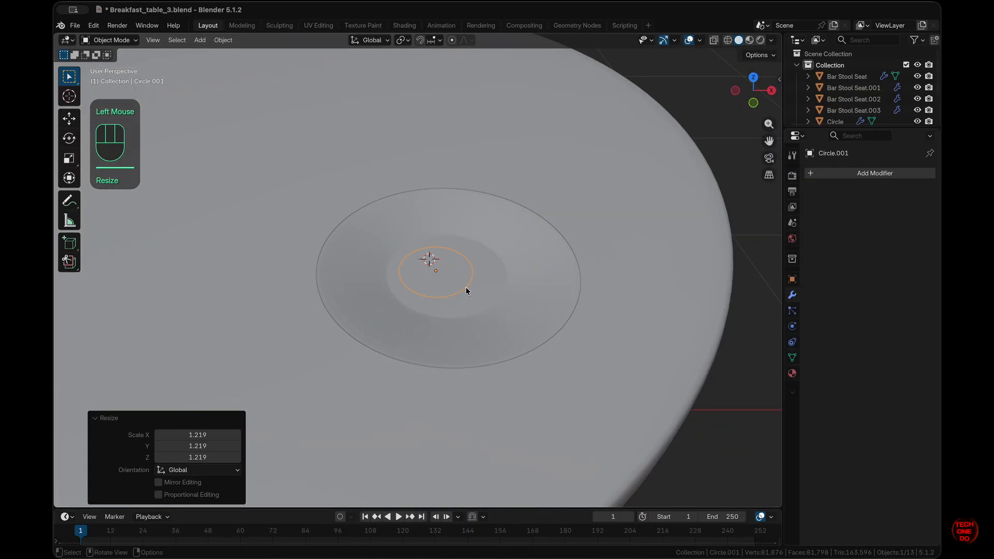
Fill the circle with a face in Edit Mode and raise it 0.001 m along Z.
key(Tab)
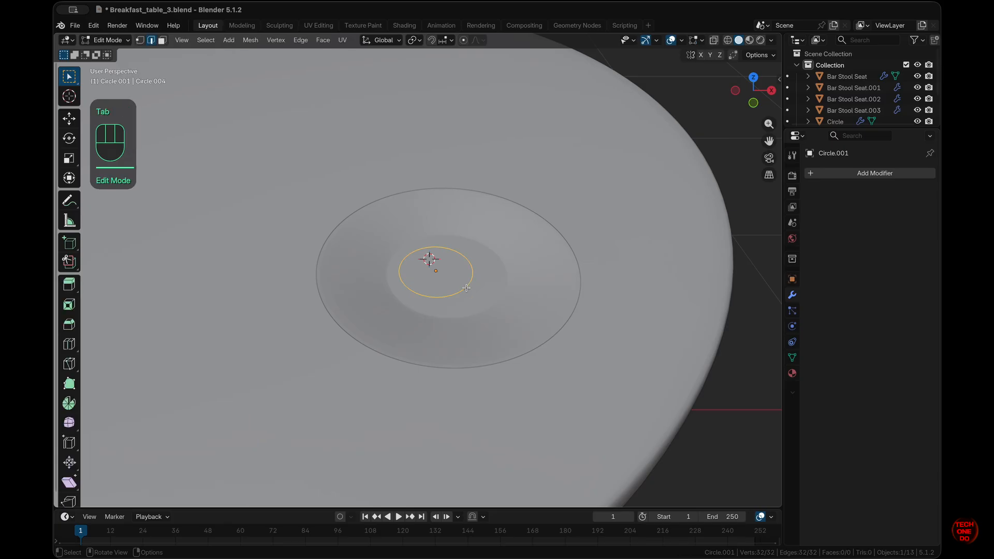
key(f)
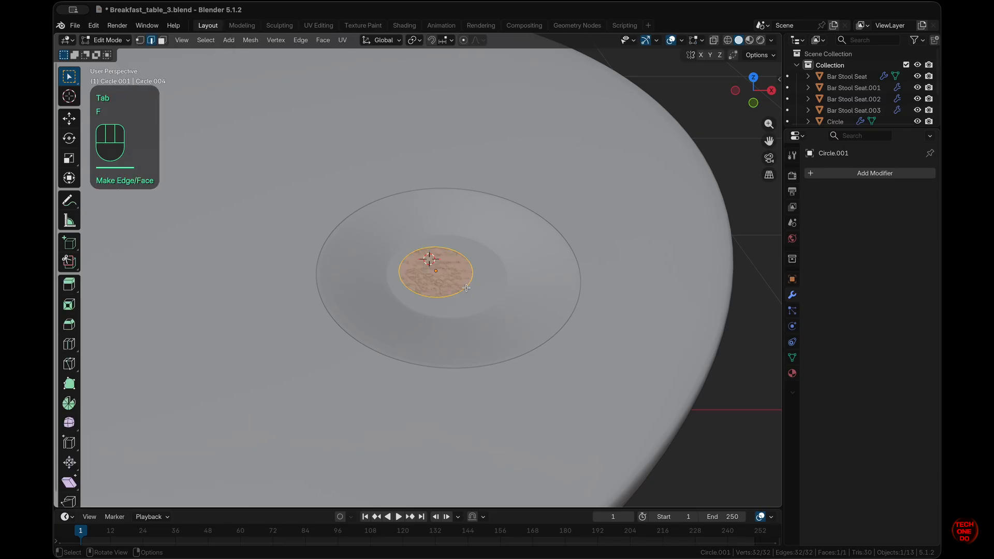
key(g)
key(z)
key(KP_0)
key(KP_Decimal)
key(KP_Decimal)
key(KP_0)
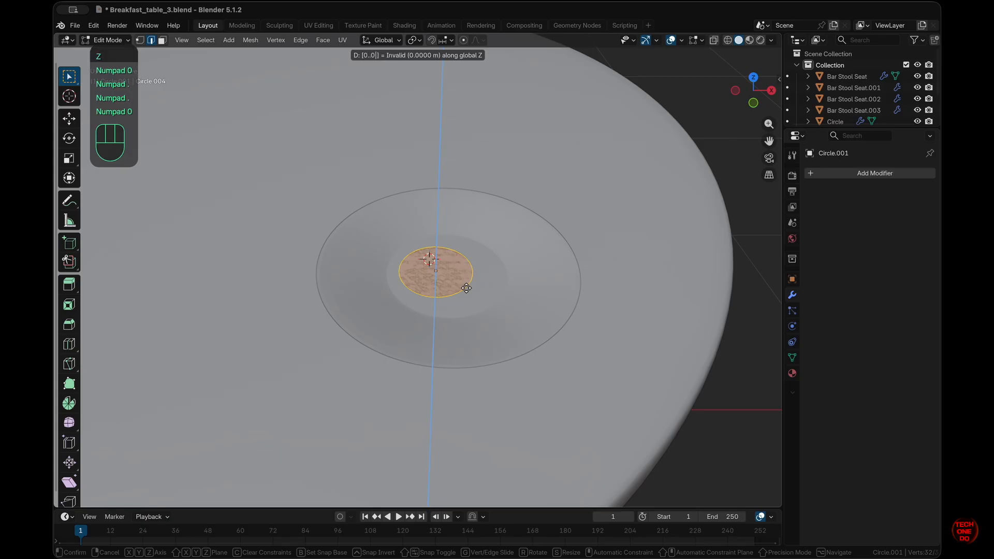
key(KP_1)
key(KP_Enter)
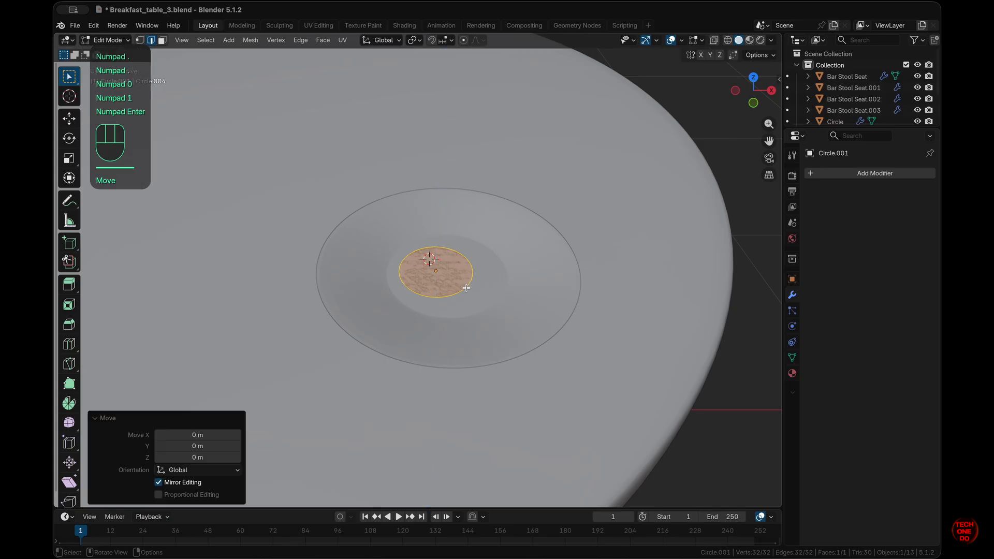
click(209, 456)
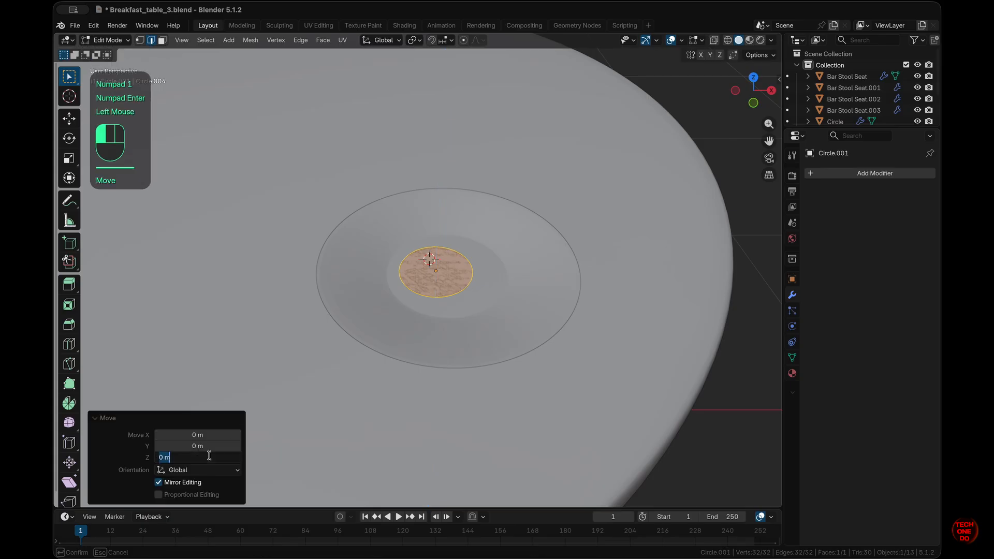
text(.001)
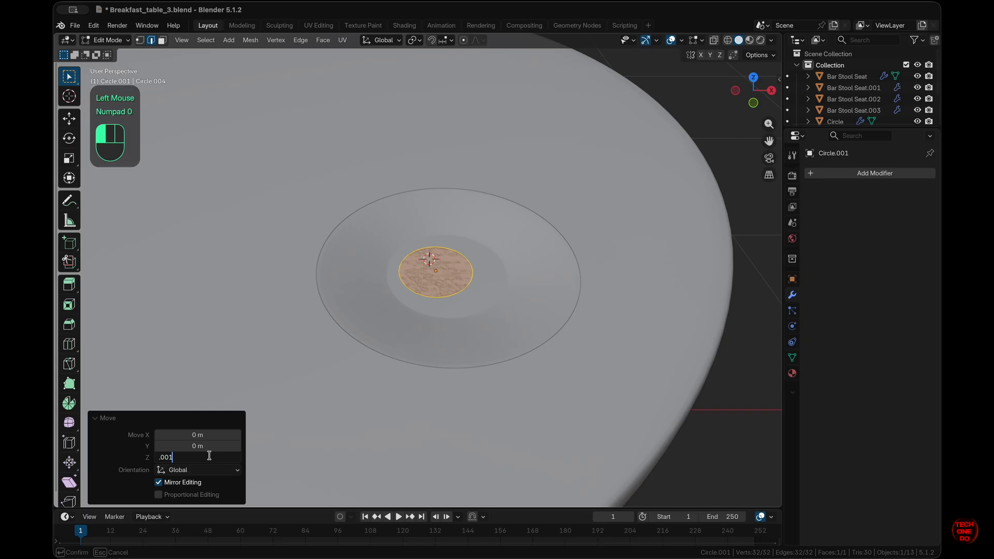
key(Return)
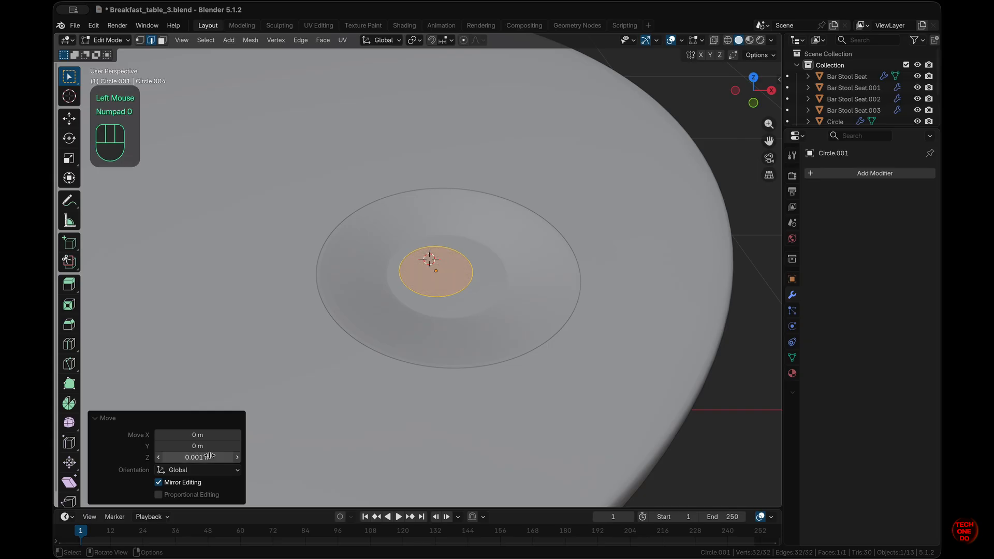
Isolate the disc in local view and select its face in face select mode.
click(455, 281)
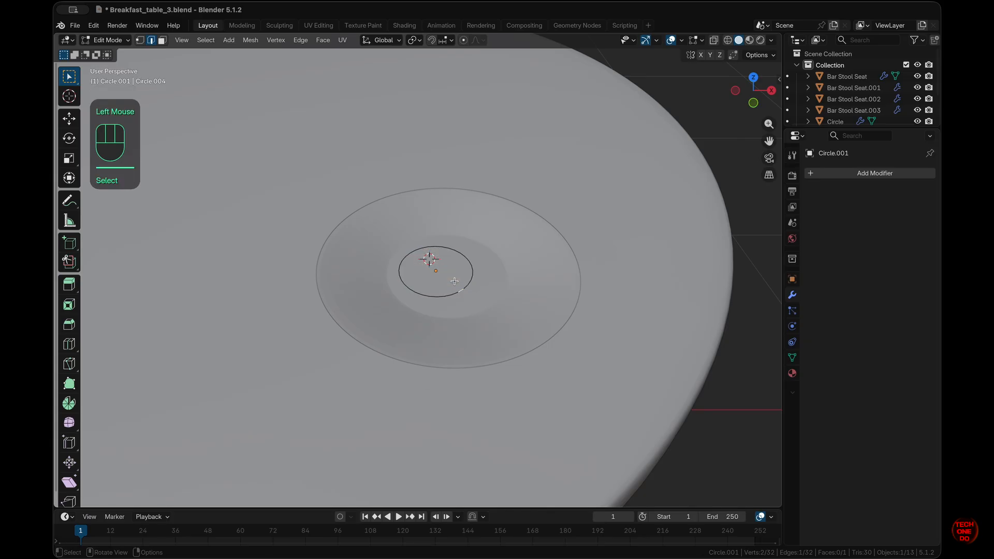
key(KP_Divide)
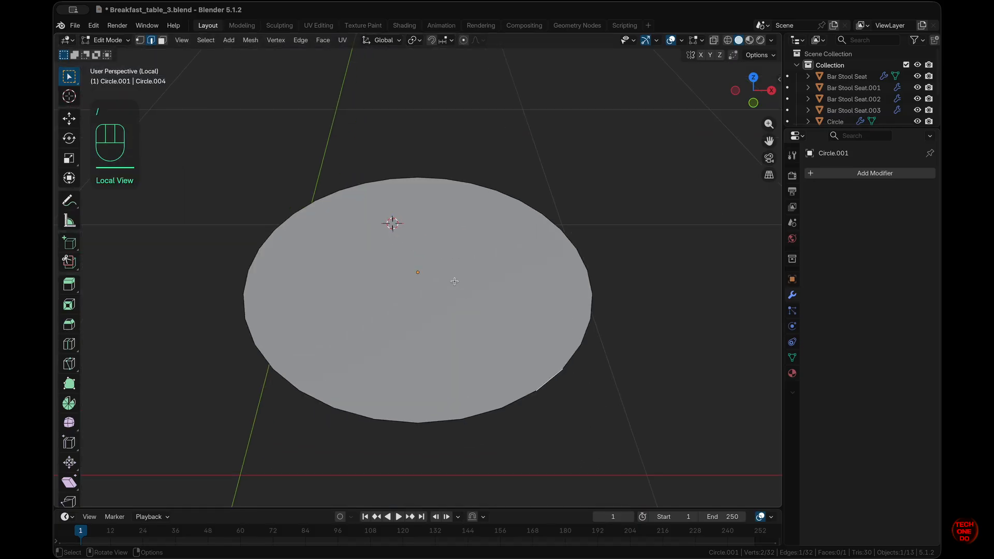
scroll(512, 343, down, 6)
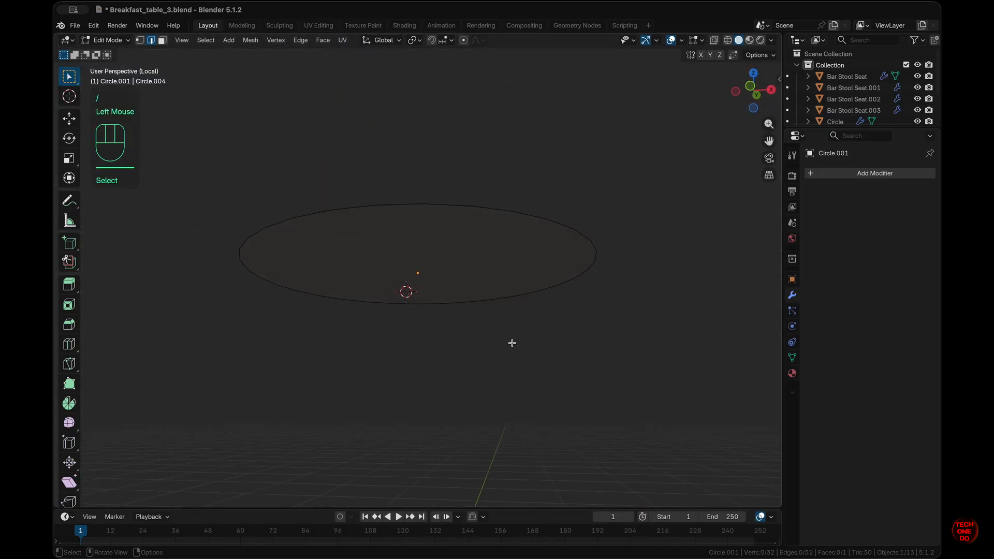
scroll(511, 343, up, 6)
click(512, 343)
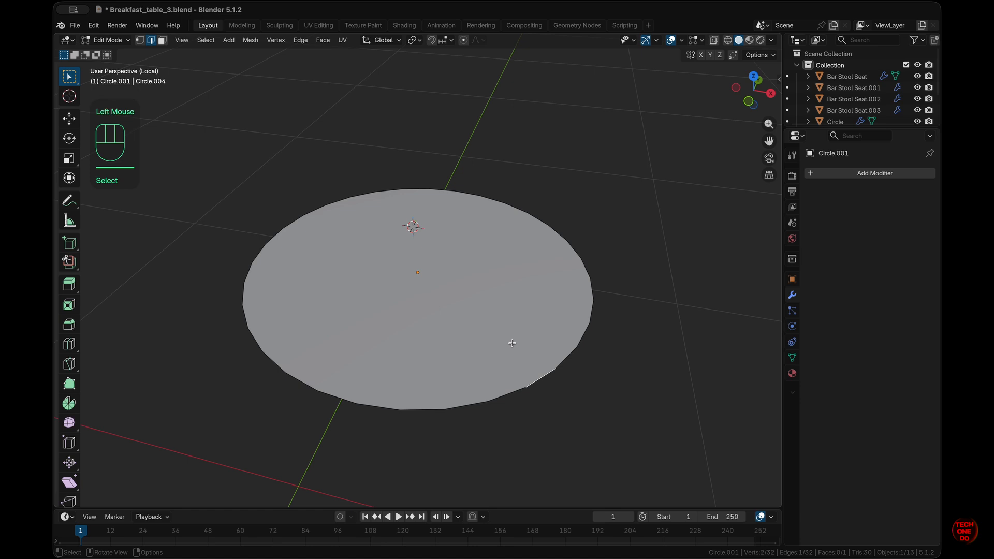
key(3)
click(512, 343)
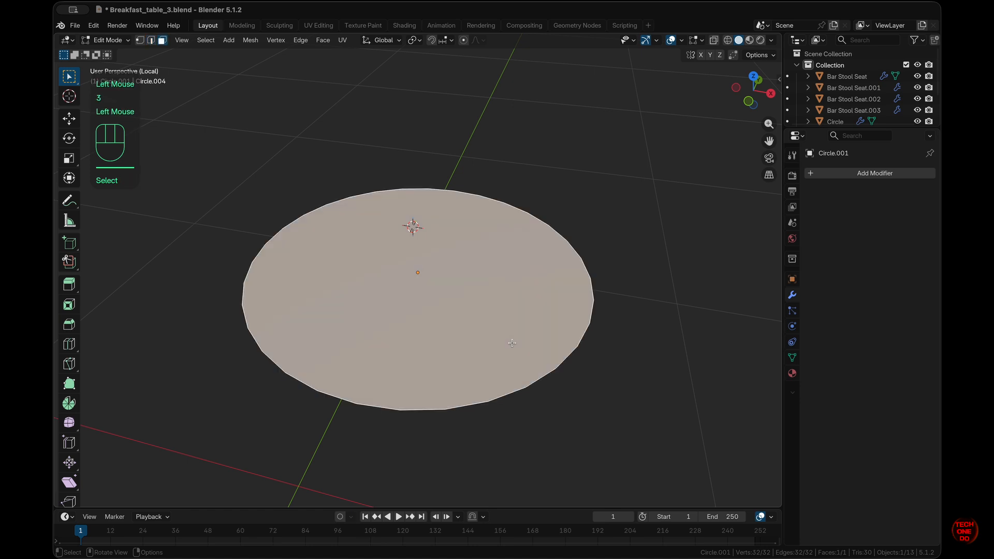
Extrude the disc's face 0.01 m upward along global Z from the front view.
key(KP_7)
key(KP_1)
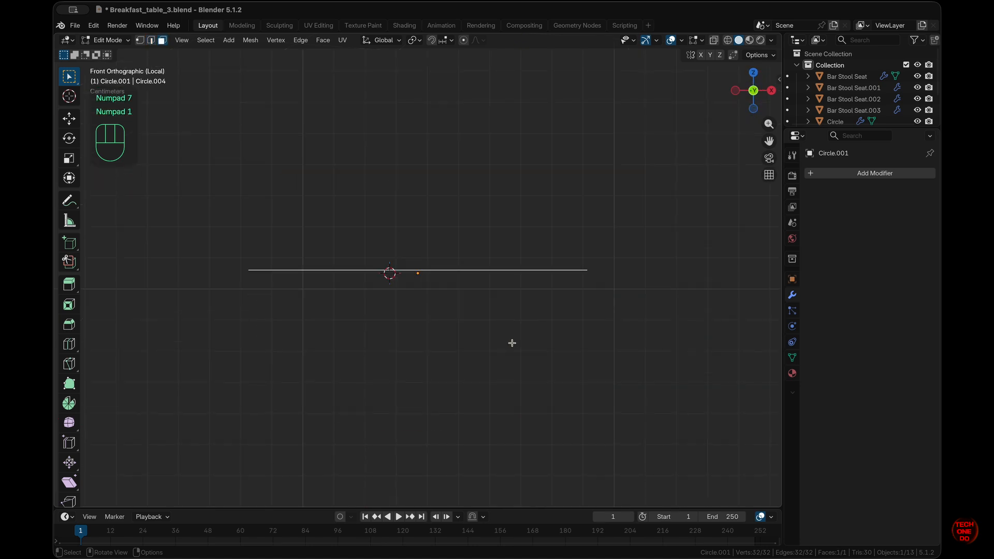
key(e)
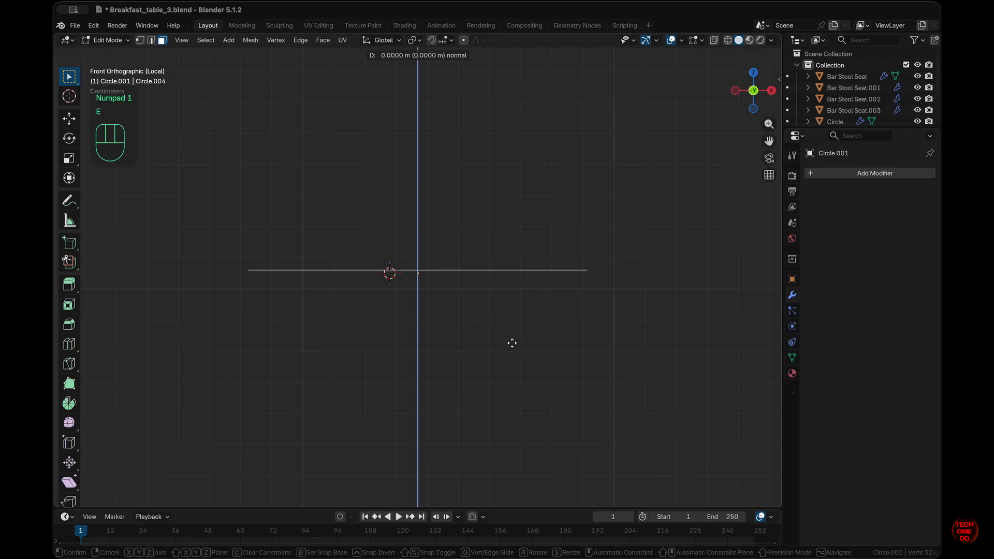
key(z)
key(z)
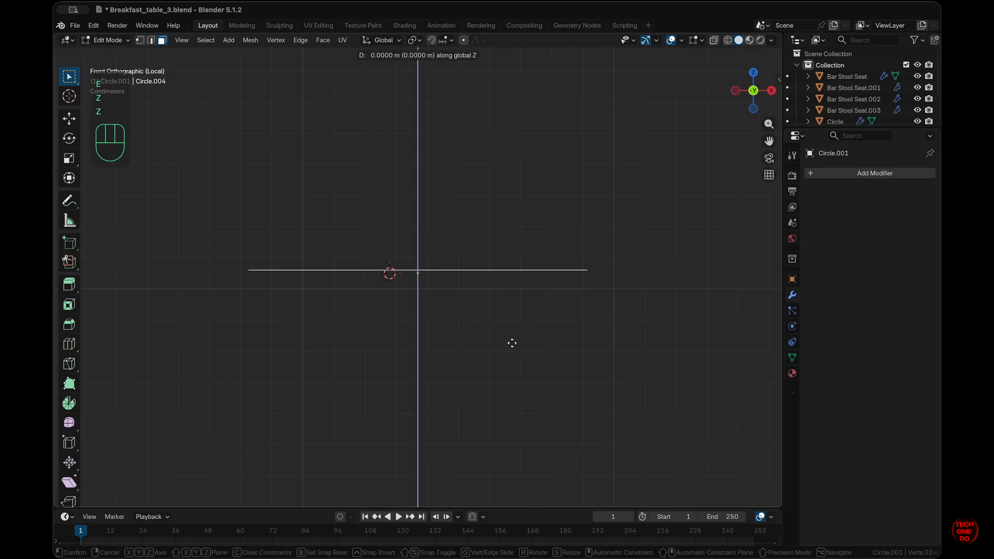
key(ctrl)
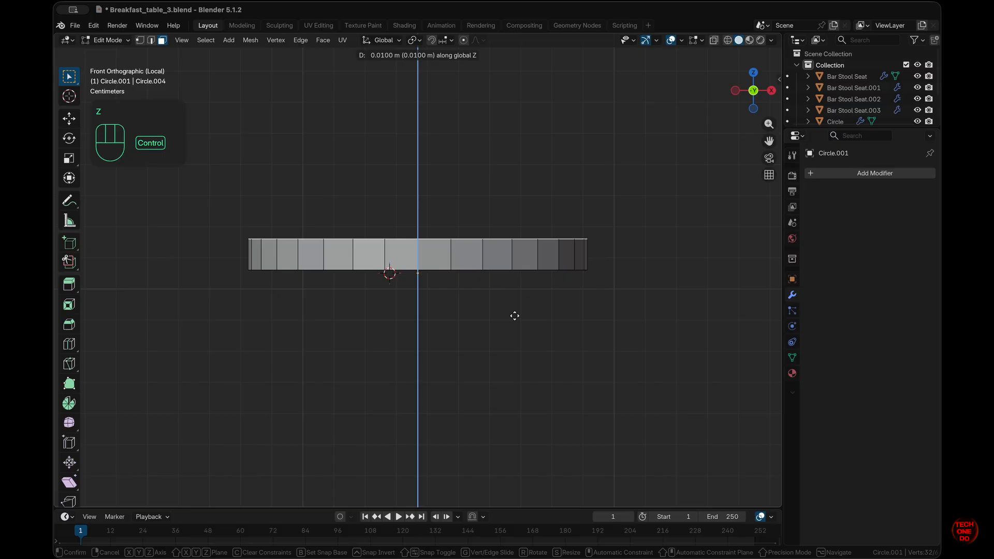
ctrl+click(515, 315)
scroll(514, 316, up, 5)
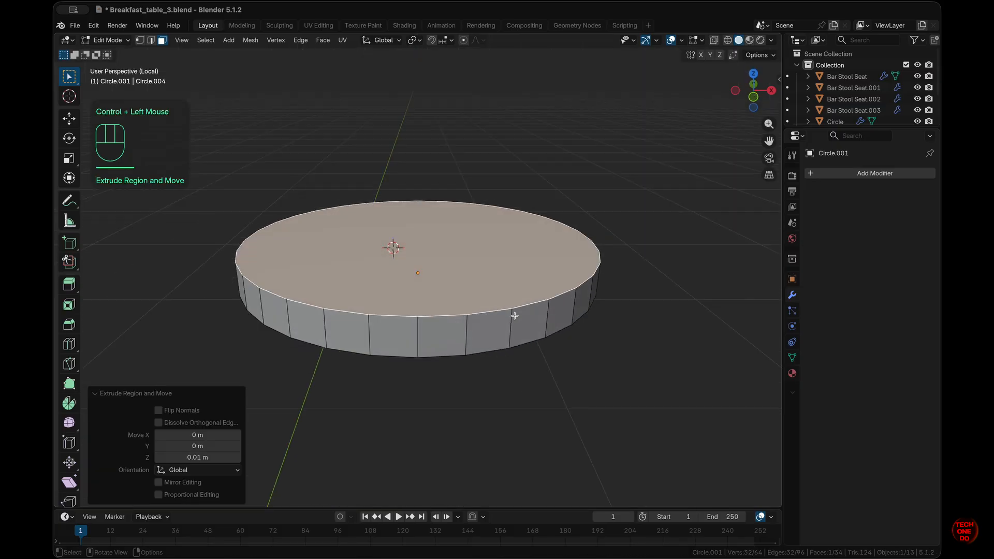
Return to Object Mode and add a Bevel modifier and a level 2 Subdivision modifier to the disc.
key(Tab)
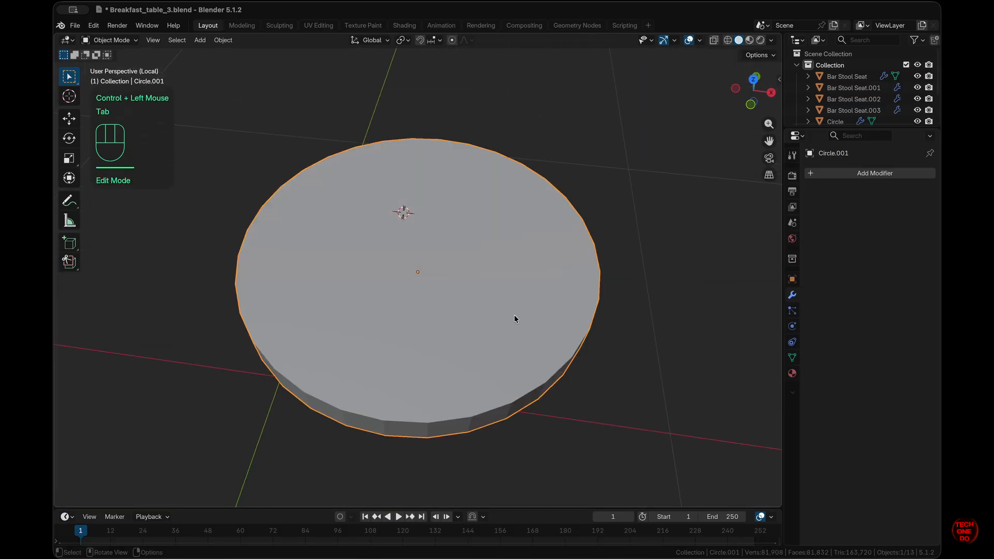
scroll(515, 315, down, 3)
scroll(514, 316, up, 3)
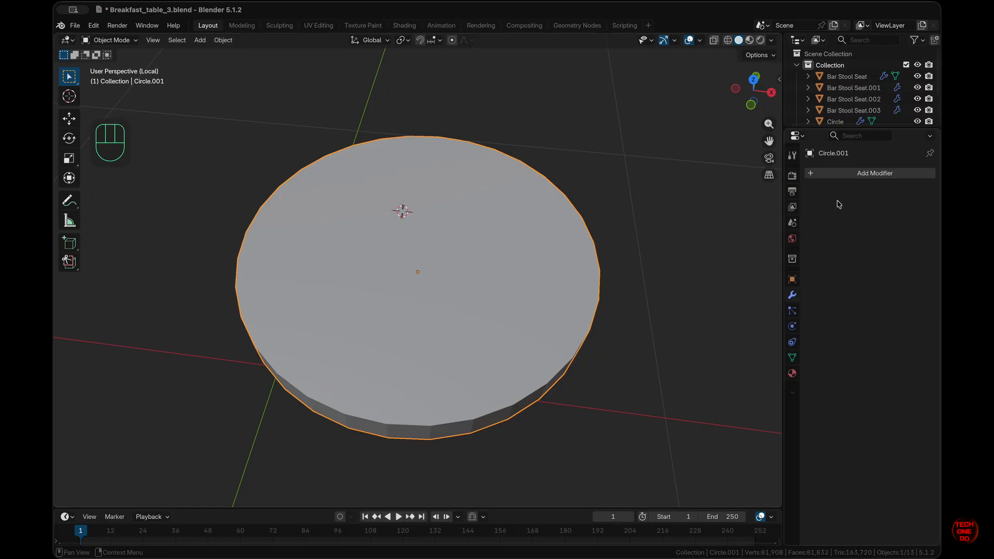
click(887, 172)
mouse_move(895, 178)
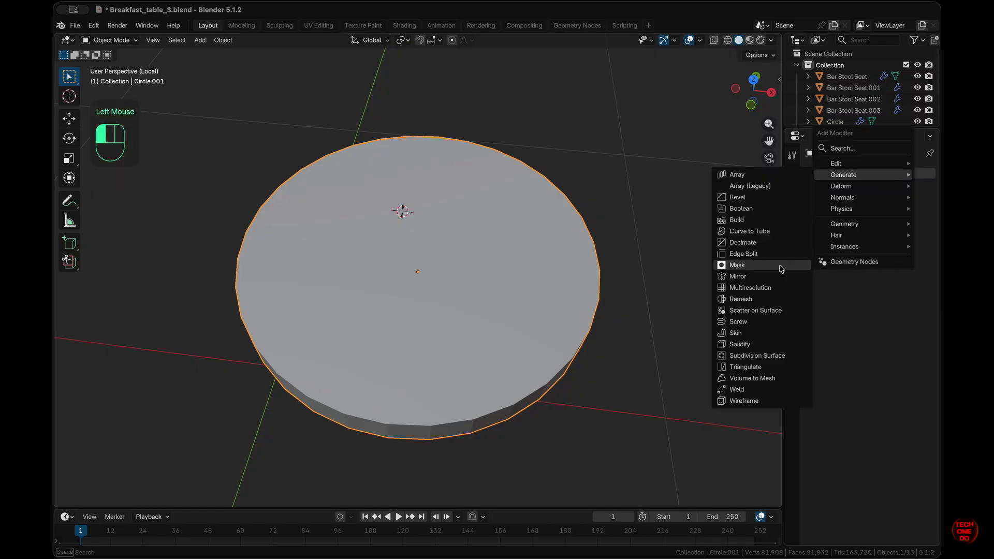
click(757, 199)
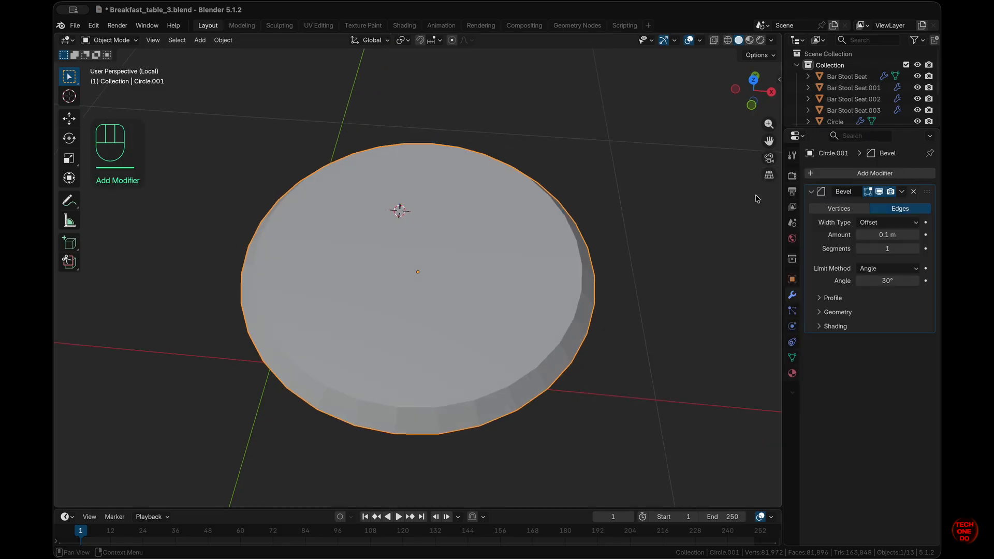
key(super+2)
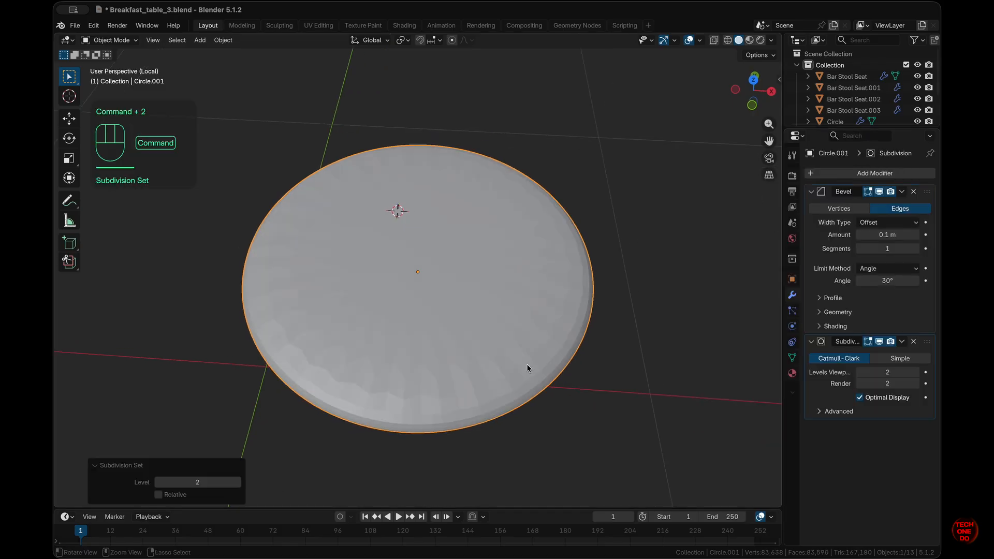
Inset the disc's top face in Edit Mode by about 0.175 m and inset the inner face by about 0.368 m.
key(Tab)
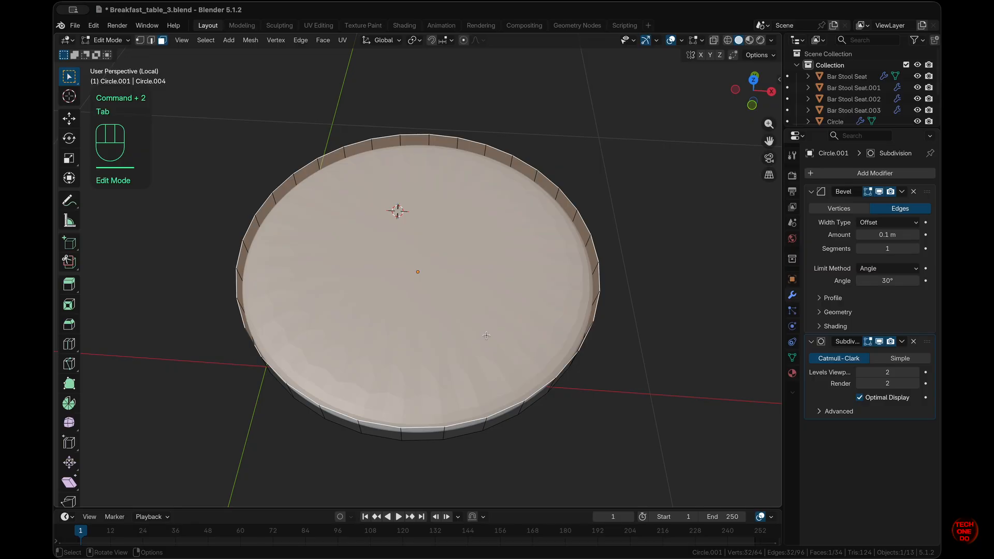
click(397, 210)
key(i)
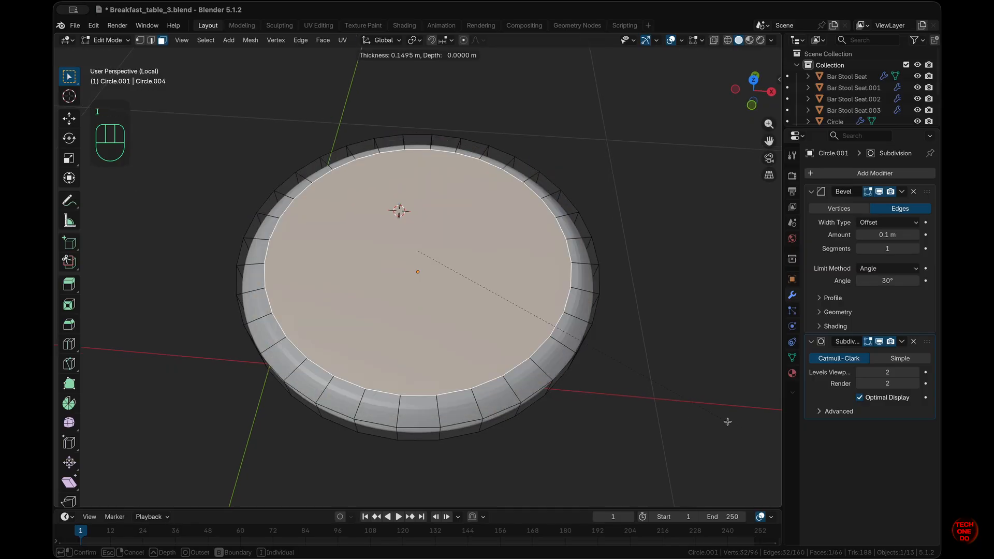
click(725, 419)
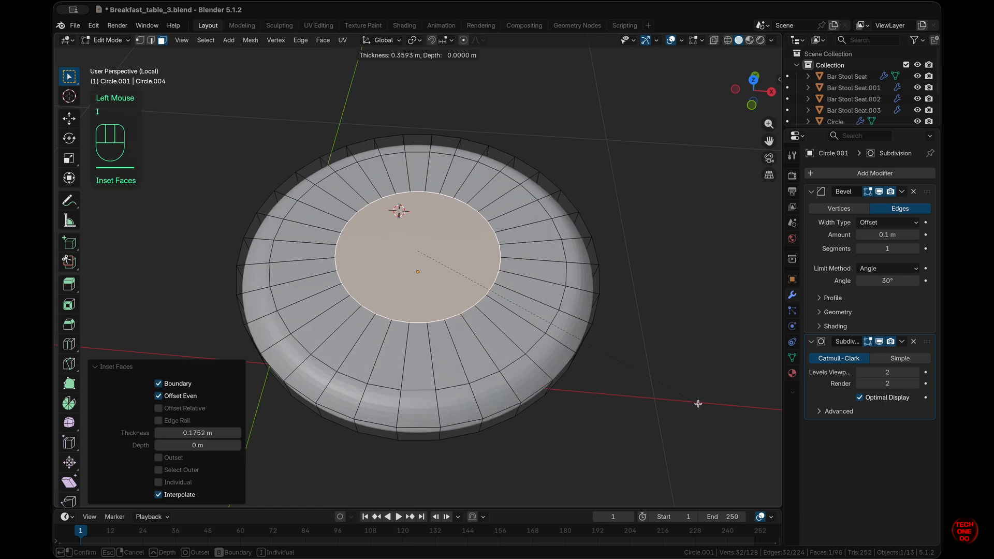
click(698, 402)
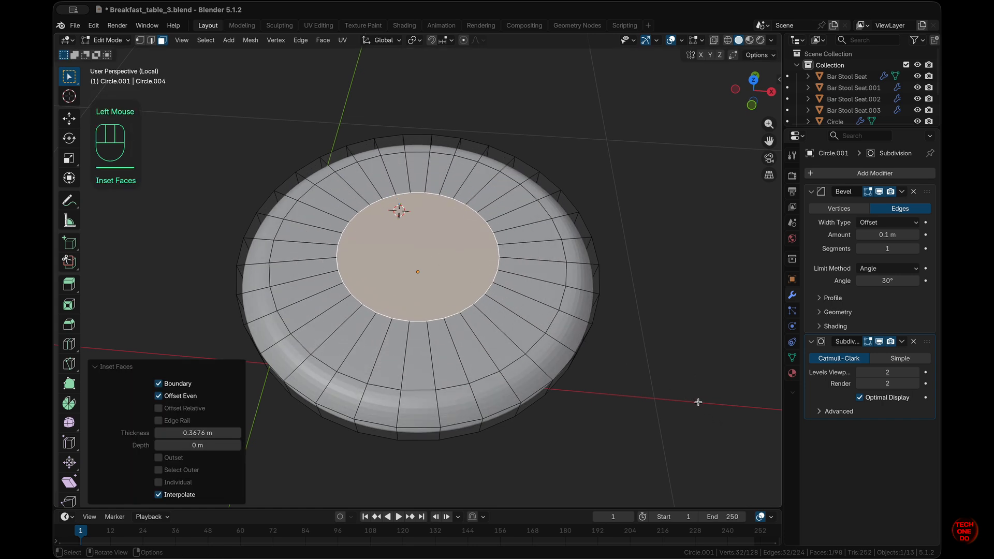
Inset the central top face two more times by about 0.015 m each to form narrow rings.
key(i)
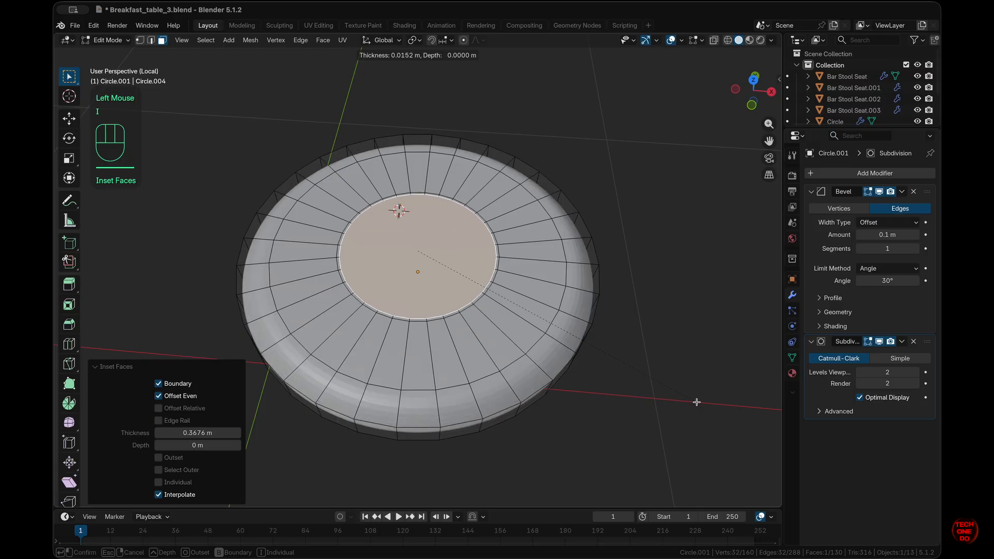
click(695, 402)
key(i)
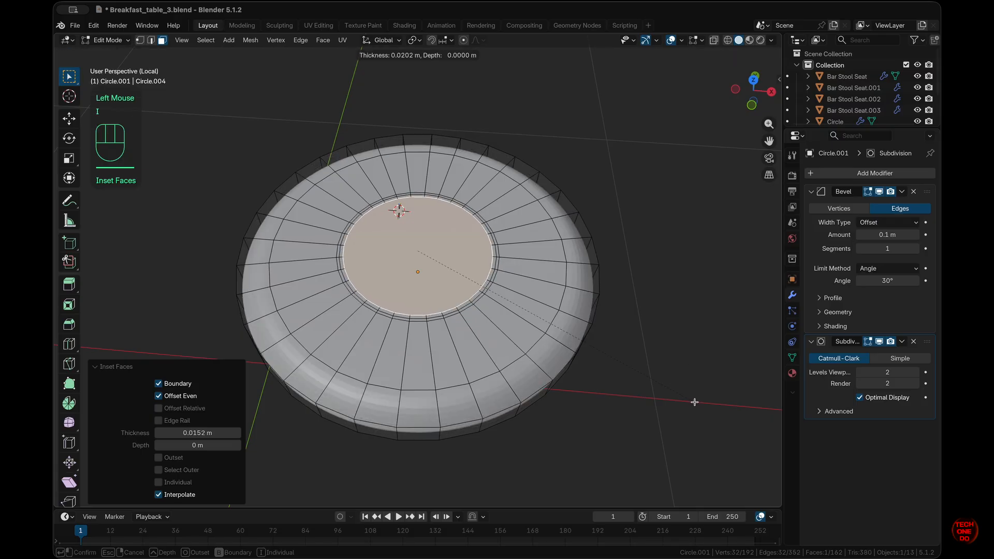
click(695, 402)
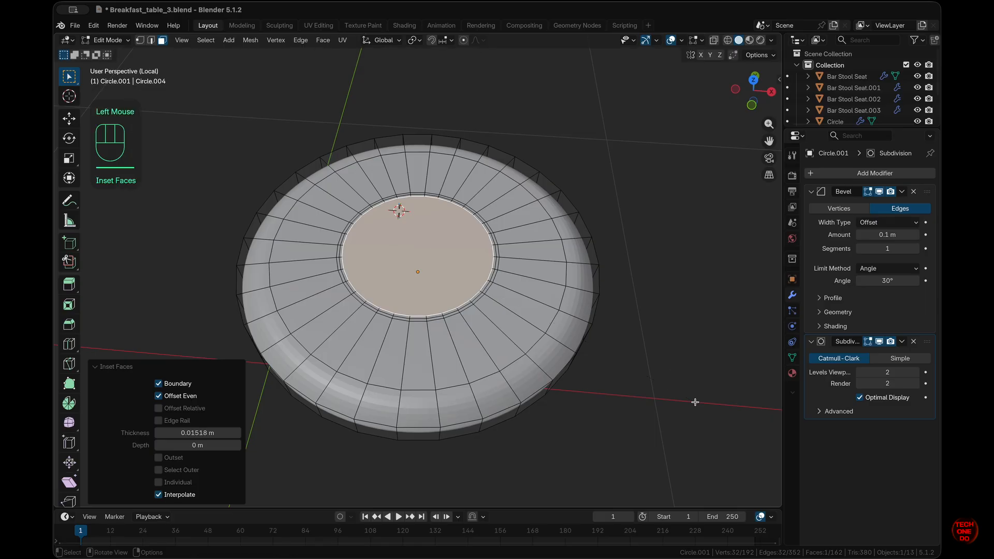
Inset the disc's bottom face by about 0.399 m.
click(692, 443)
key(KP_7)
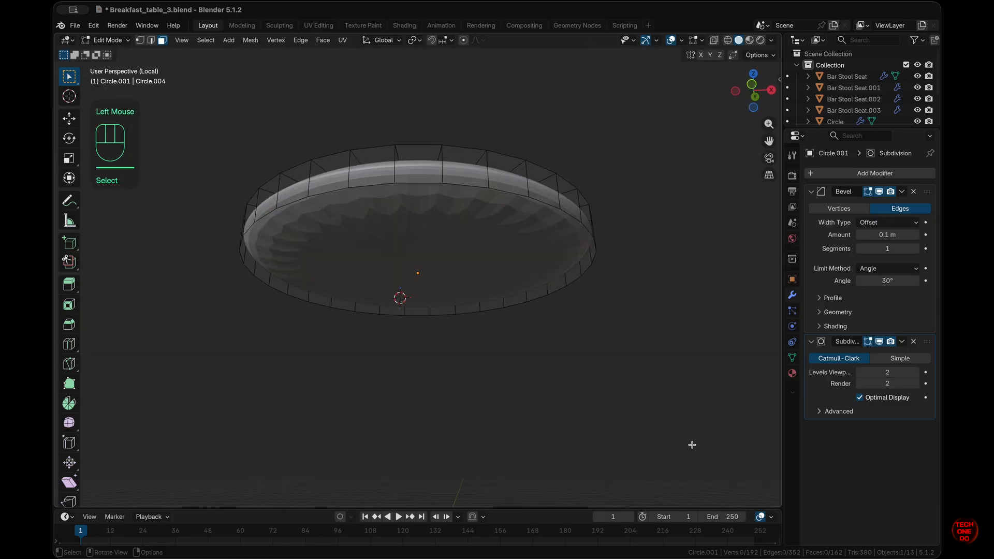
scroll(692, 445, up, 5)
scroll(692, 445, down, 3)
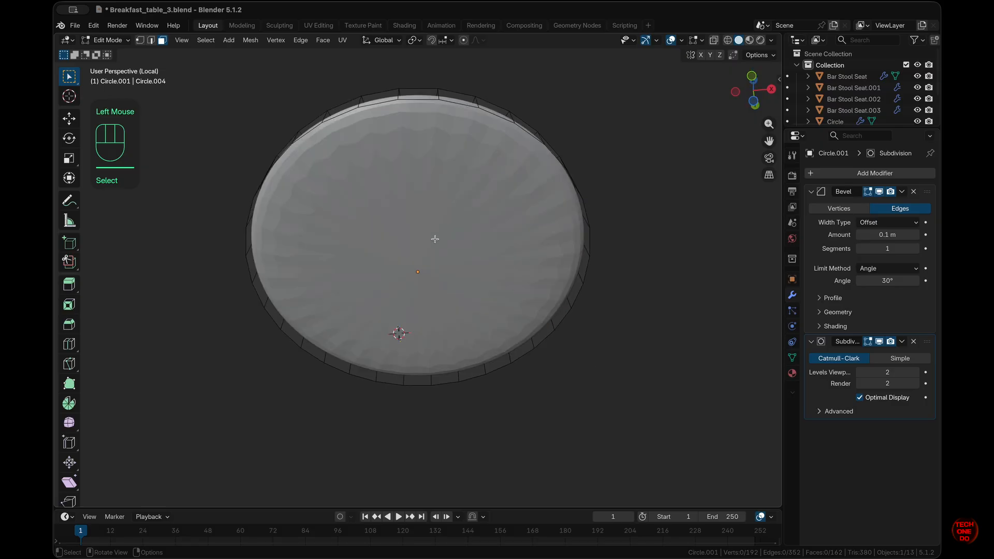
click(435, 239)
key(i)
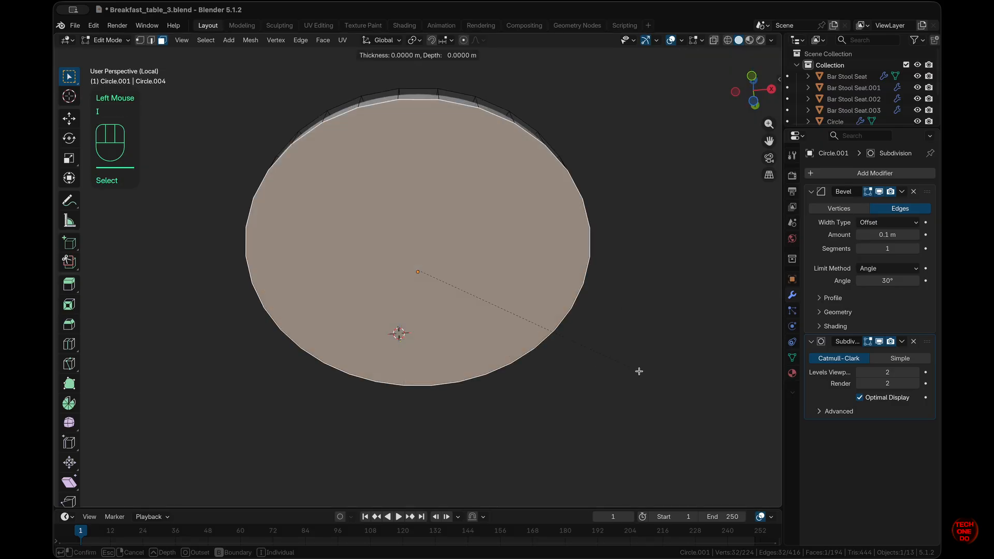
click(601, 371)
Grid Fill the inset bottom face with a span of 8 and an offset of 4, and clear the selection.
key(q)
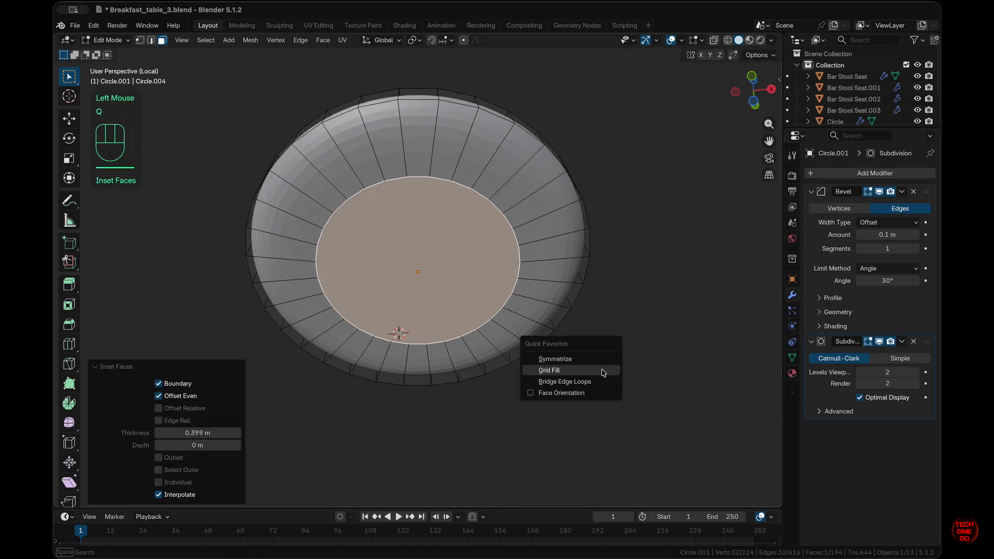
click(601, 370)
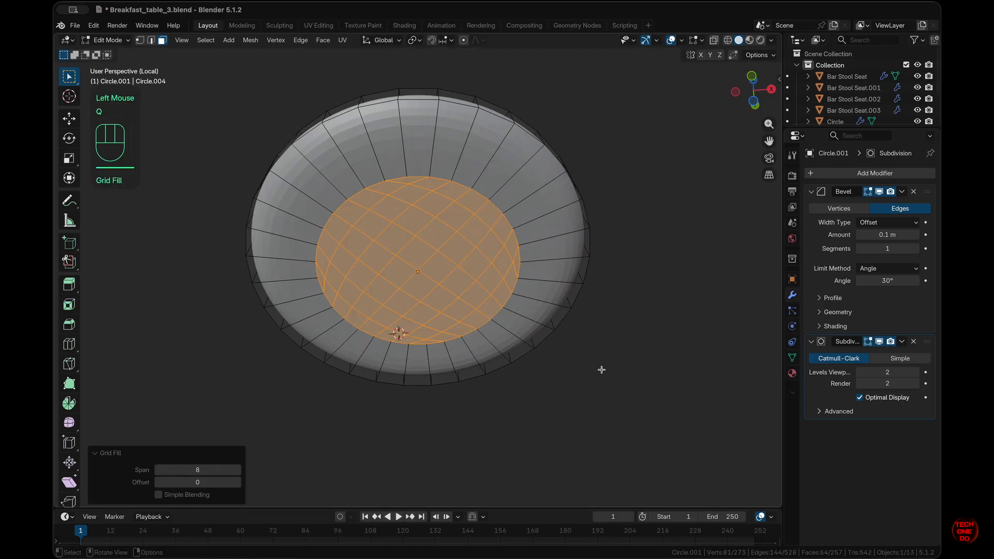
key(super+KP_7)
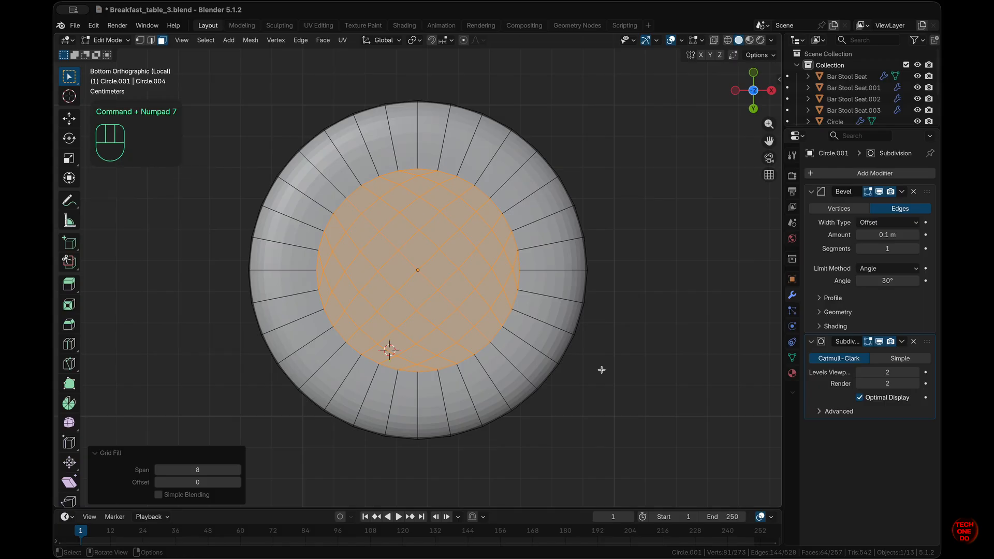
click(238, 482)
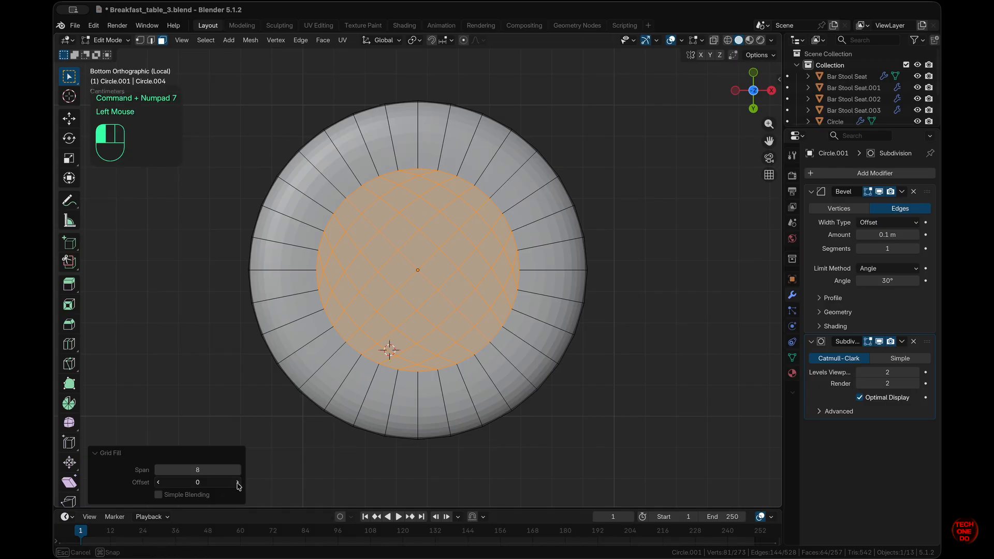
click(238, 482)
click(237, 483)
click(237, 482)
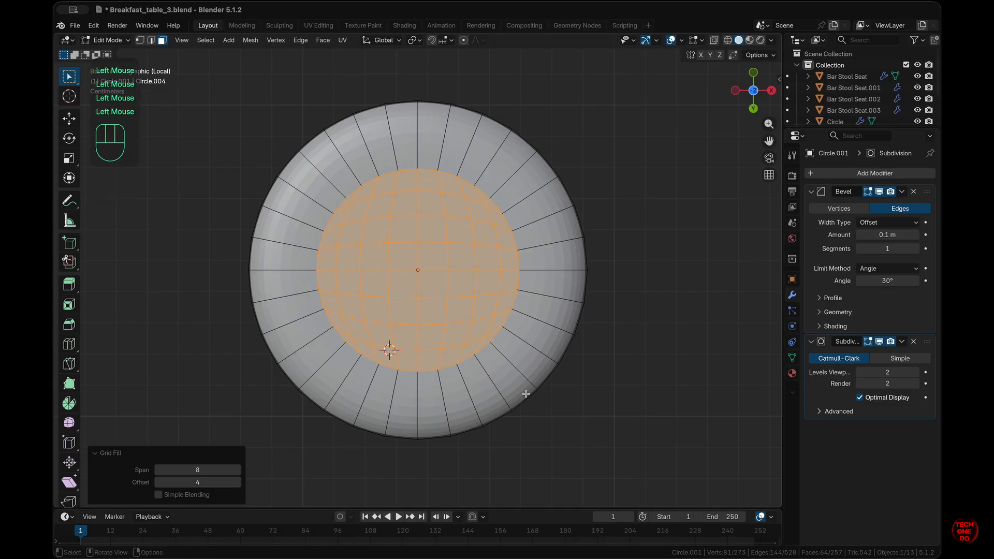
click(636, 429)
Grid Fill the central top face inside the narrow rings with a span of 8.
scroll(636, 428, up, 15)
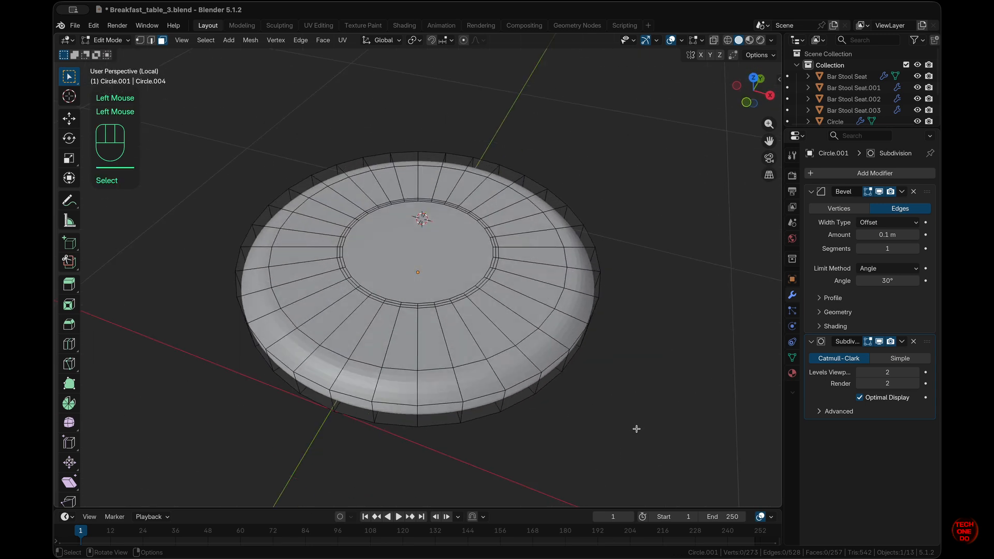
click(428, 260)
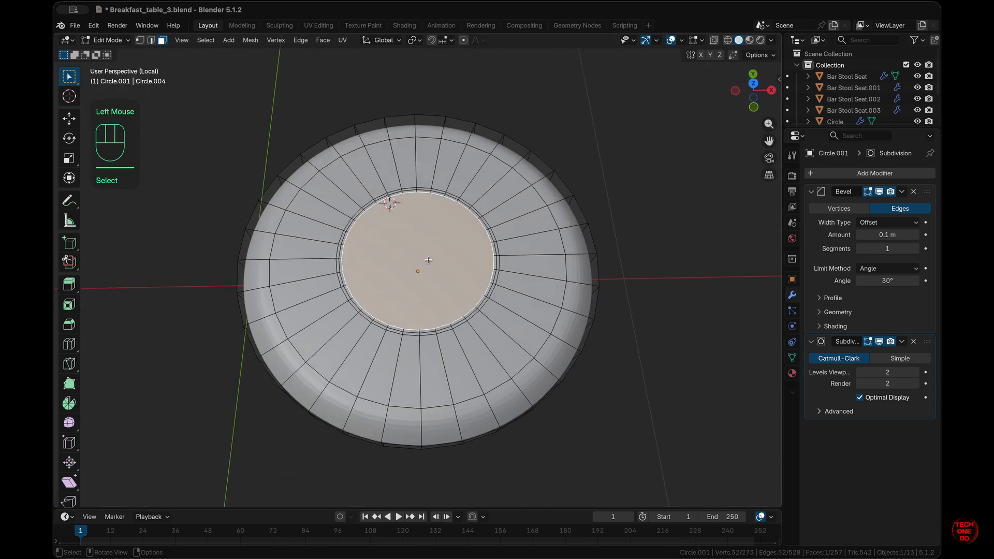
key(q)
click(427, 260)
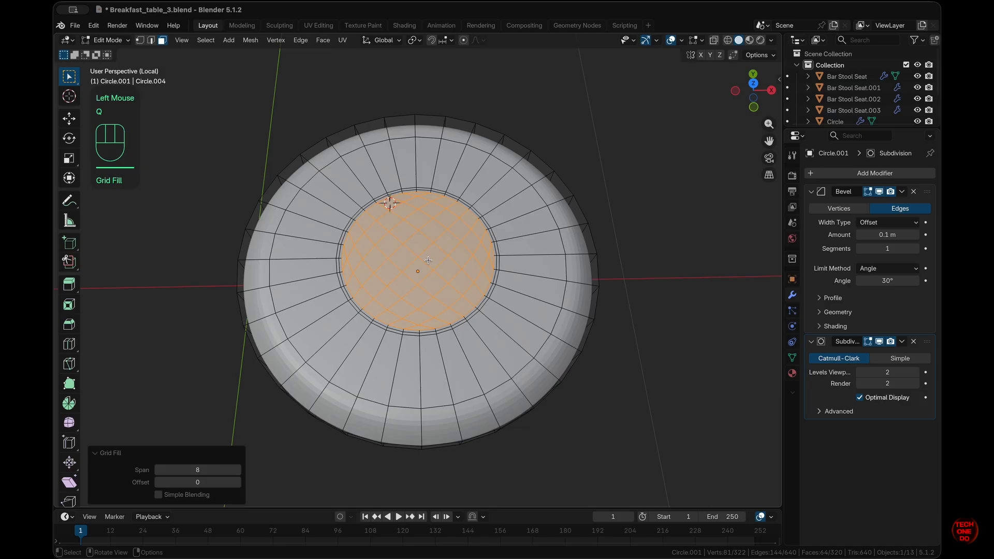
Set the top grid fill's offset to -1 in the top view and clear the selection.
key(KP_7)
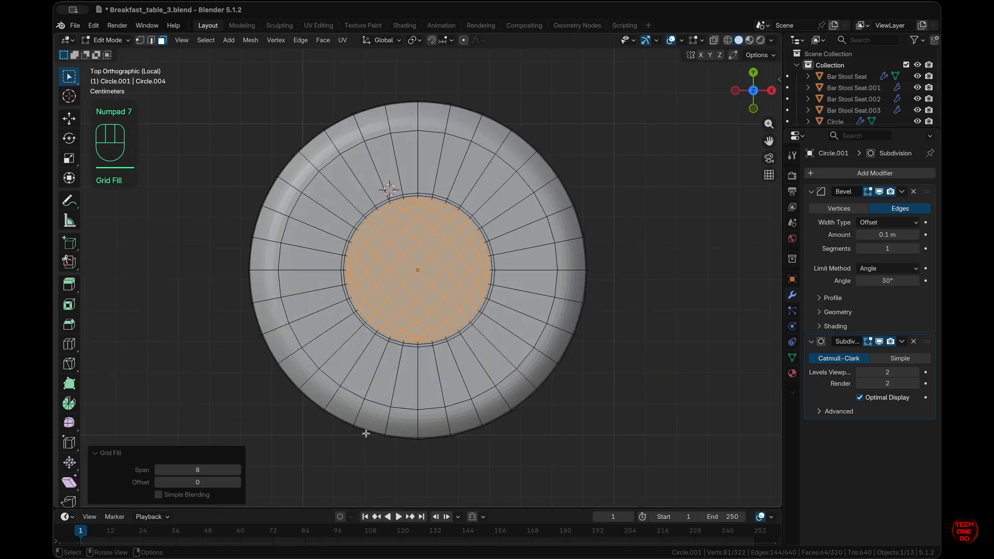
super+scroll(366, 434, down, 10)
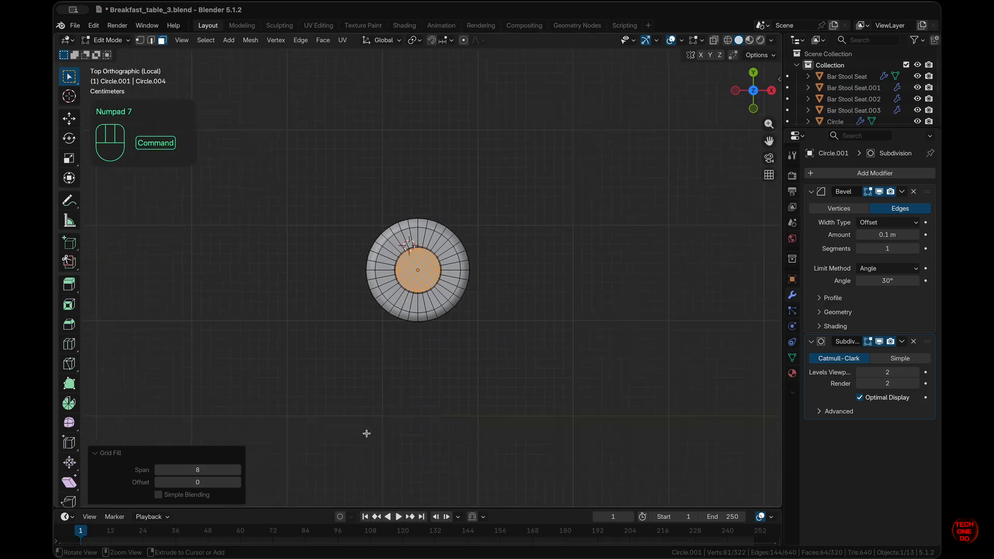
super+scroll(357, 442, up, 10)
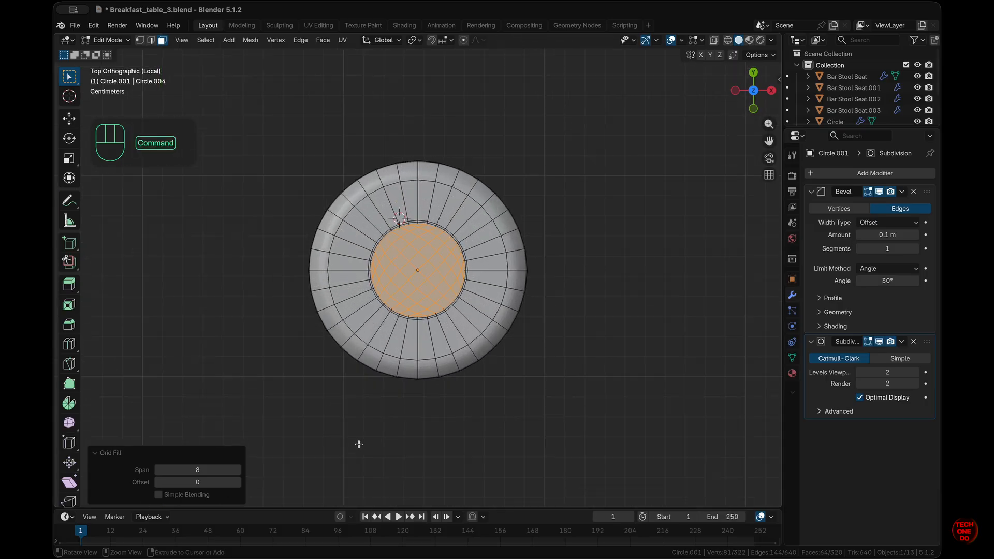
super+scroll(359, 444, down, 2)
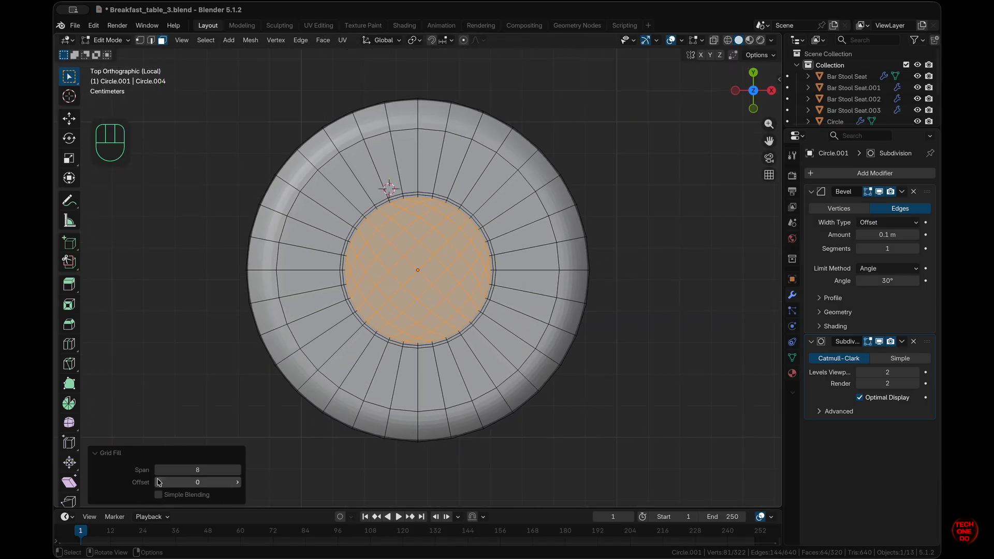
click(238, 482)
click(238, 483)
click(237, 483)
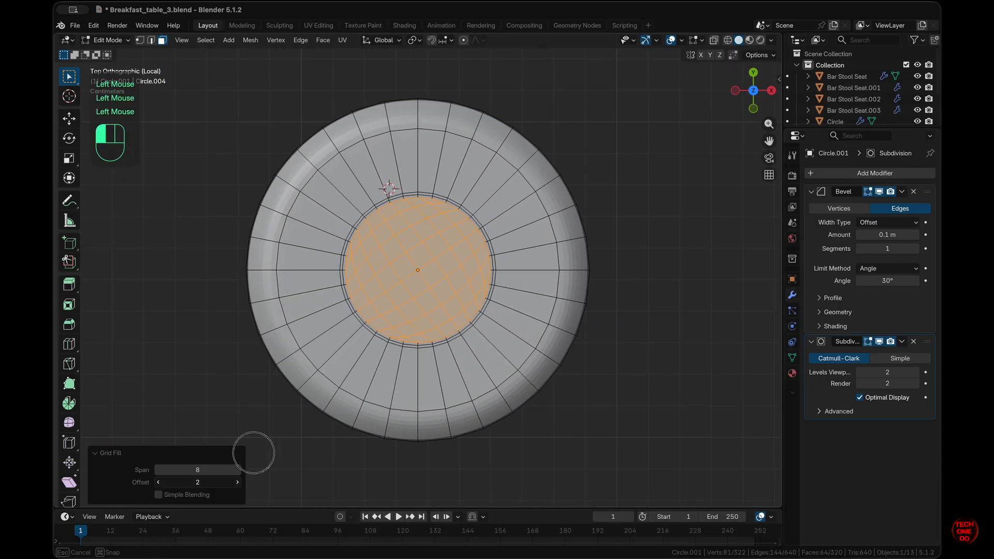
click(158, 482)
click(159, 483)
click(158, 482)
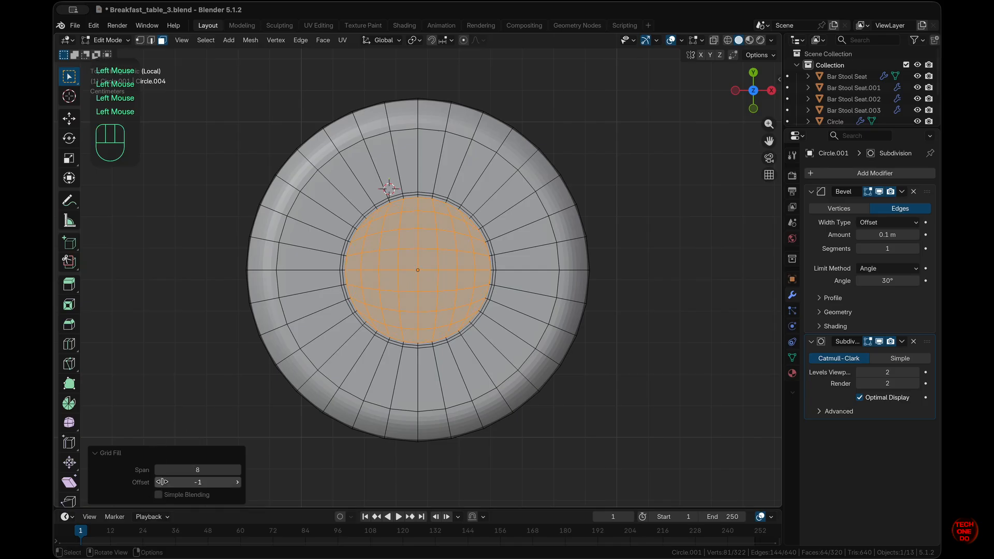
click(574, 429)
Return to Object Mode and shade the disc smooth.
scroll(574, 429, down, 10)
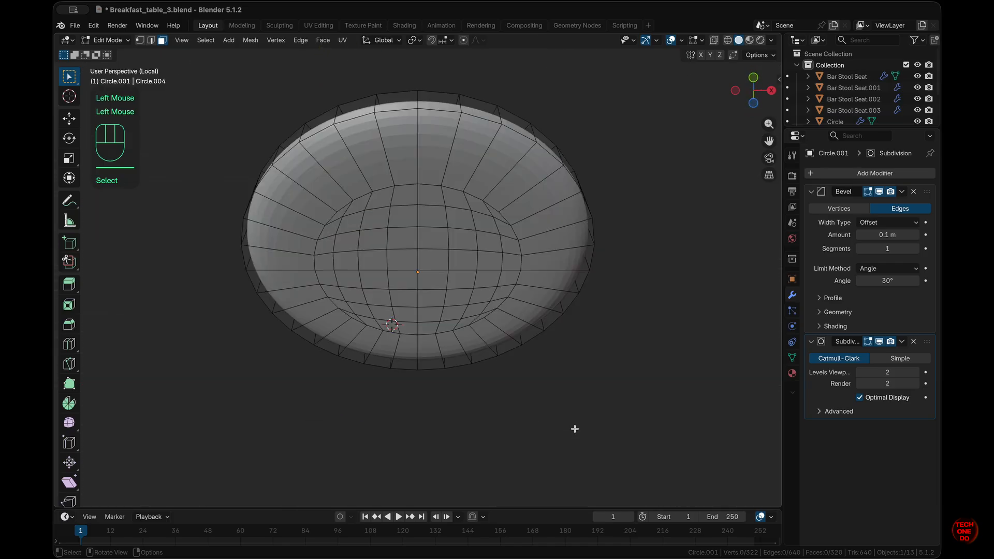
scroll(574, 428, up, 10)
super+scroll(574, 428, down, 5)
scroll(574, 429, right, 3)
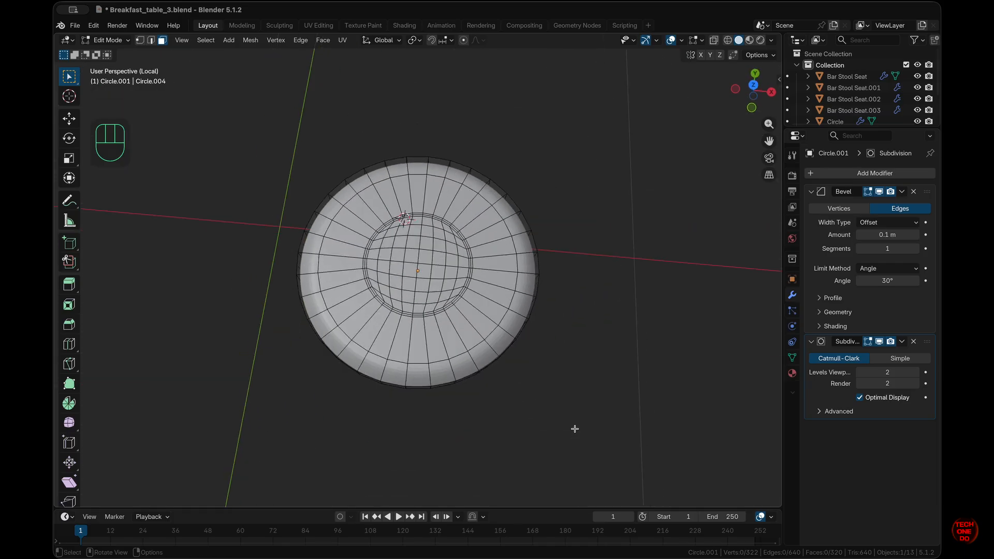
scroll(575, 428, left, 2)
key(KP_1)
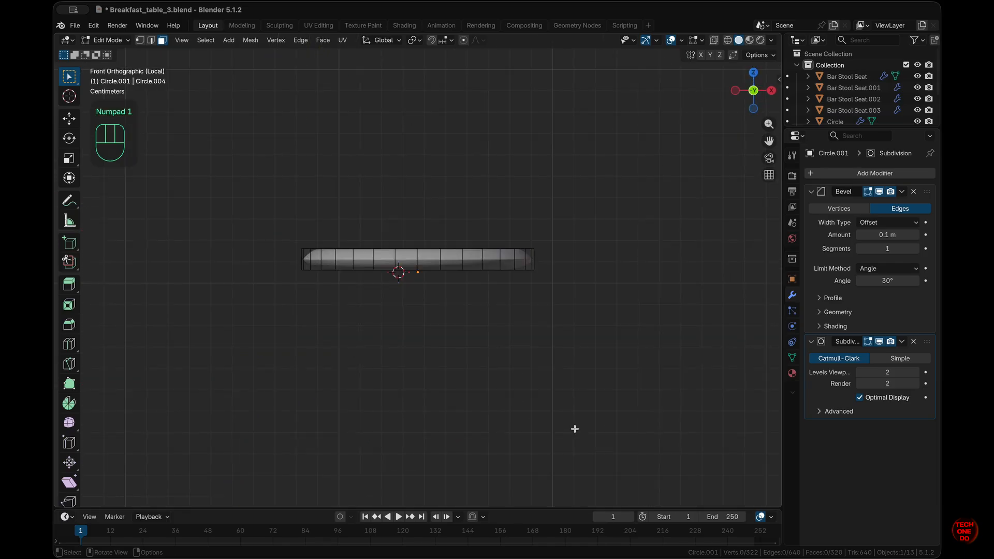
key(Tab)
super+scroll(574, 429, up, 5)
scroll(575, 428, up, 5)
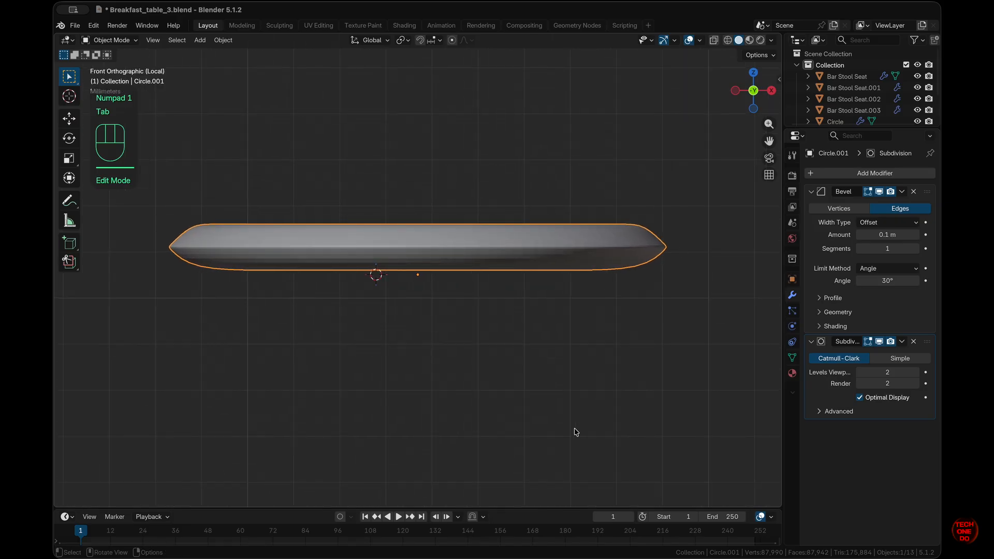
scroll(575, 431, down, 2)
right_click(559, 298)
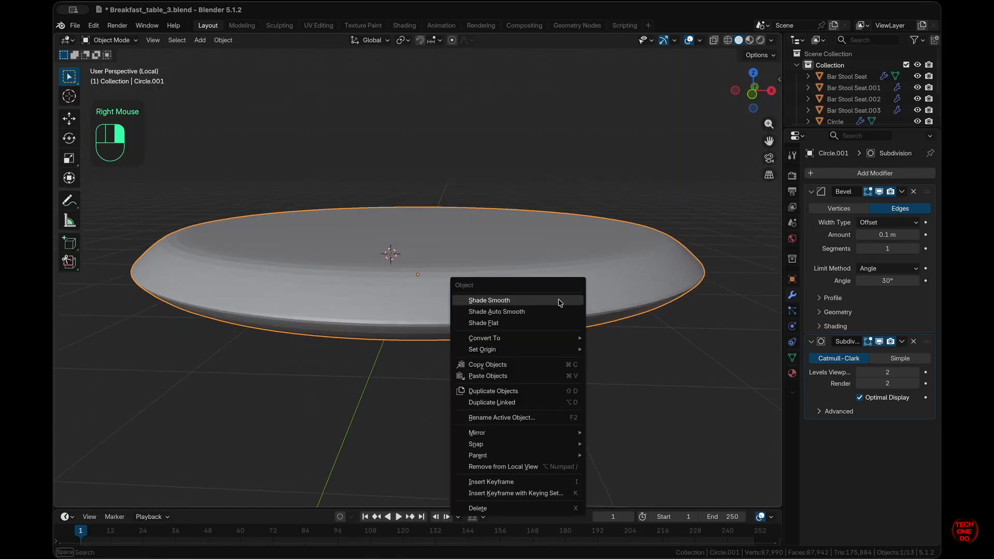
click(558, 299)
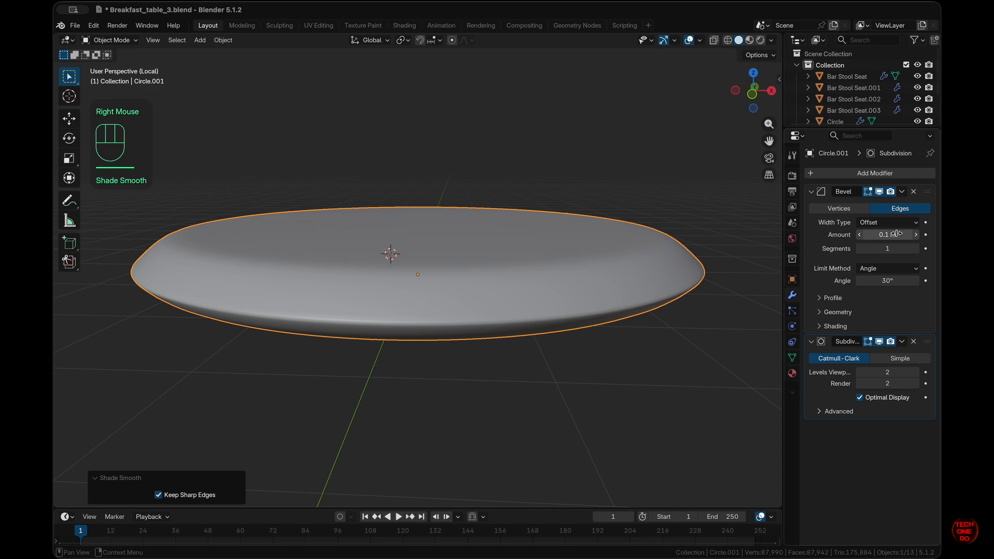
Set the disc's Bevel modifier amount to 0.06 m with 1 segment.
mouse_move(869, 235)
mouse_down()
mouse_move(849, 234)
mouse_move(882, 222)
mouse_move(869, 228)
mouse_move(880, 243)
mouse_up()
click(916, 248)
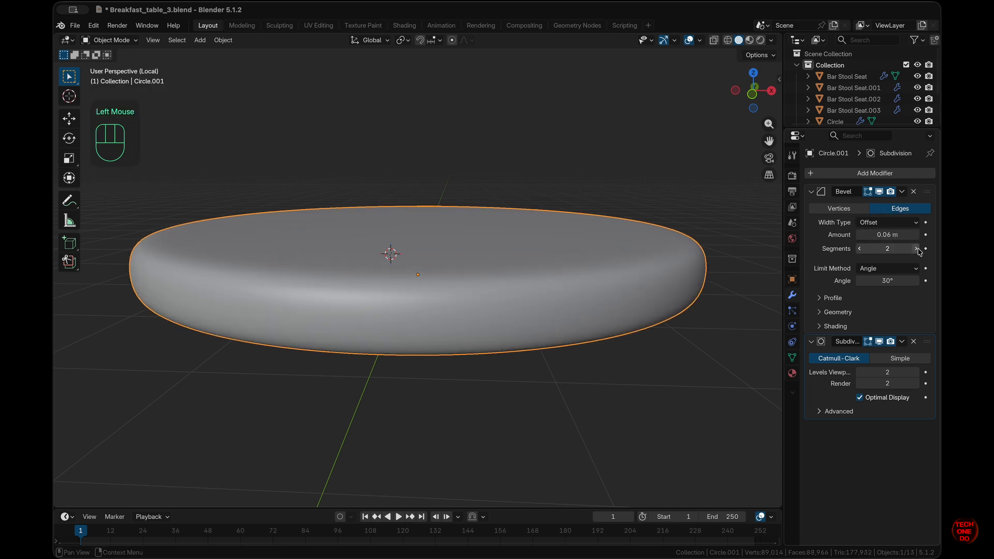
click(860, 250)
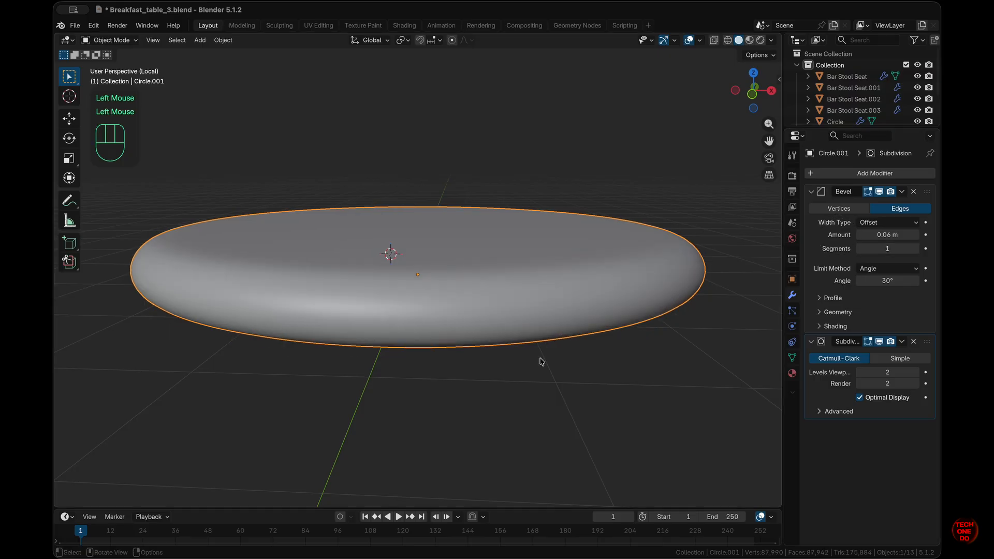
Examine the disc's rounded edge from several angles and its mesh from the front in Edit Mode.
scroll(543, 357, down, 10)
scroll(542, 356, up, 5)
scroll(541, 357, up, 3)
super+scroll(541, 356, down, 5)
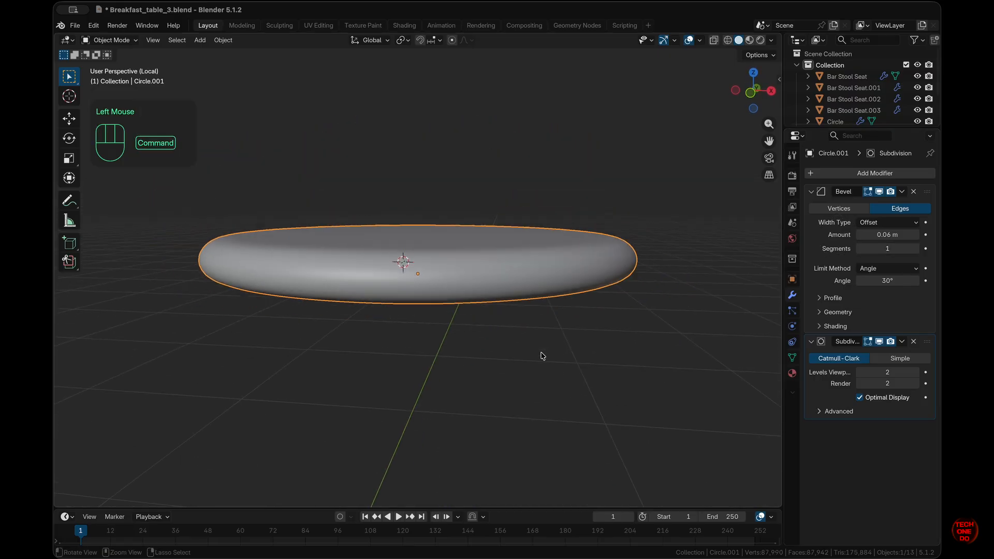
scroll(541, 356, up, 10)
scroll(541, 353, down, 8)
key(Tab)
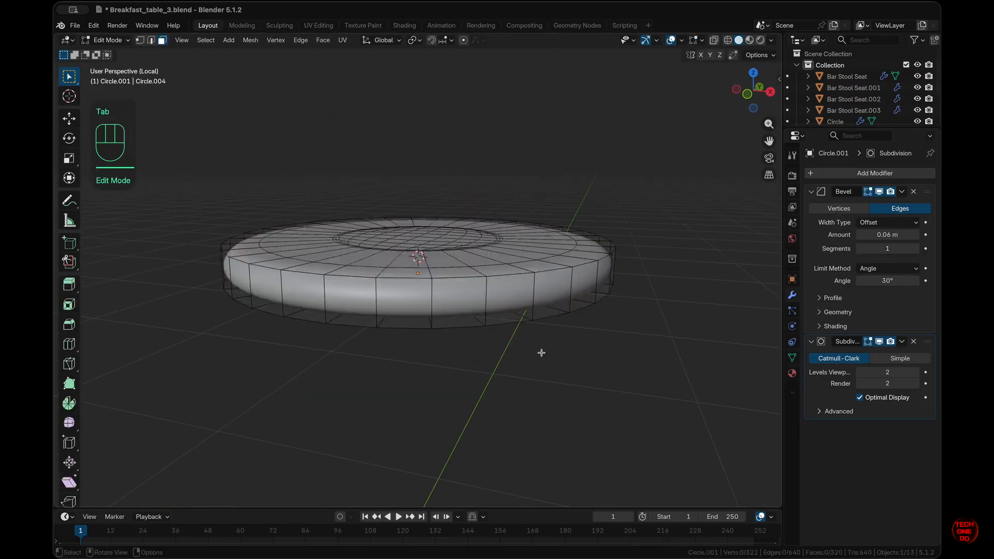
key(KP_1)
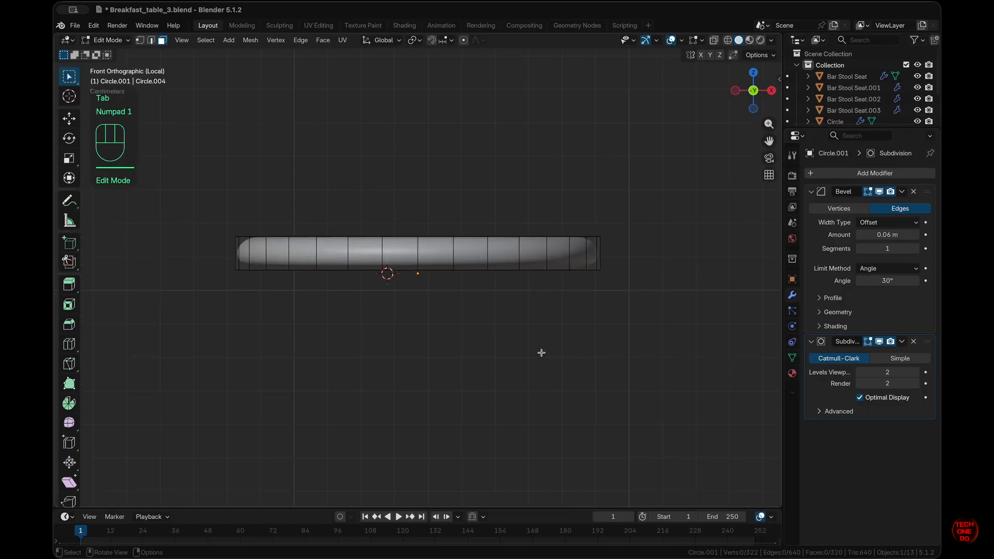
Leave local view to check the disc's height and placement in the plate from the front, and isolate the disc again.
key(KP_Divide)
key(Tab)
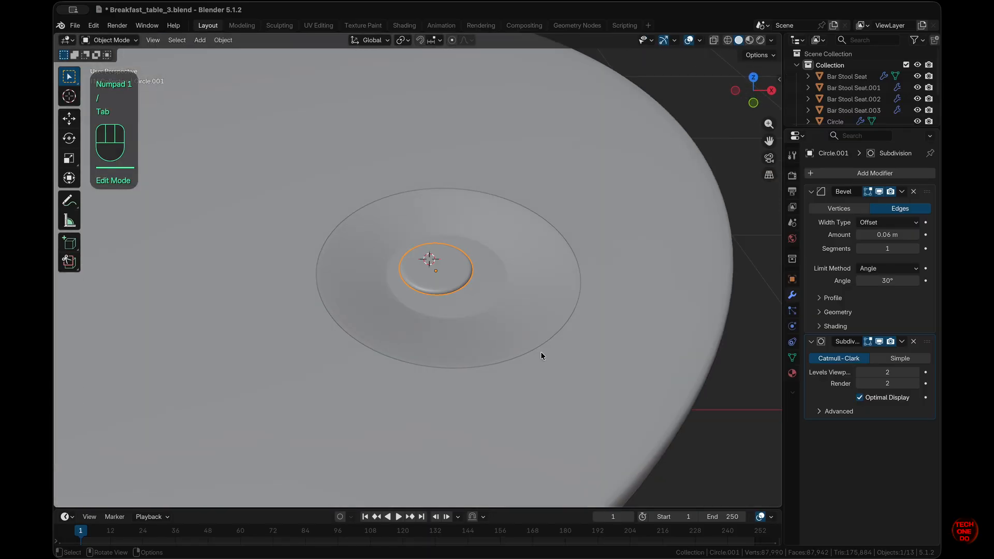
scroll(541, 352, down, 5)
super+scroll(540, 352, up, 8)
scroll(542, 352, down, 5)
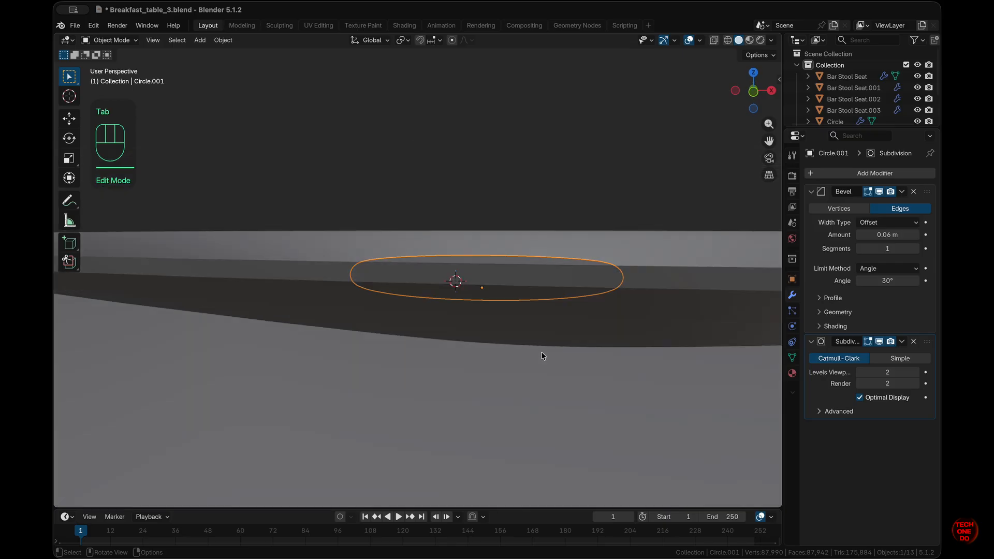
scroll(541, 352, up, 5)
key(KP_1)
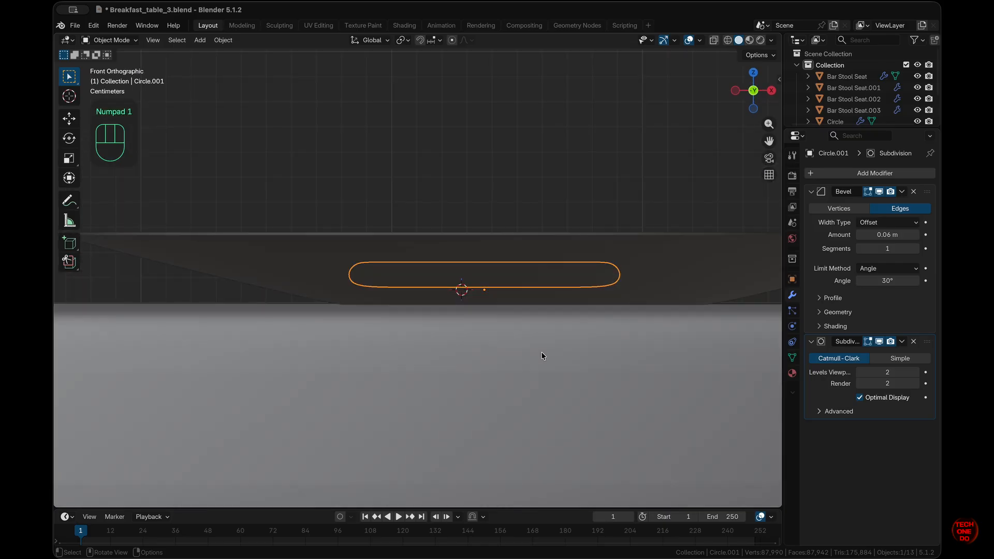
key(KP_Divide)
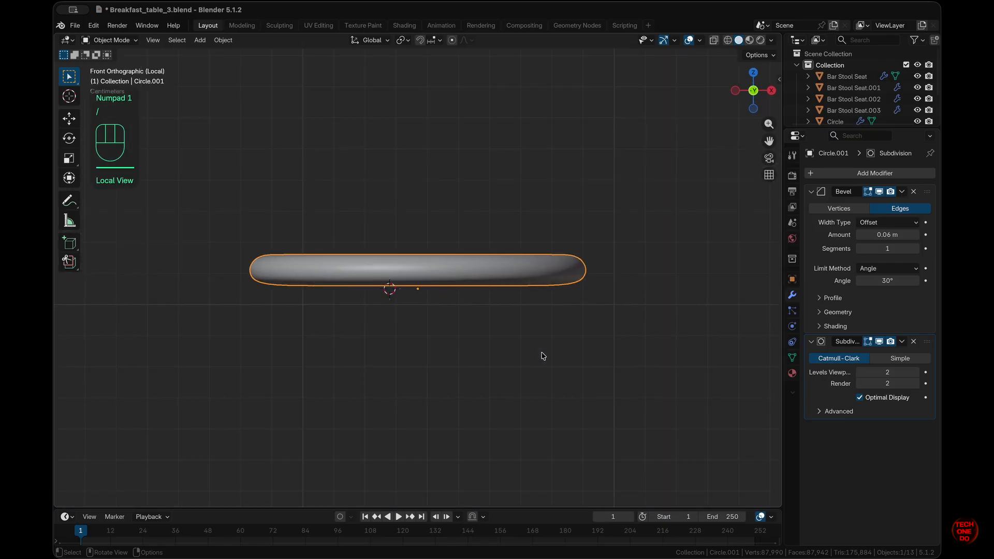
Examine the disc's mesh in Edit Mode from below, the side, above and the front, with its four central top faces selected.
key(Tab)
scroll(510, 277, up, 10)
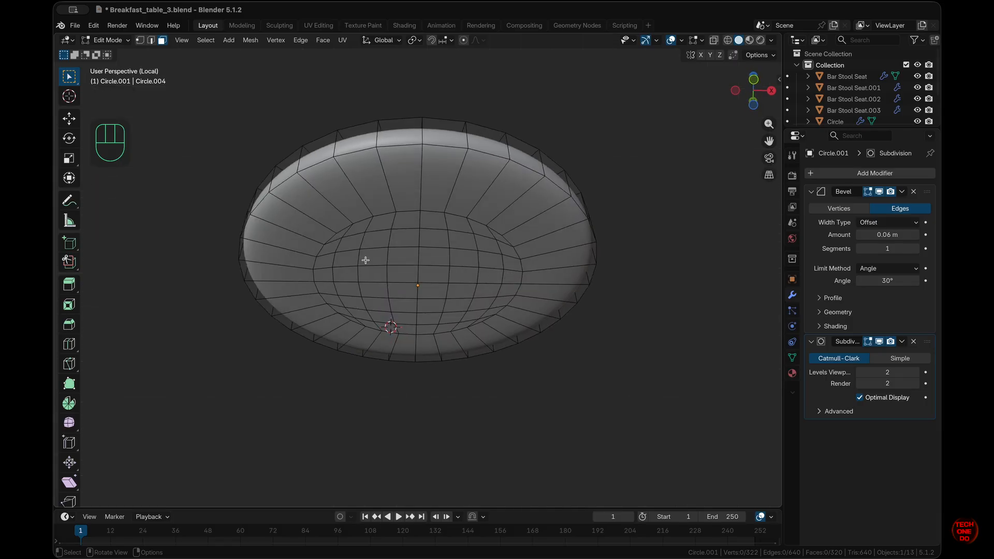
scroll(394, 260, down, 5)
drag(406, 259, 429, 280)
scroll(429, 280, up, 10)
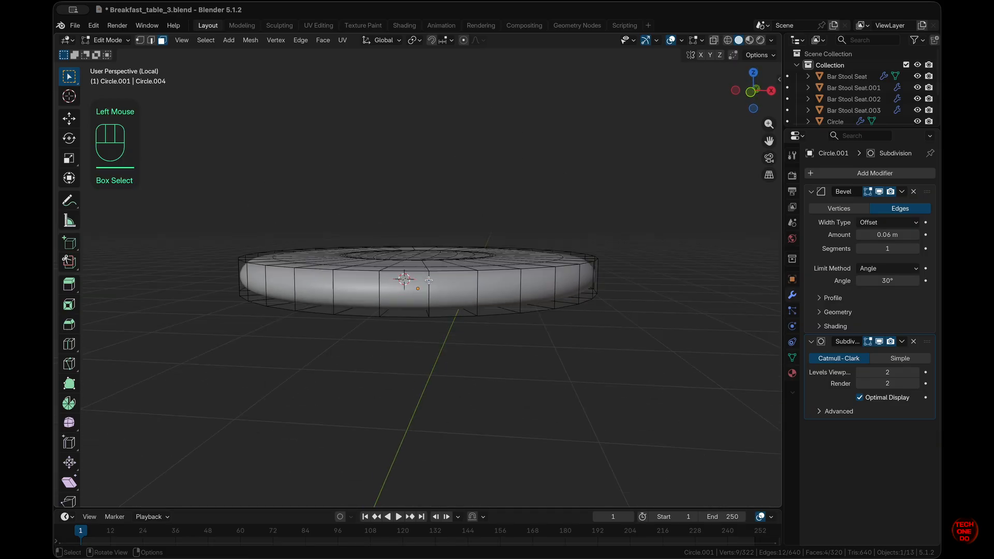
scroll(428, 280, up, 2)
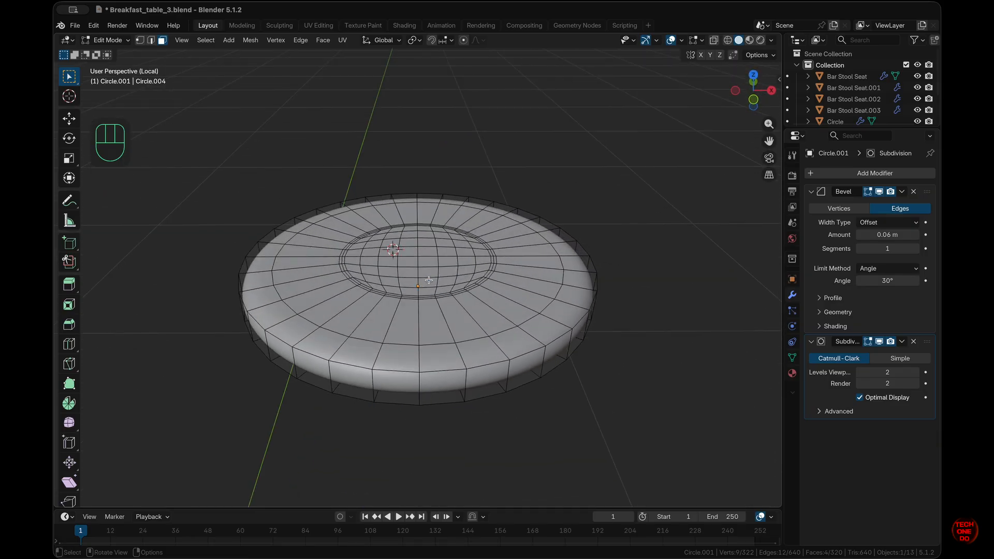
key(KP_7)
super+scroll(428, 280, down, 5)
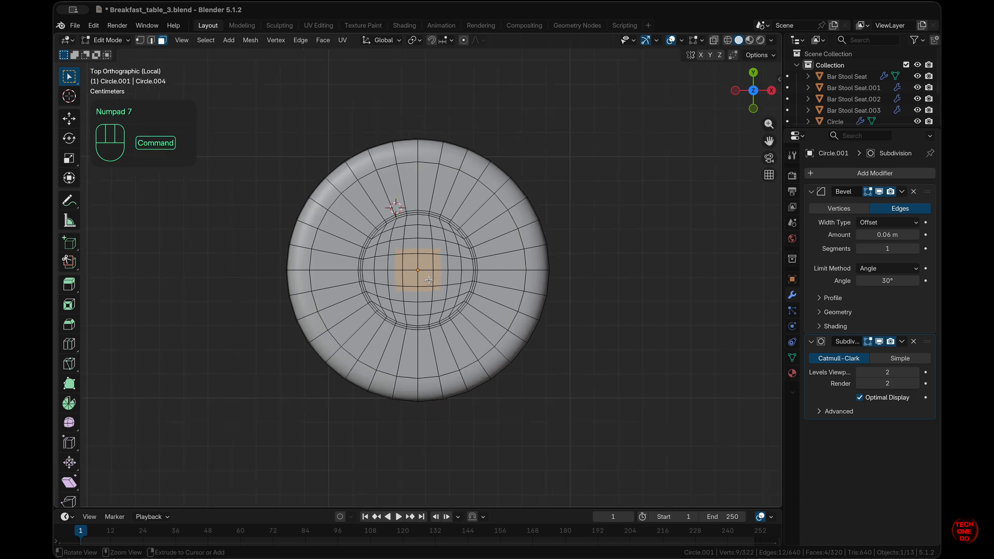
key(KP_1)
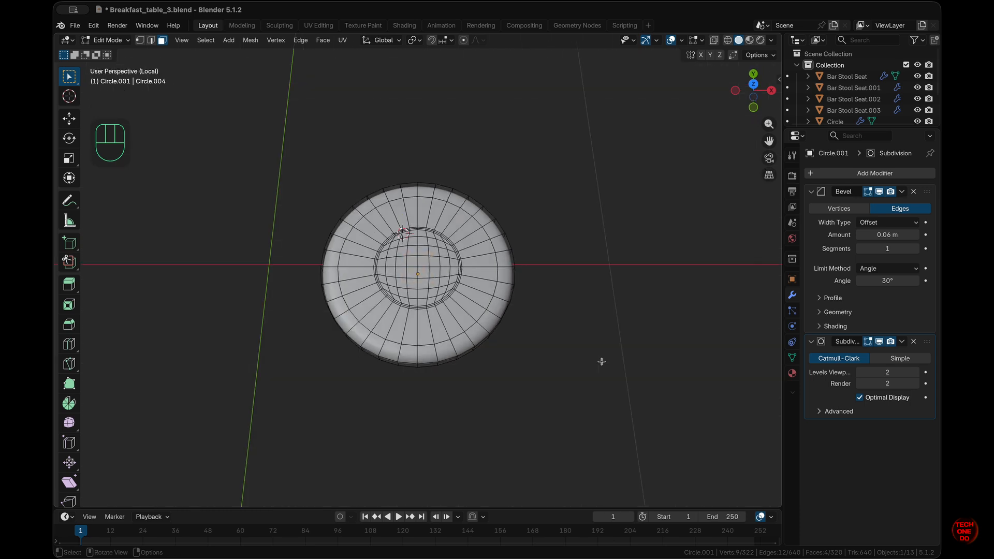
Scale the entire disc mesh down along Z to make it thinner, deselect it and leave local view.
key(a)
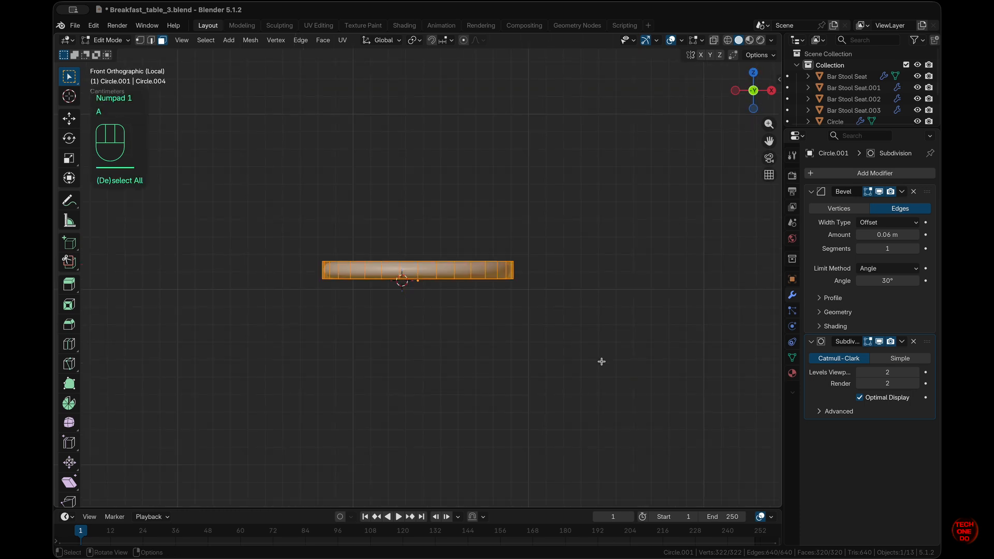
key(s)
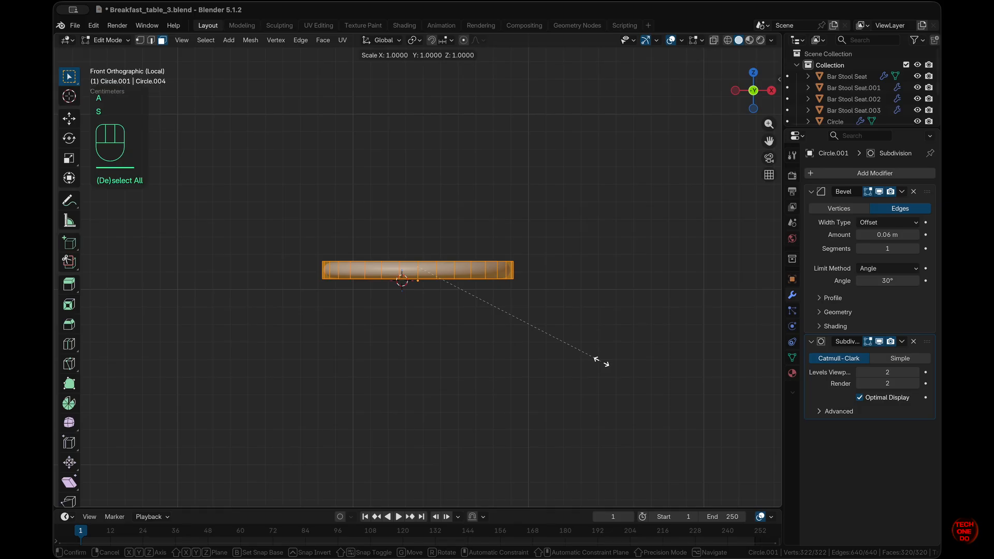
key(z)
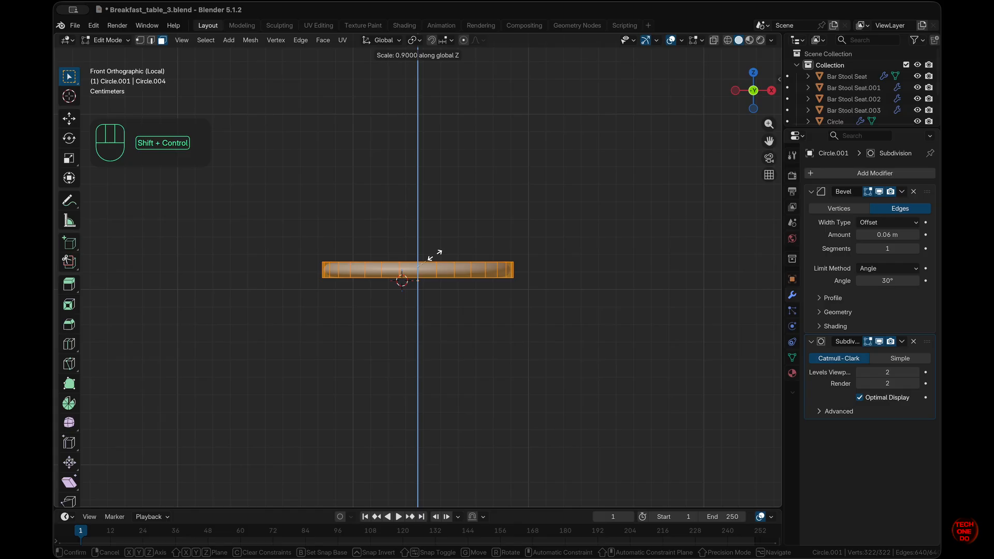
ctrl+shift+click(435, 258)
click(159, 457)
click(158, 457)
click(158, 457)
drag(193, 457, 207, 430)
click(594, 382)
key(KP_1)
key(slash)
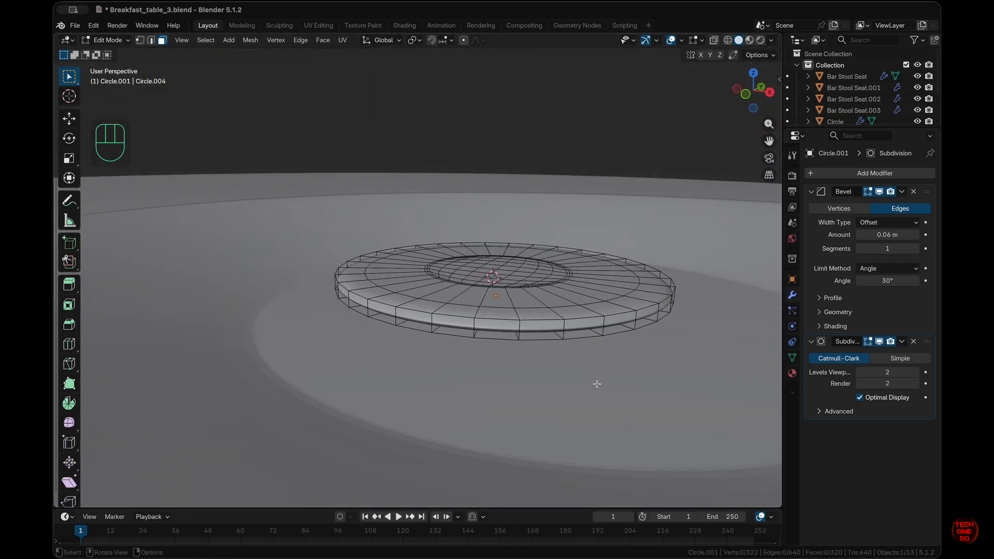
Return to Object Mode, set the disc's Bevel modifier amount to 0.03 m, and check the edge against the plate.
key(Tab)
scroll(596, 383, down, 5)
scroll(596, 383, up, 5)
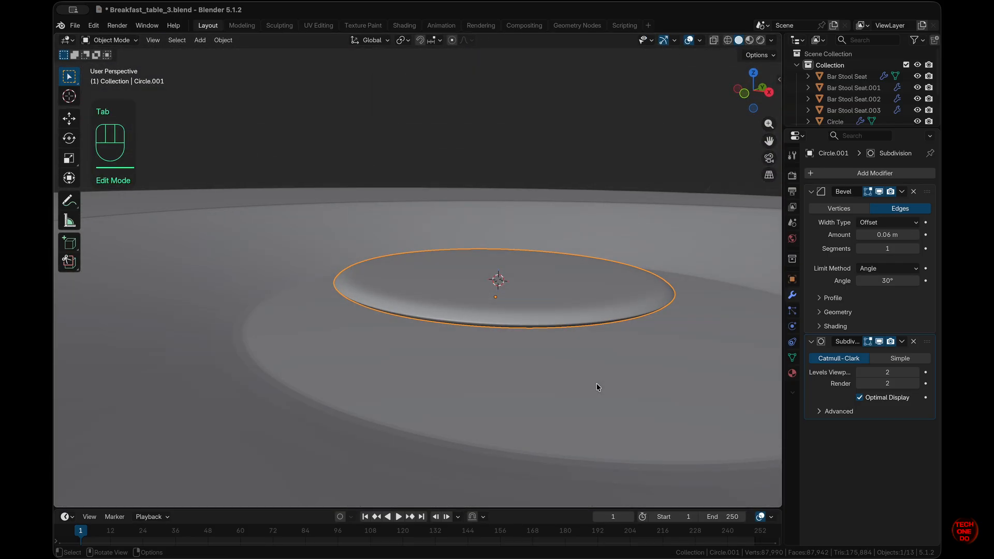
click(859, 236)
click(860, 236)
click(860, 235)
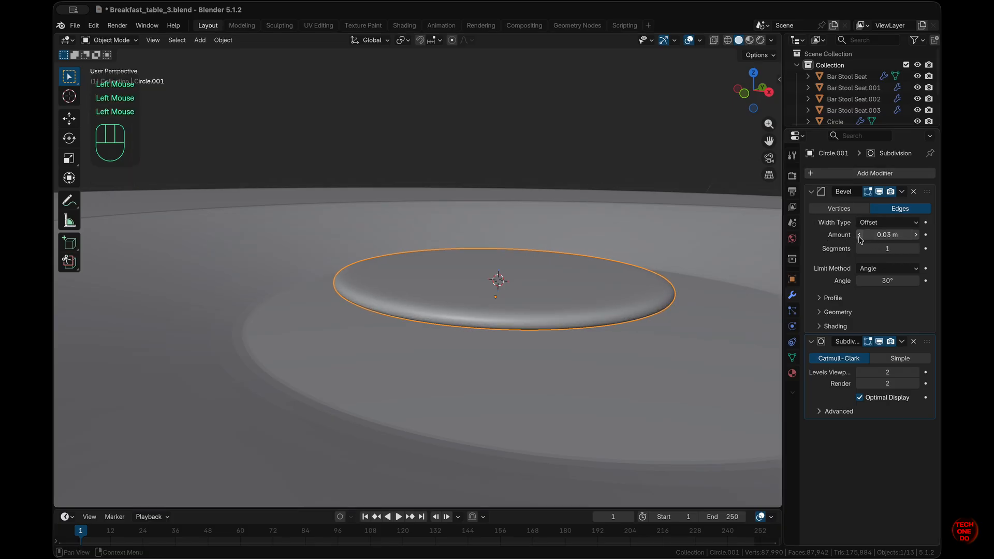
scroll(627, 278, down, 3)
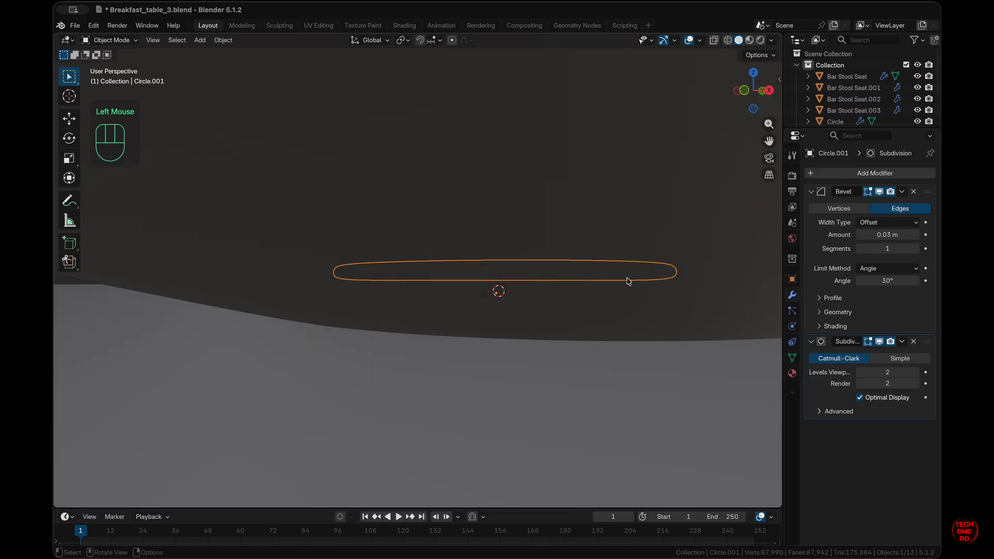
scroll(626, 278, up, 4)
scroll(626, 277, down, 3)
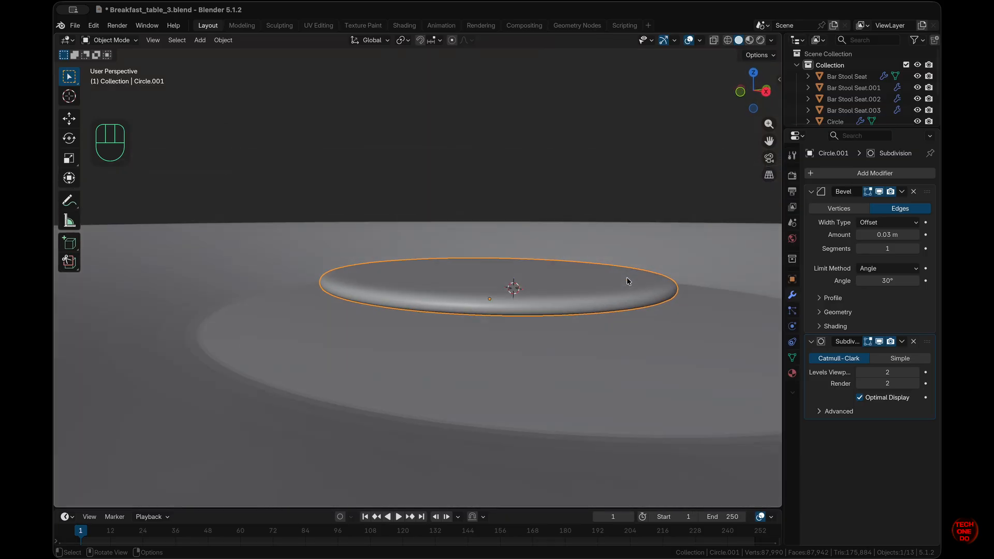
In the front view with X-ray on, move the disc down about 0.0038 m along Z to rest on the plate's inner floor.
key(KP_1)
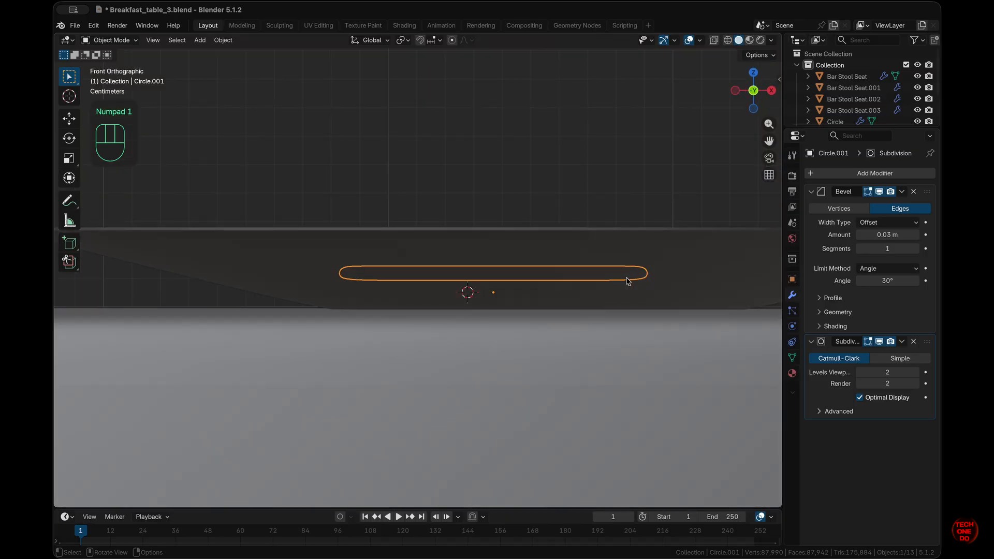
key(alt+z)
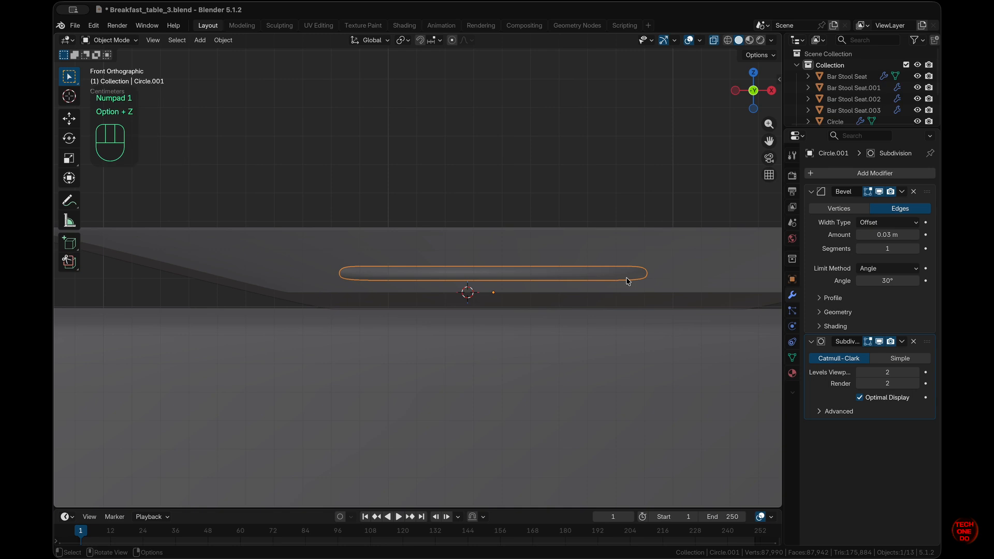
key(g)
key(z)
key(ctrl)
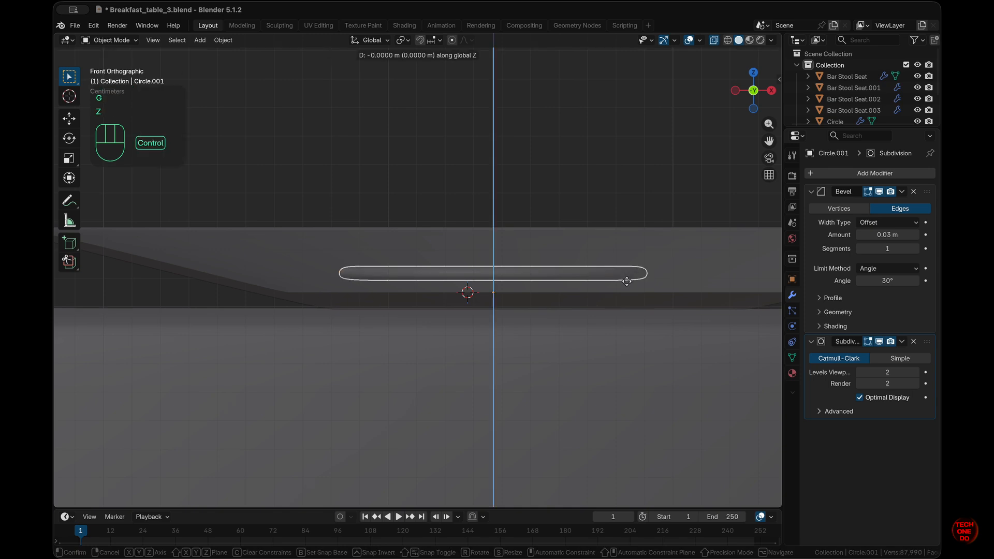
key(shift)
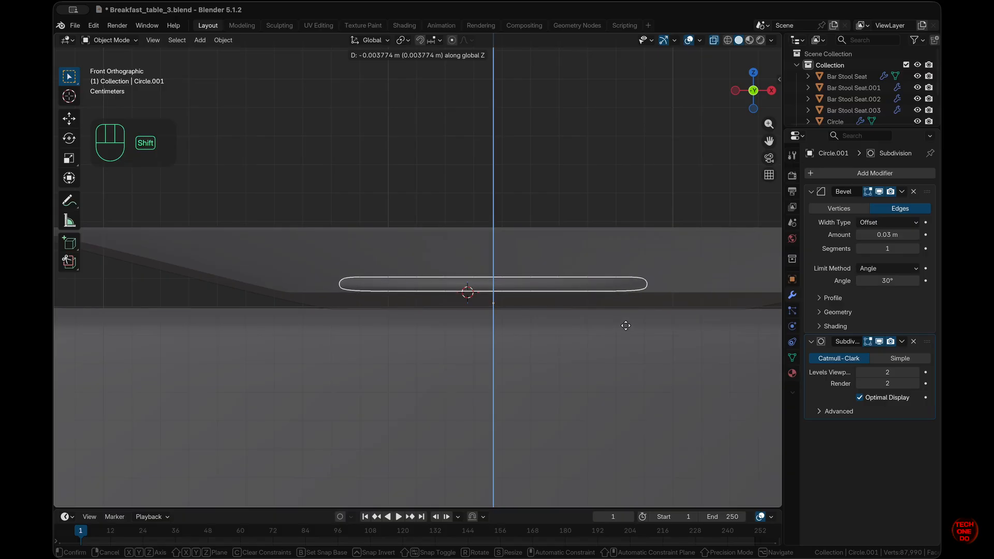
shift+click(625, 325)
Select the disc, isolate it in local view and enter Edit Mode facing its top side.
click(625, 325)
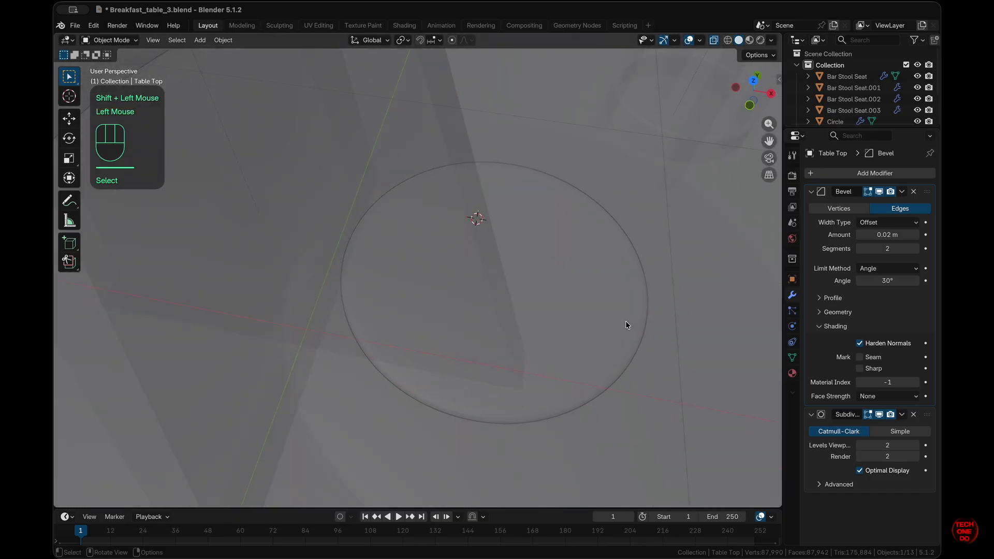
key(Tab)
key(Tab)
click(625, 321)
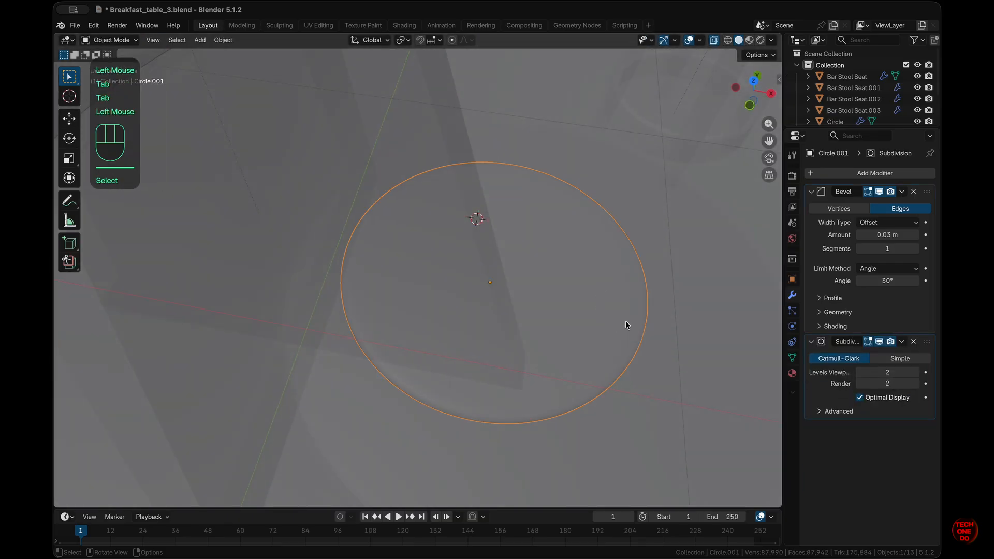
key(slash)
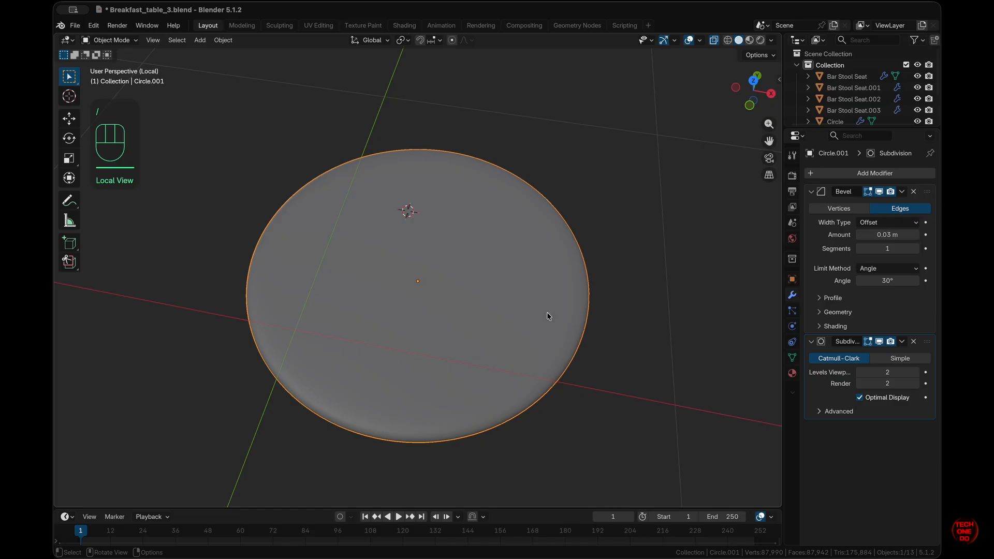
key(Tab)
middle_drag(547, 313, 563, 339)
scroll(563, 339, up, 3)
scroll(563, 339, down, 3)
Select the four central top faces and grow the selection to the whole circular centre patch, including its narrow surrounding ring.
click(409, 257)
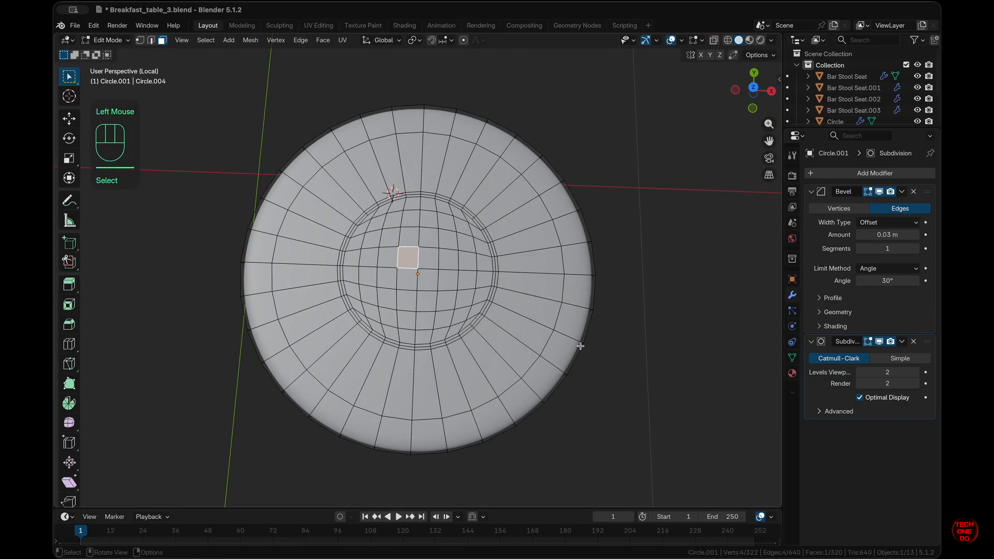
click(652, 279)
drag(402, 256, 431, 287)
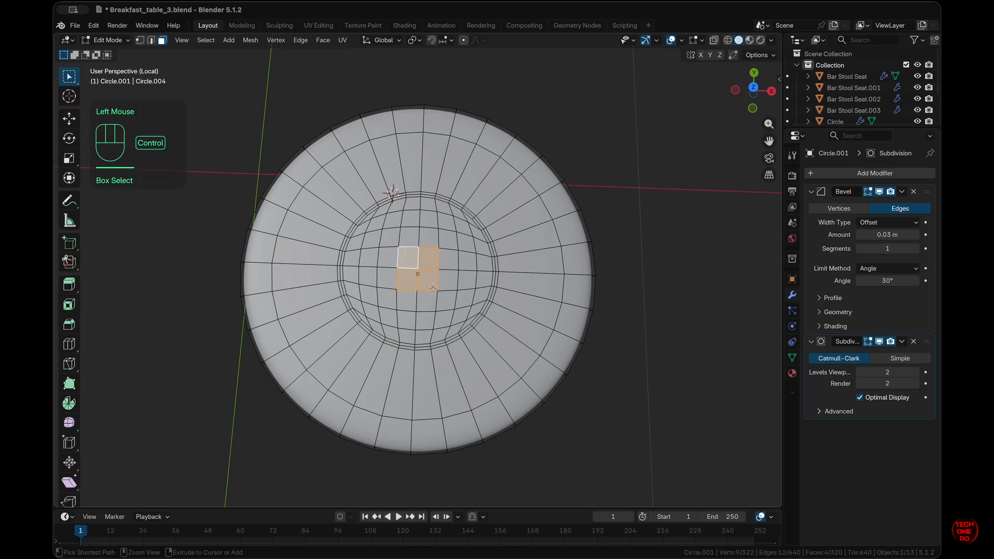
key(ctrl+KP_Add)
key(ctrl+KP_Add)
key(ctrl+KP_Add)
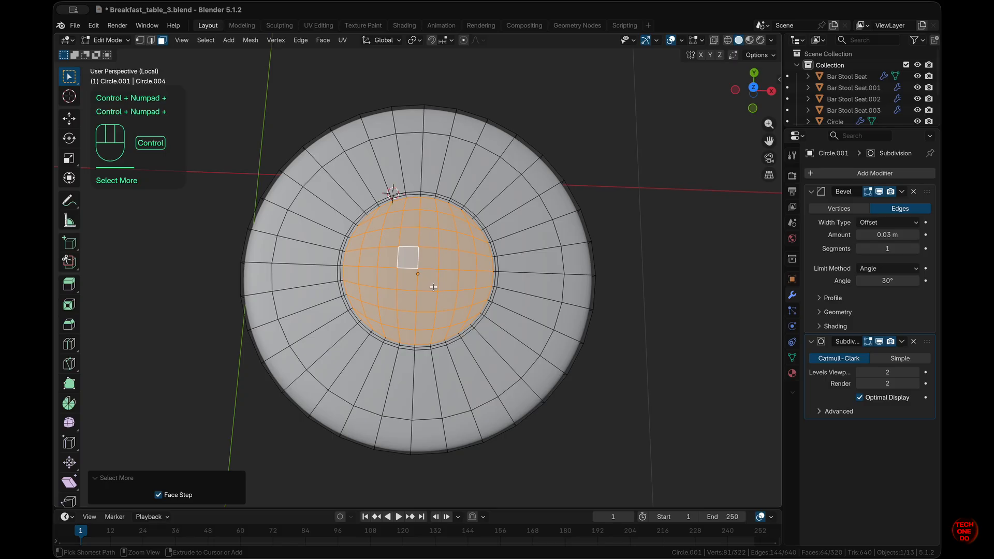
key(ctrl+KP_Add)
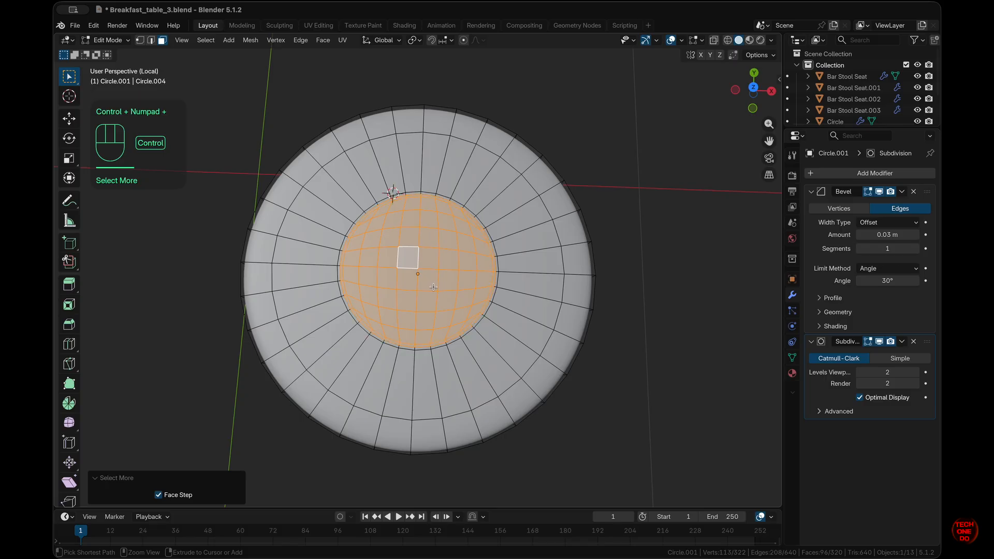
key(ctrl+KP_Subtract)
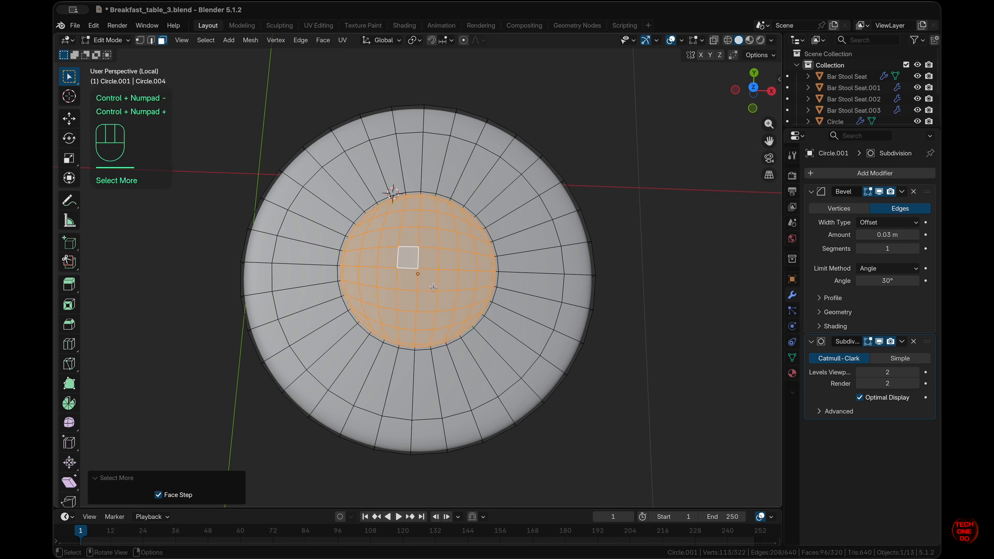
scroll(533, 298, up, 3)
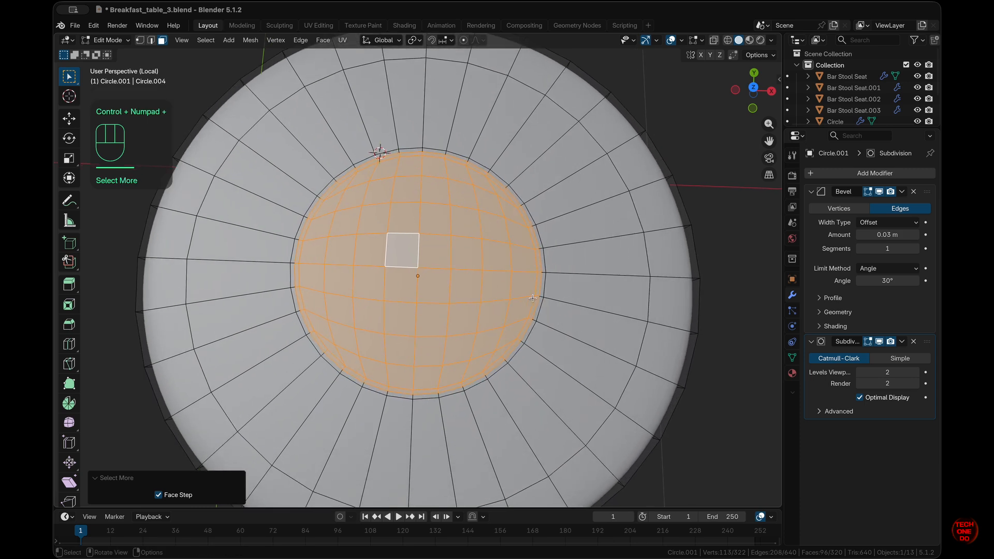
middle_drag(533, 299, 533, 298)
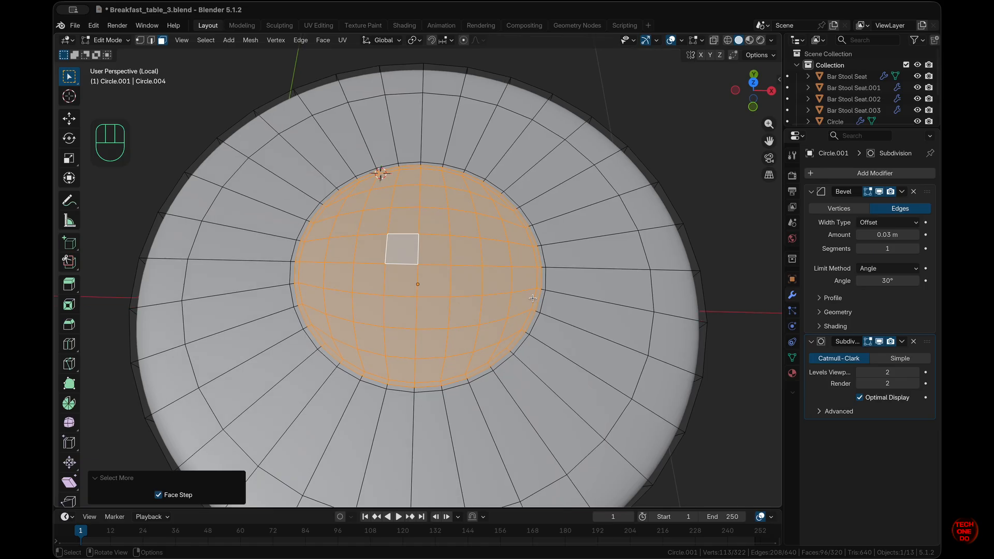
Switch the viewport to Material Preview and create a new material for the disc named "Egg White".
click(793, 375)
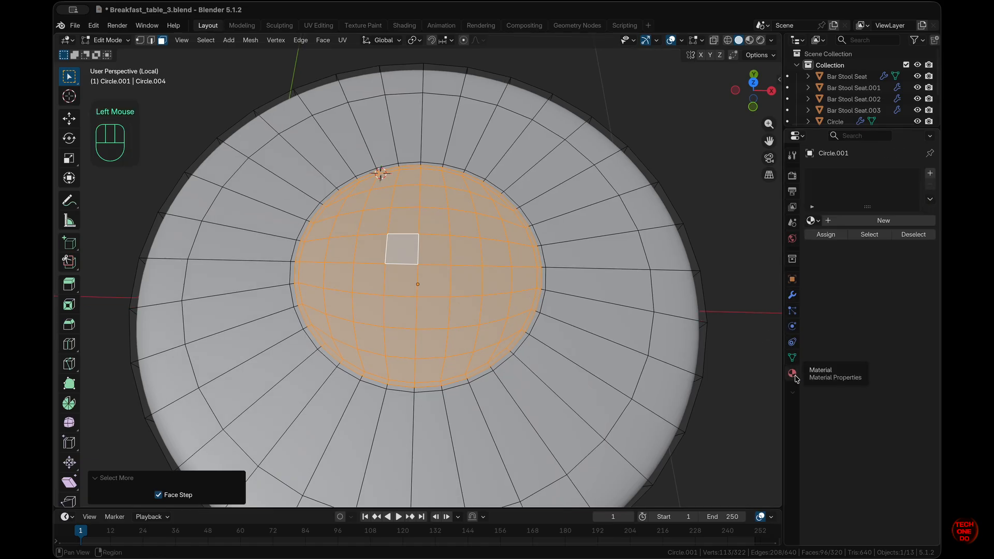
click(752, 45)
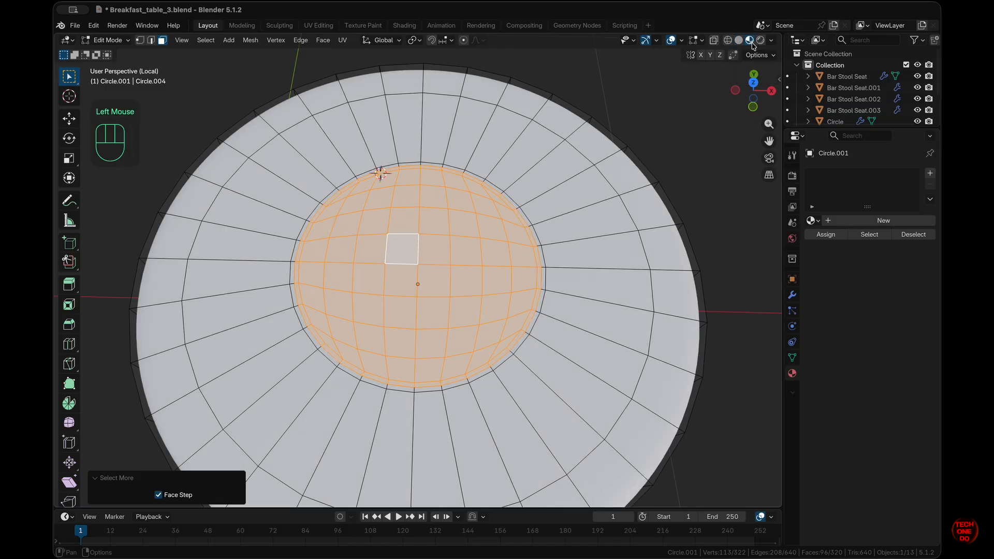
click(890, 223)
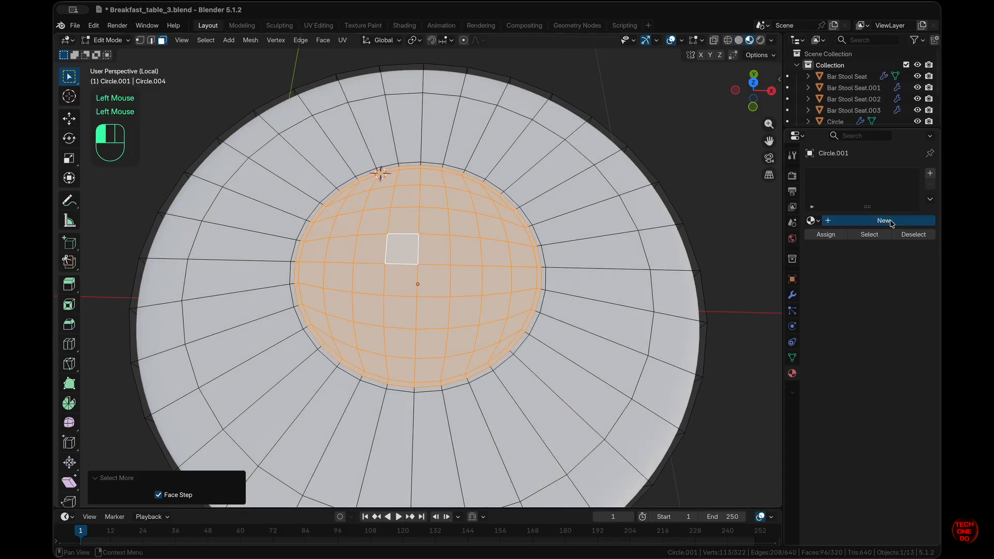
middle_drag(504, 298, 443, 295)
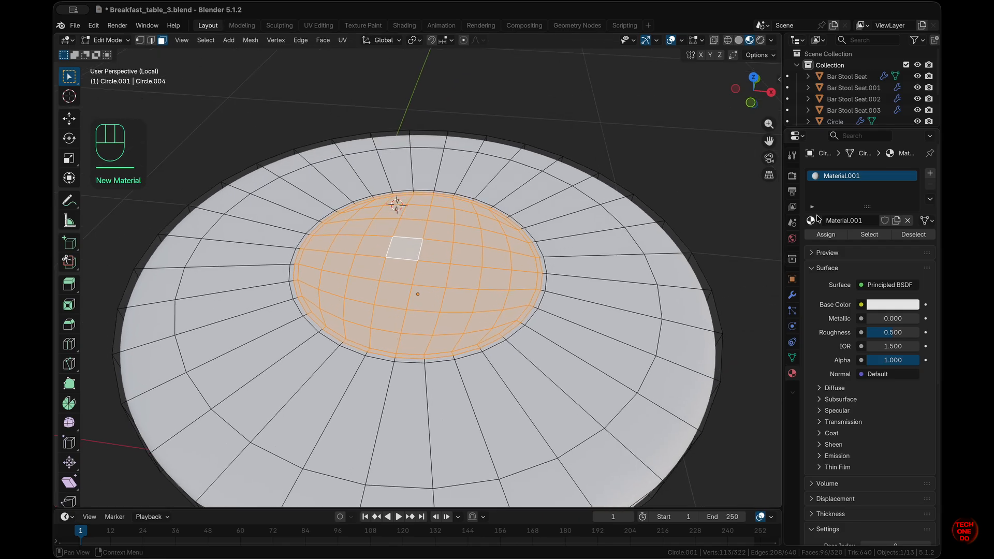
click(854, 221)
text(Egg White)
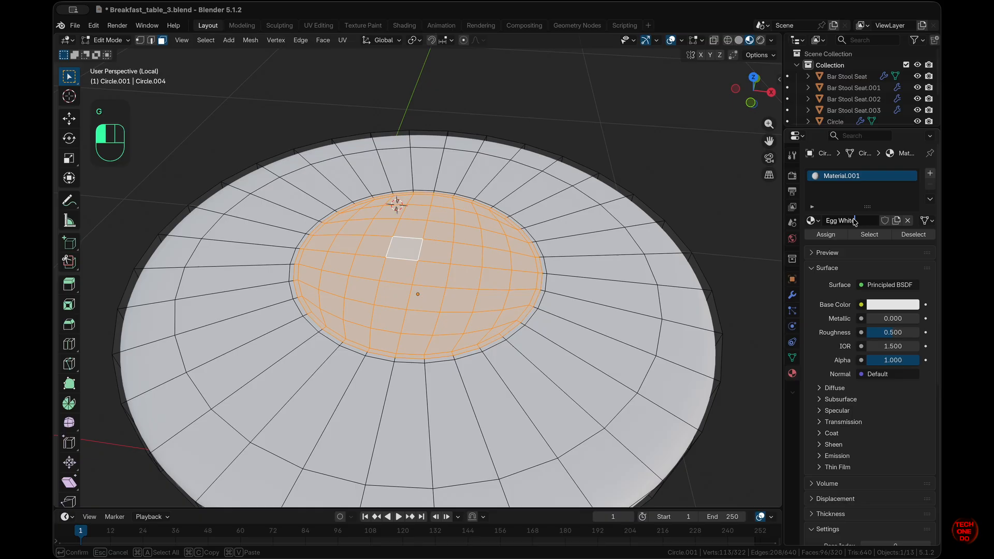
key(Return)
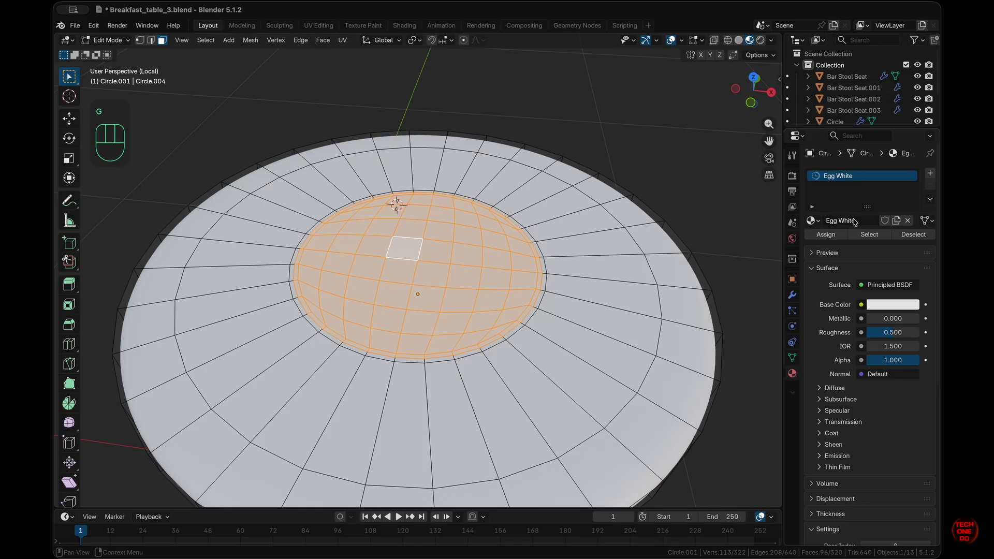
Add a second material slot to the disc with a new material named "Egg Yolk".
click(930, 174)
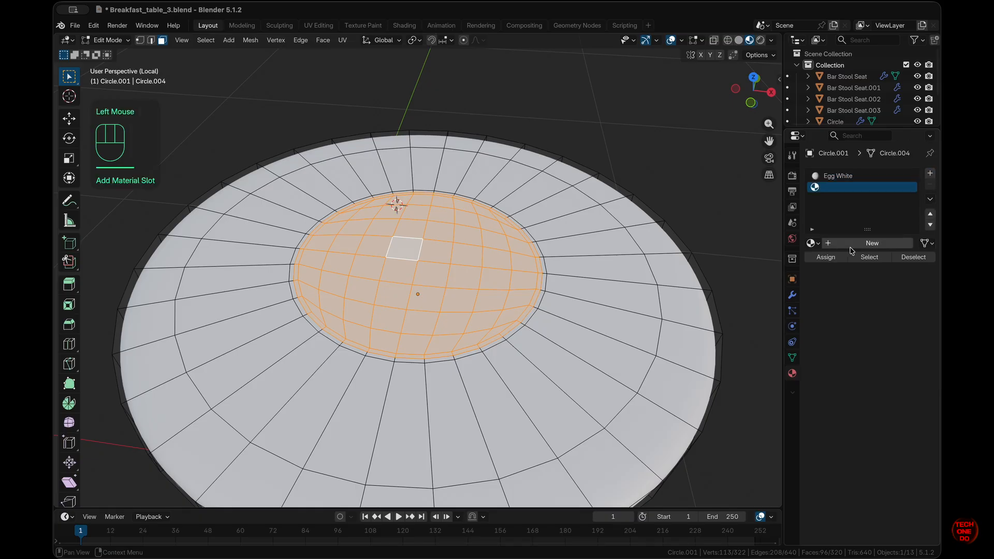
click(872, 243)
click(855, 245)
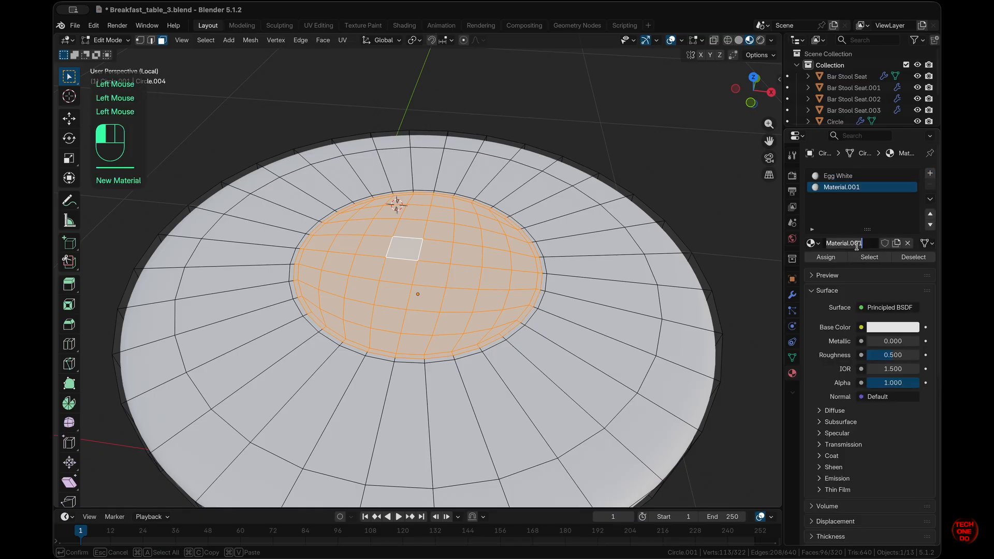
text(Egg Y)
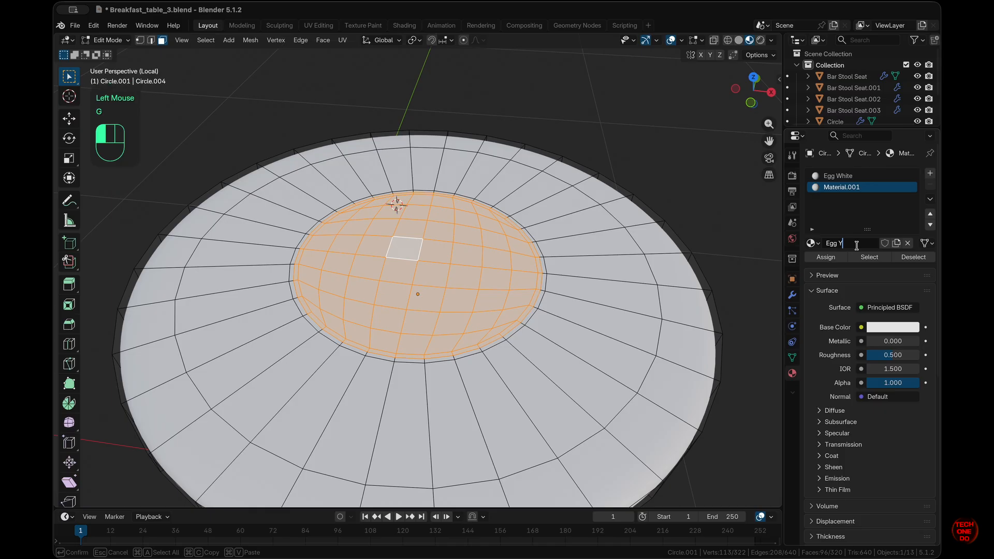
text(olk)
key(Return)
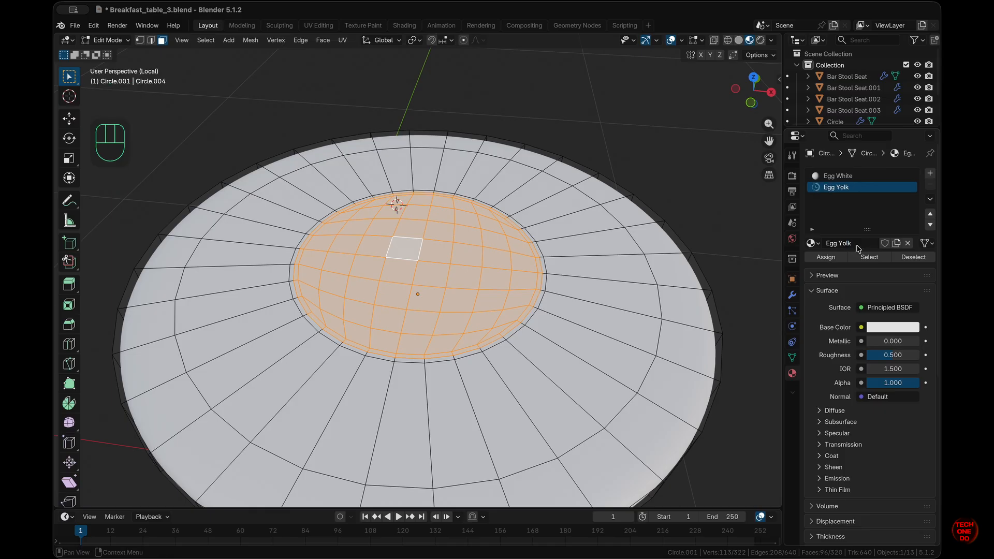
Set Egg Yolk's base colour to a yellow-orange, about #CA933B, and assign the material to the selected centre faces.
click(891, 328)
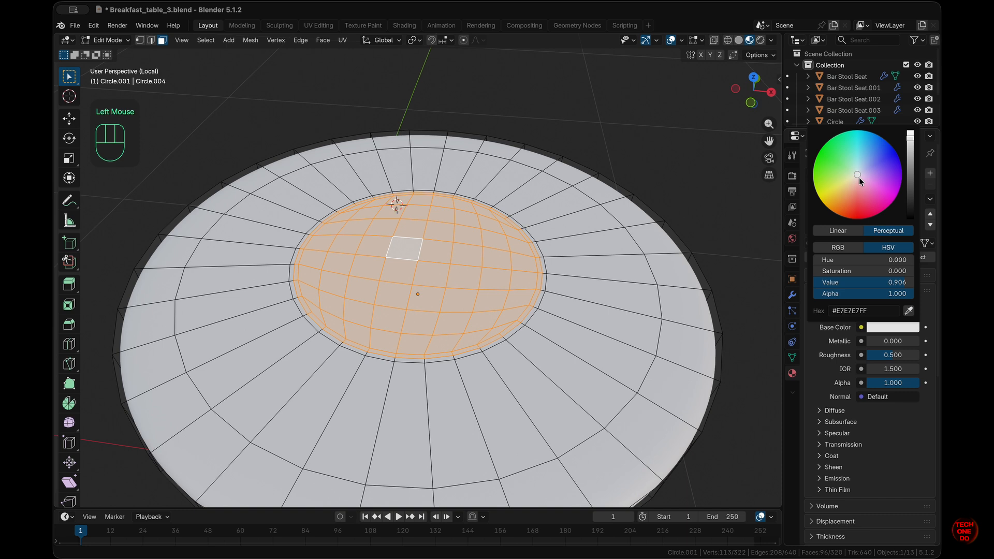
mouse_move(845, 204)
mouse_down()
mouse_move(829, 193)
mouse_move(839, 202)
mouse_up()
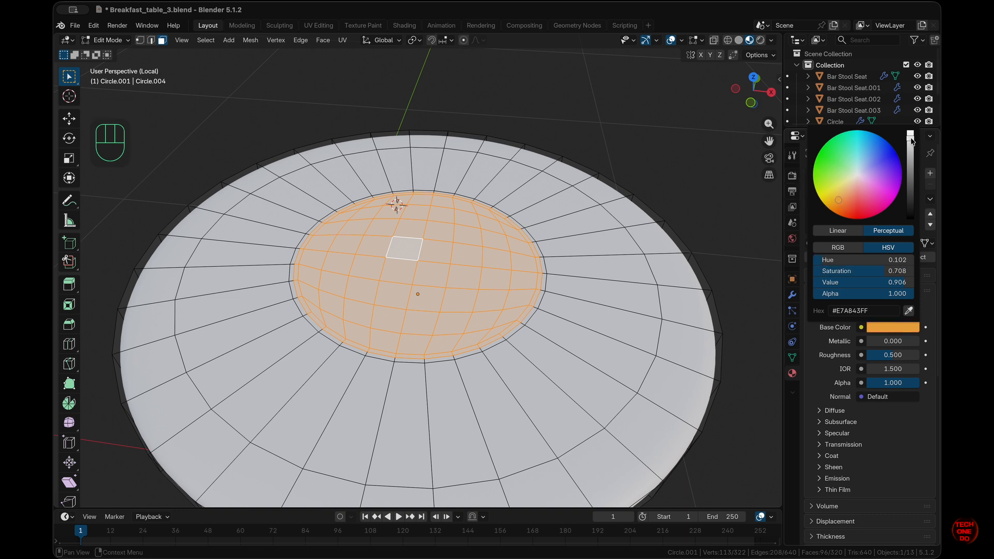
drag(912, 142, 910, 149)
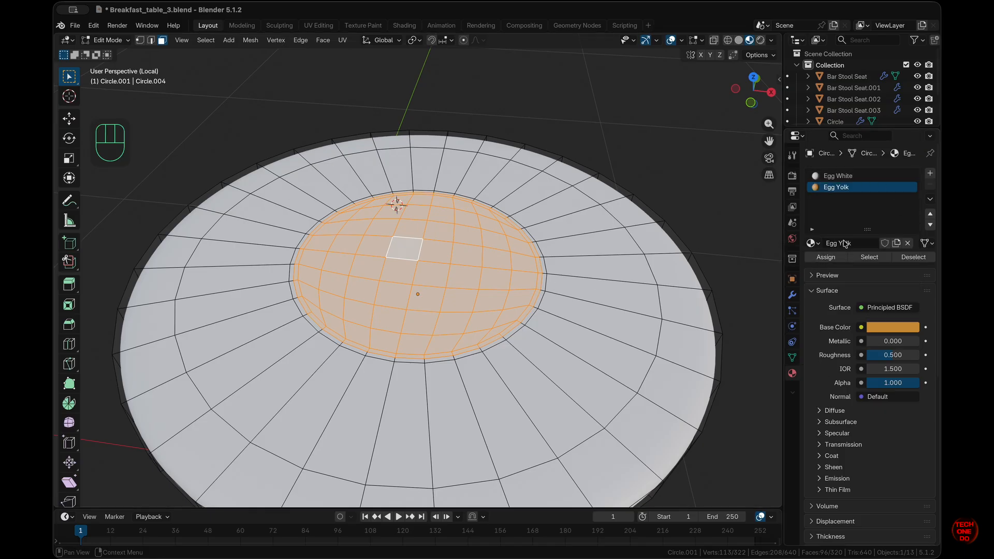
click(825, 258)
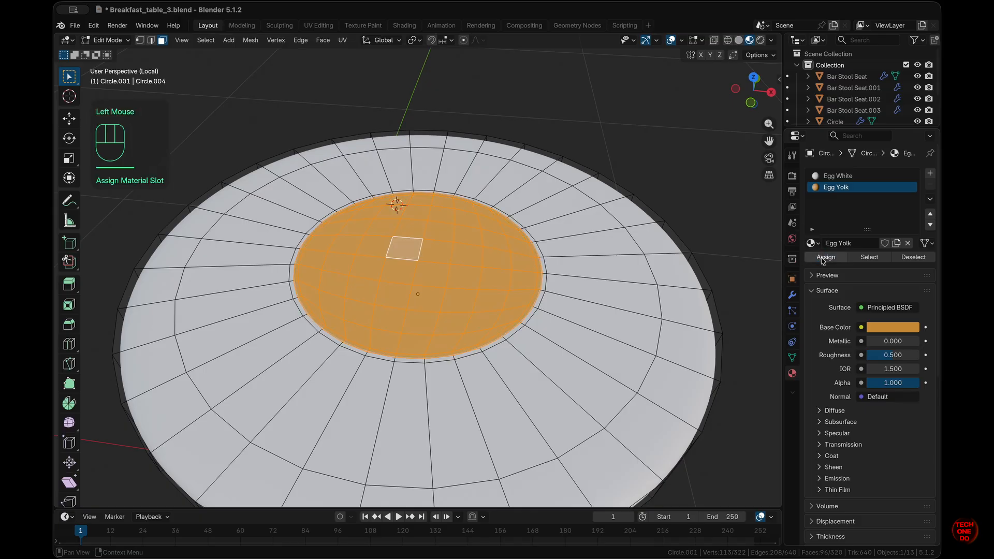
Clear the selection, reselect the four central top faces and grow the selection over the whole yolk patch including its narrow ring.
scroll(508, 297, up, 5)
scroll(508, 297, down, 5)
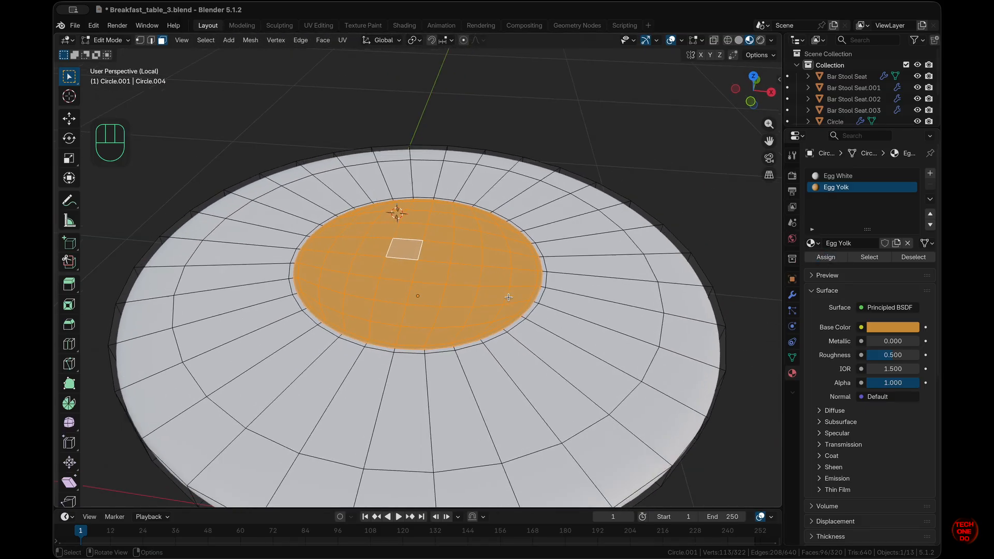
scroll(509, 297, up, 5)
scroll(508, 297, down, 6)
scroll(508, 297, up, 2)
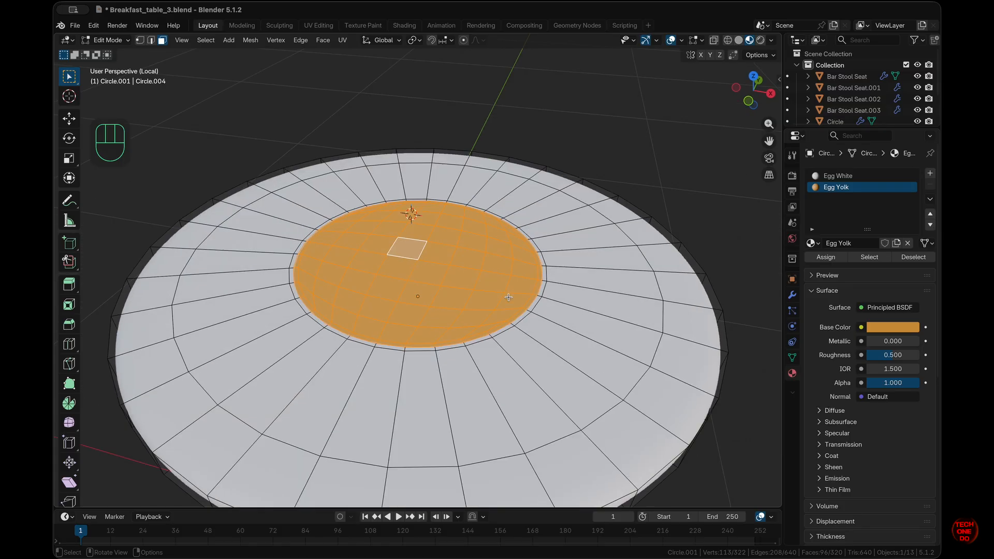
scroll(509, 297, up, 2)
click(755, 261)
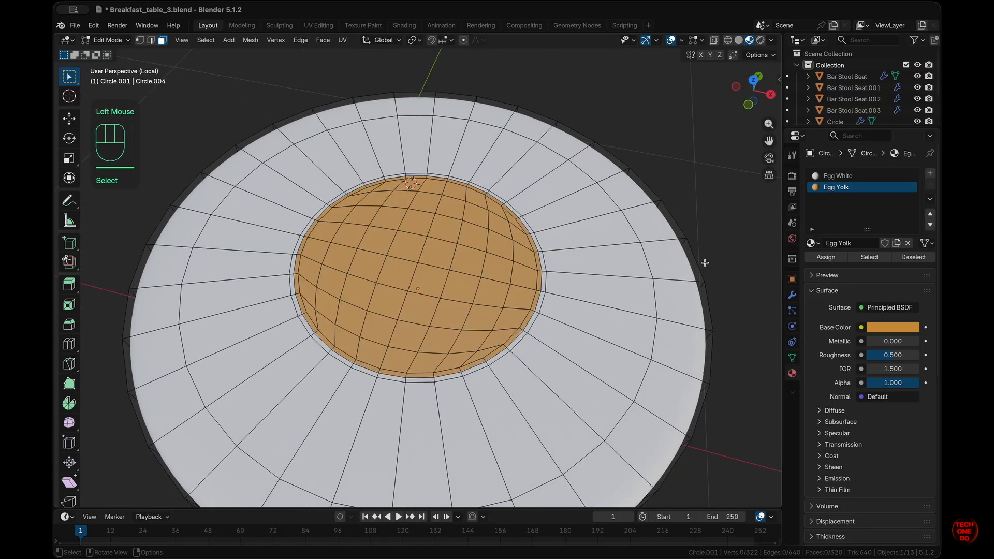
drag(411, 249, 424, 278)
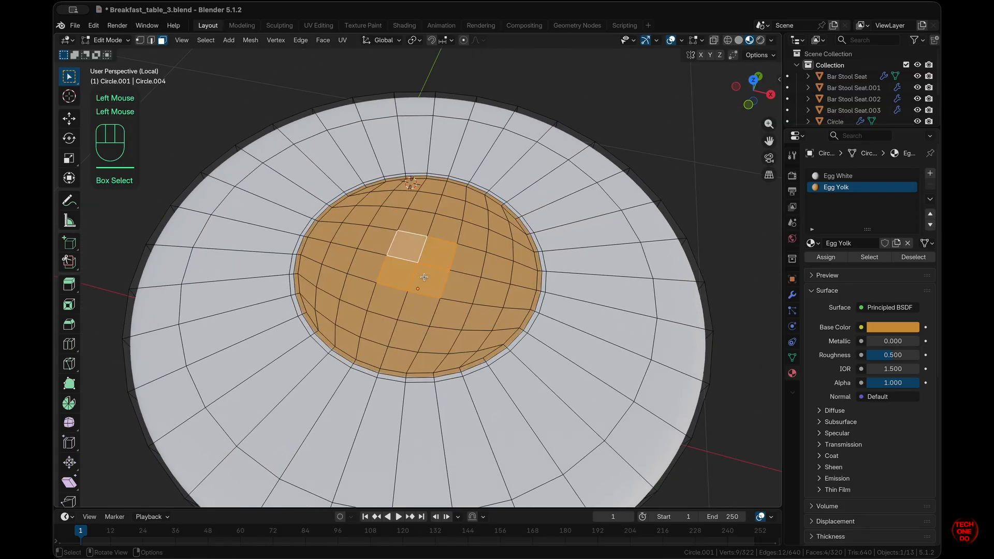
key(ctrl+KP_Add)
key(ctrl+KP_Add)
key(ctrl+KP_Add)
key(ctrl+KP_Add)
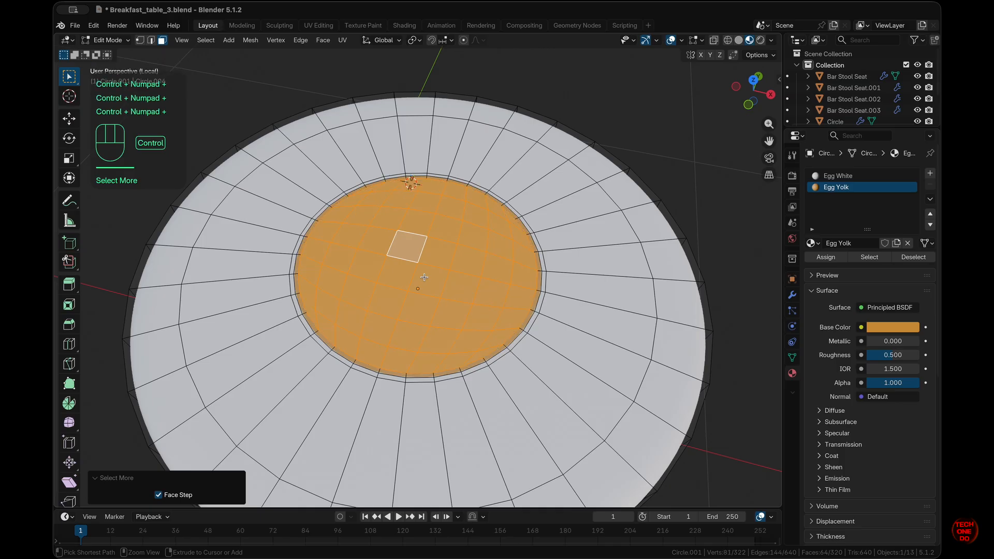
Assign the selected yolk faces to a new vertex group named "Egg Yolk".
scroll(498, 292, left, 5)
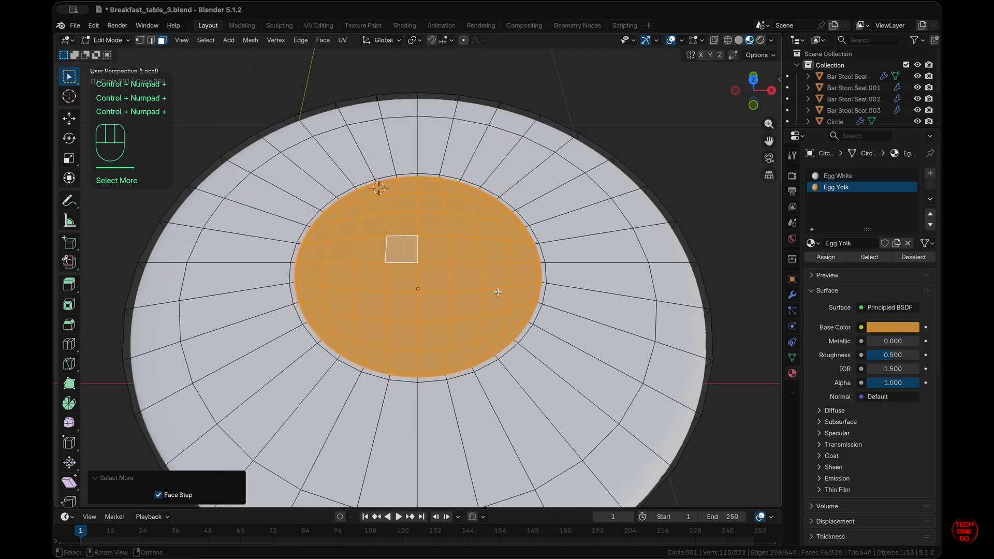
scroll(497, 292, up, 3)
scroll(498, 291, down, 5)
scroll(472, 278, left, 3)
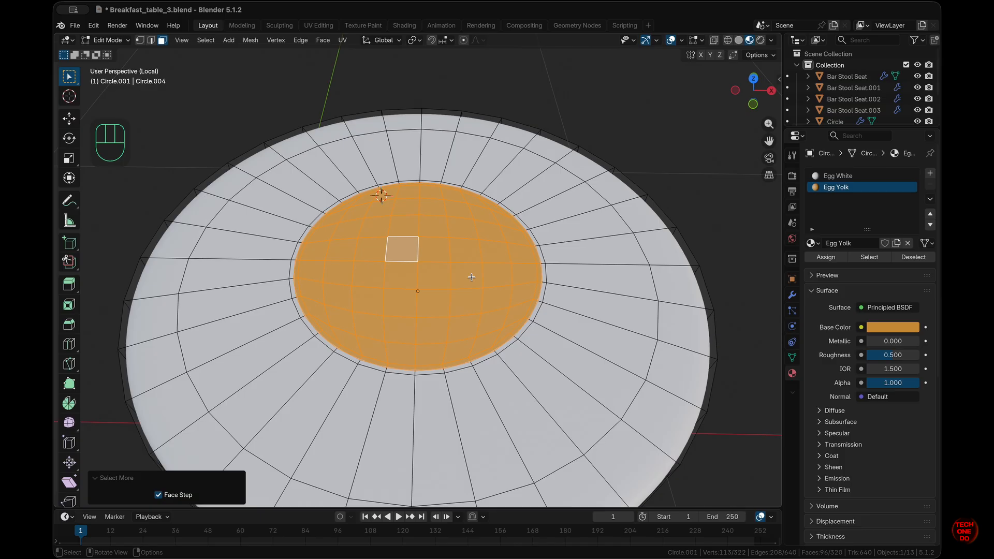
key(ctrl+g)
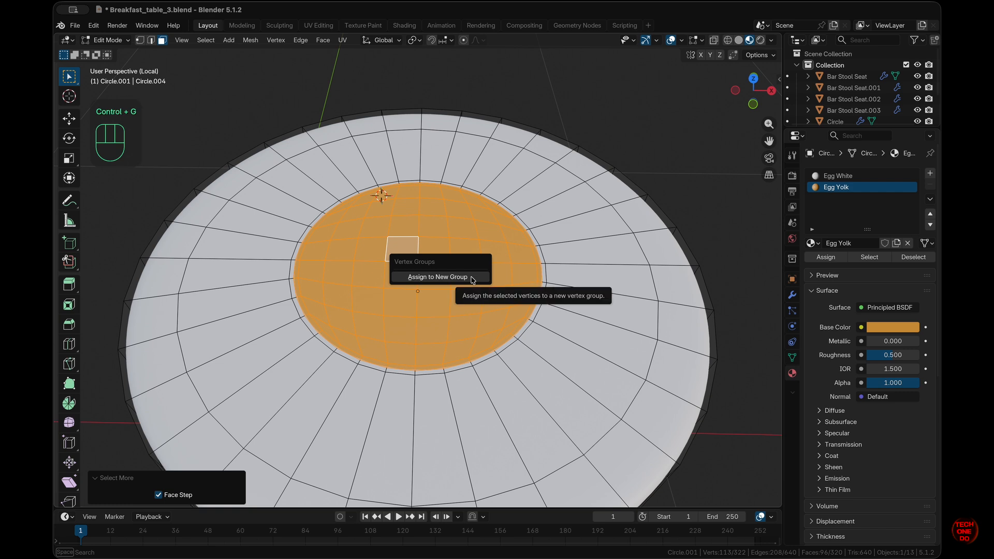
click(468, 277)
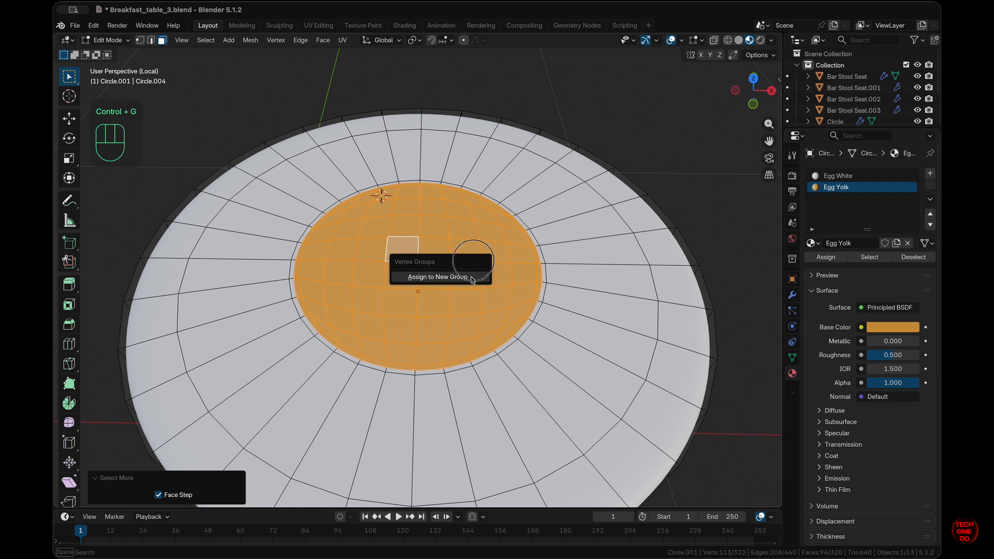
click(794, 359)
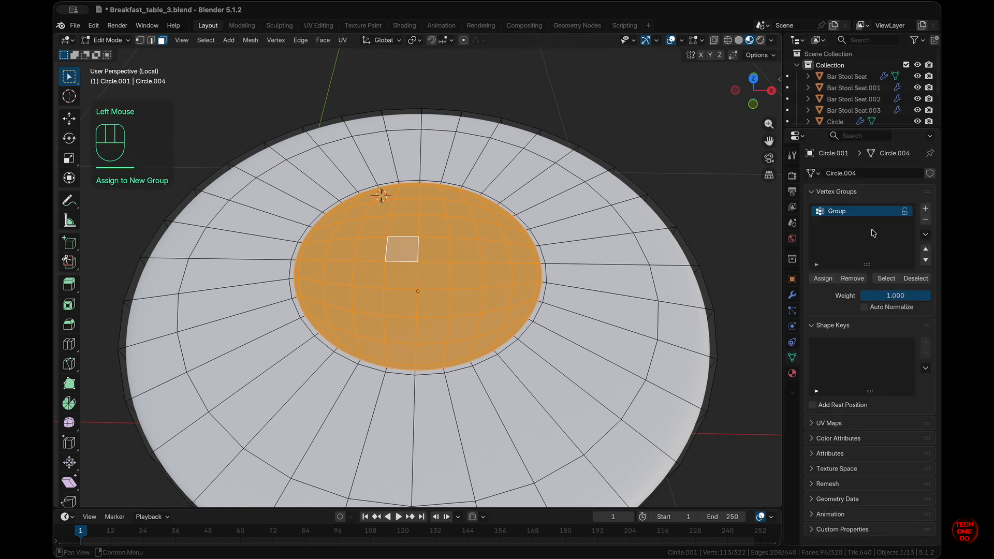
double_click(842, 210)
text(Egg)
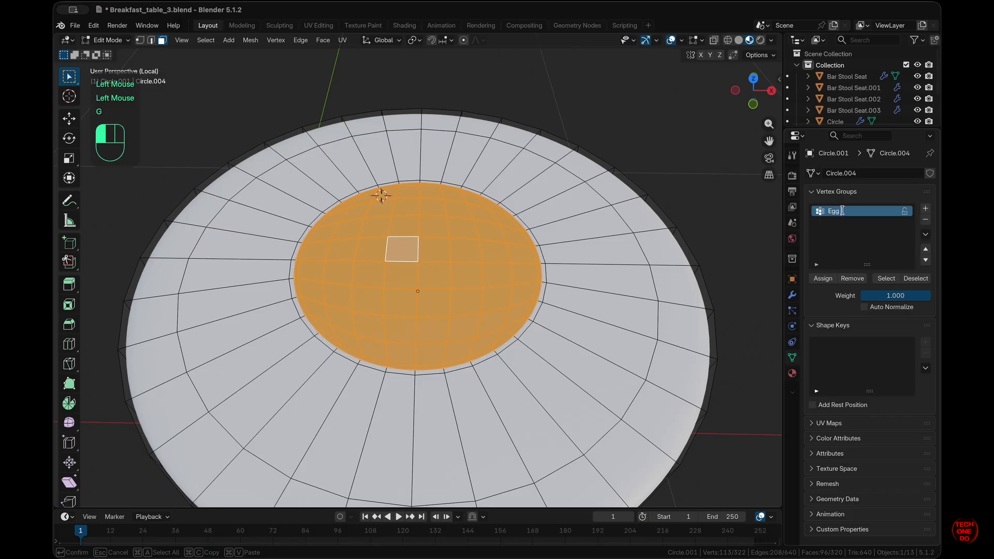
text( Yok)
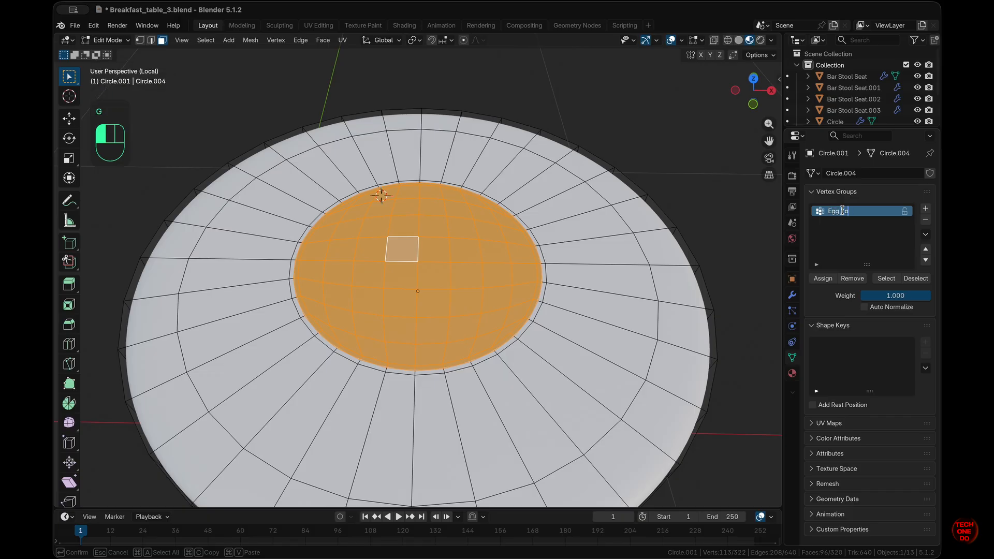
key(Return)
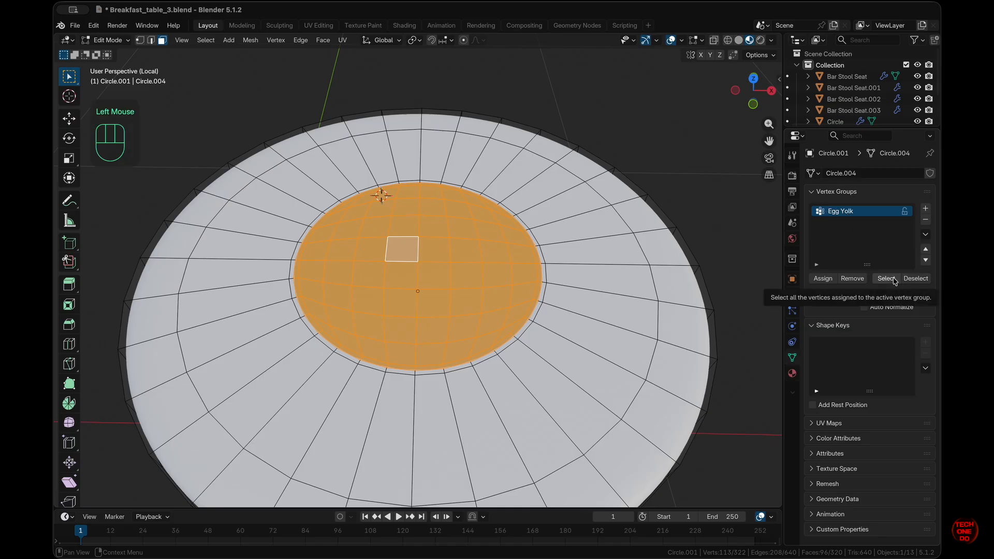
Deselect and reselect the yolk faces through the Egg Yolk vertex group, then clear the selection.
click(917, 279)
click(883, 279)
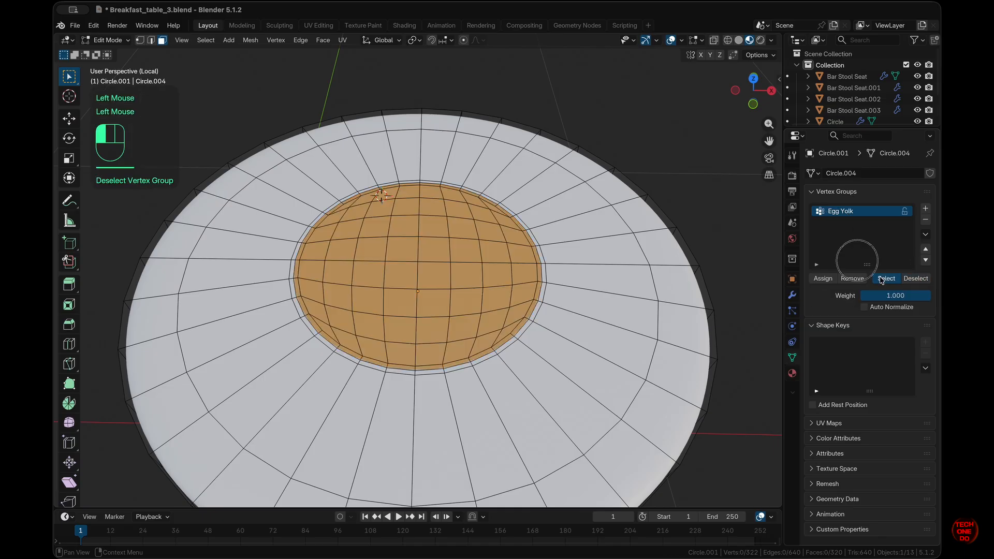
click(595, 308)
Select the four central faces by hand again and expand the selection to the full yolk patch.
drag(400, 247, 435, 275)
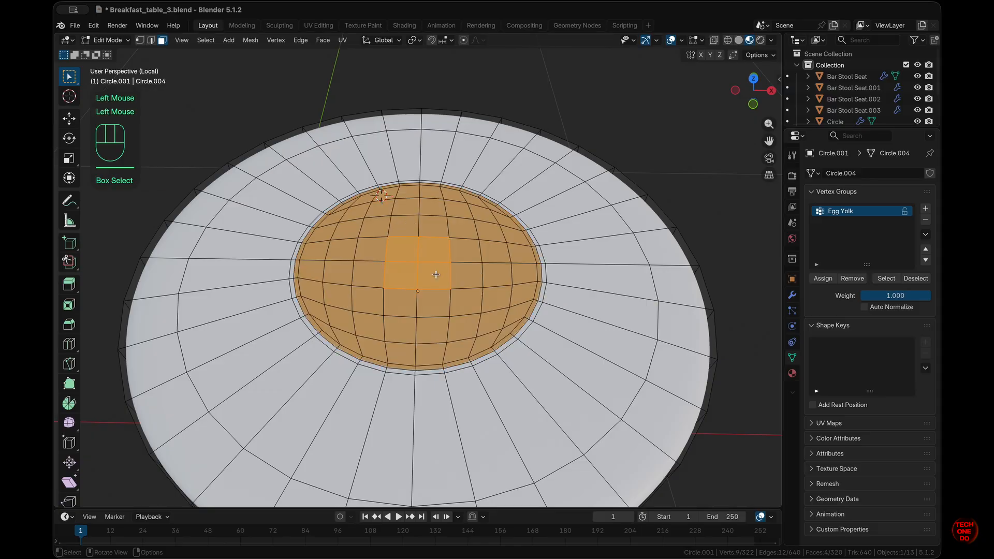
key(ctrl+KP_Add)
key(ctrl+KP_Add)
key(ctrl+KP_Add)
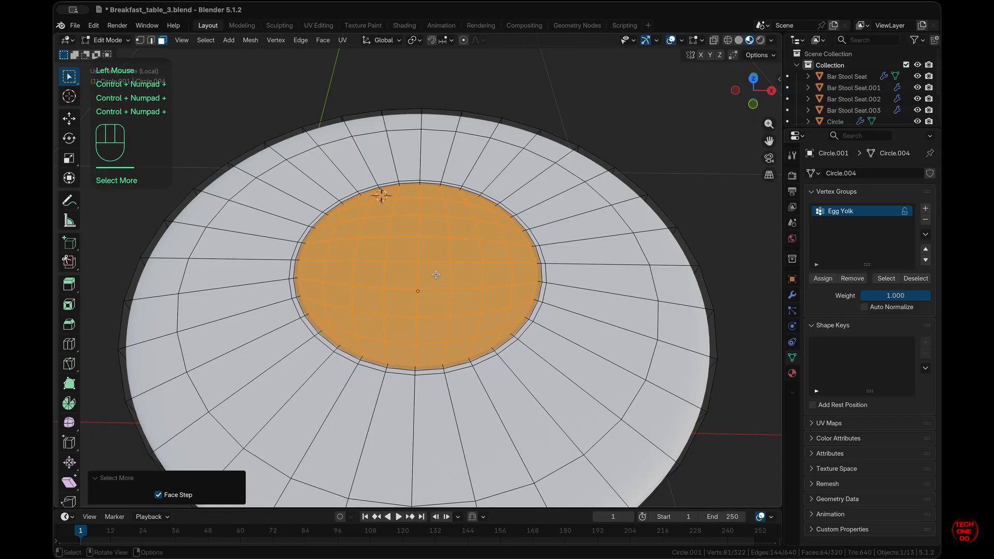
key(ctrl+KP_Add)
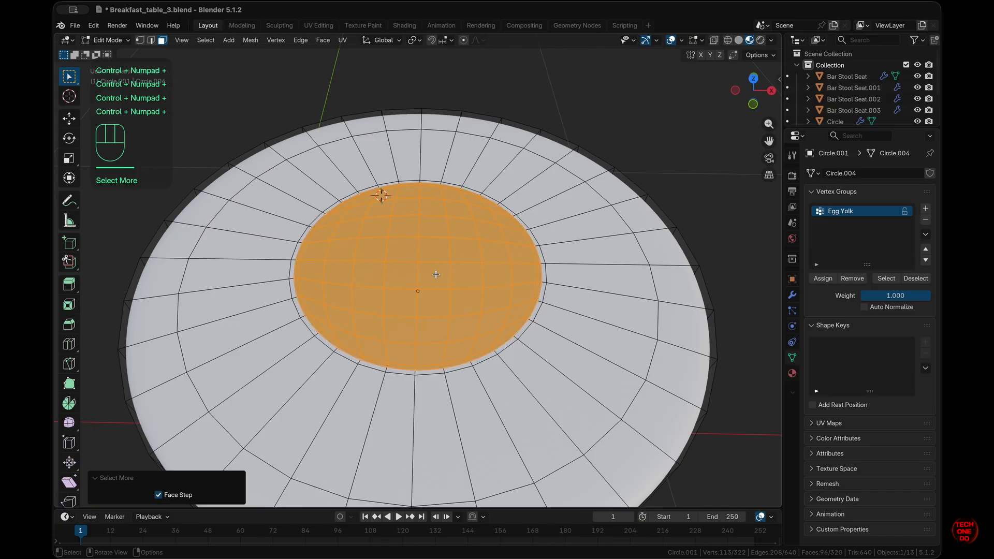
key(Escape)
Recall the yolk faces from the Egg Yolk vertex group and invert the selection to the surrounding egg white faces, then deselect everything.
click(914, 278)
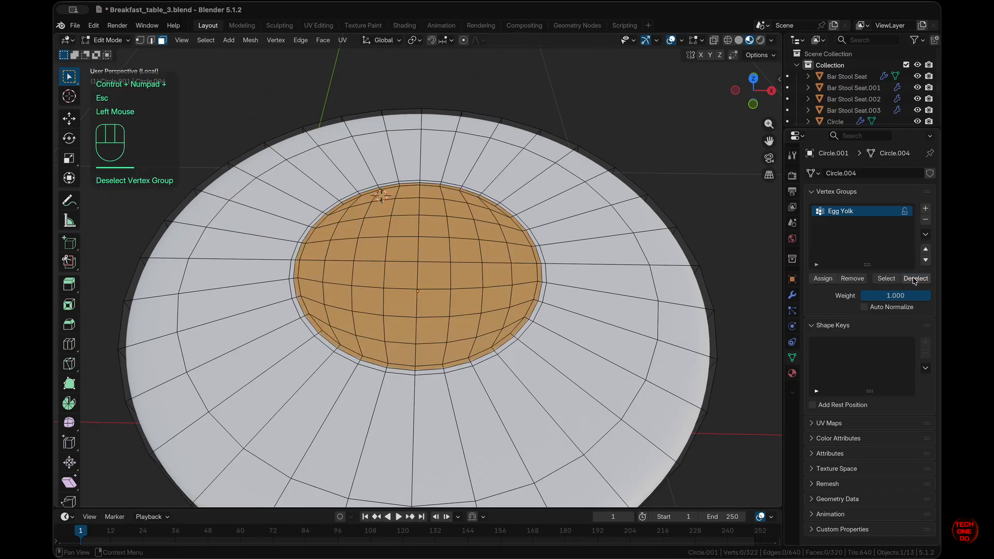
click(886, 279)
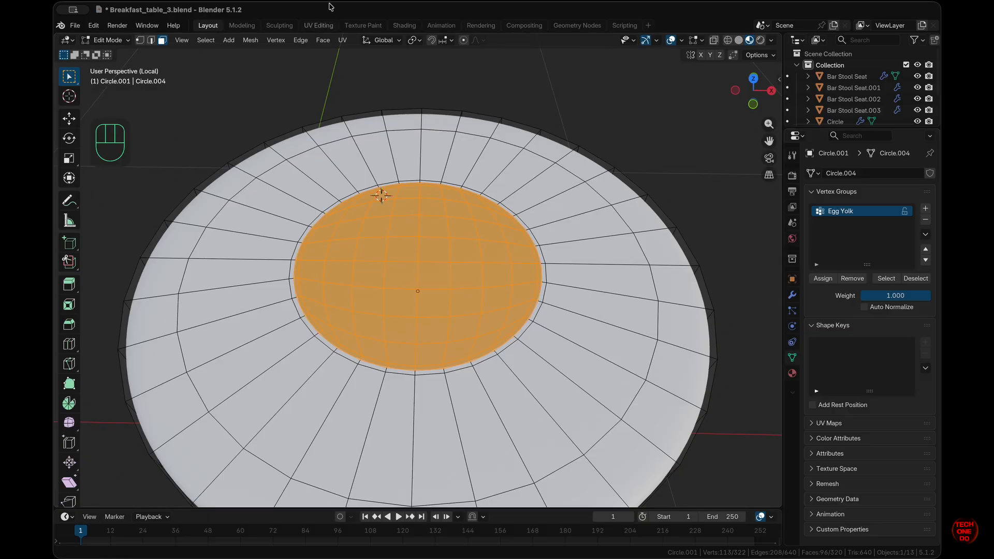
click(324, 41)
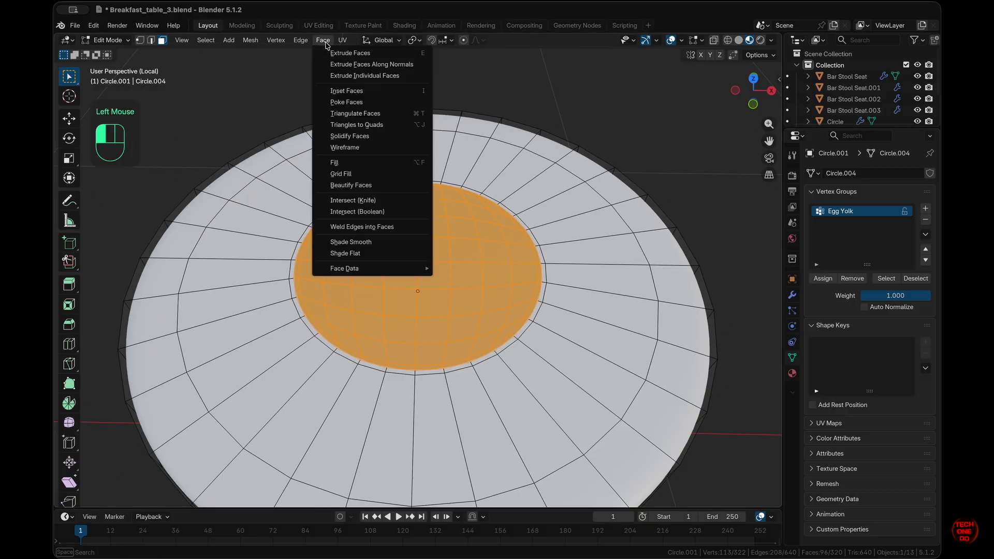
mouse_move(218, 41)
click(224, 76)
scroll(418, 233, up, 5)
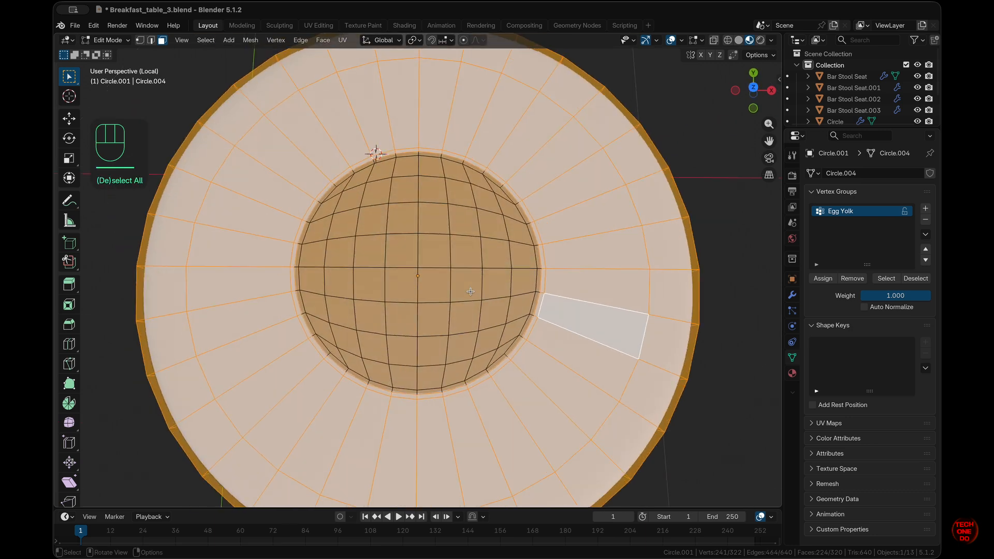
scroll(417, 232, down, 2)
click(732, 201)
scroll(731, 201, down, 5)
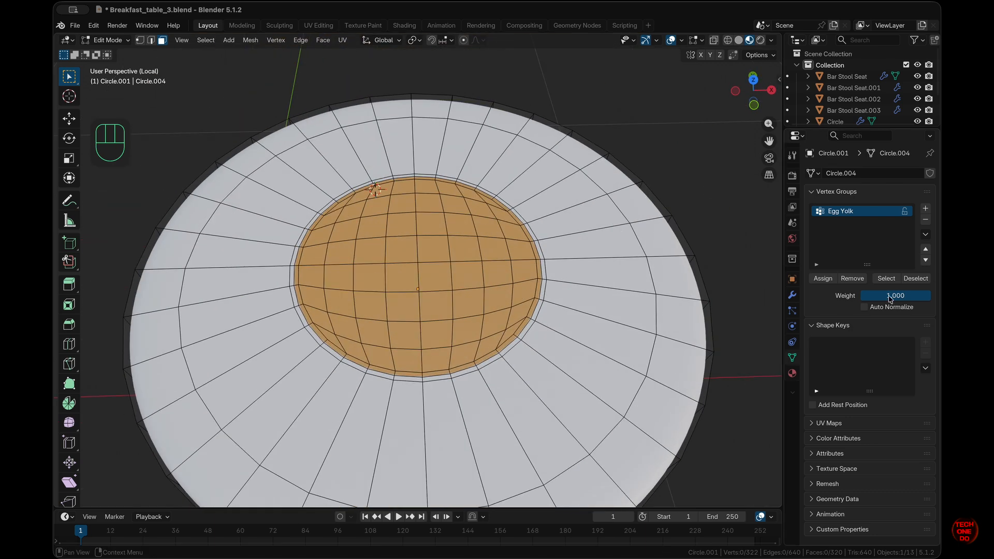
Select the Egg Yolk vertex group's faces and change the Egg Yolk base colour to a deeper orange with hue 0.067 and saturation 0.724.
click(886, 279)
click(793, 374)
click(849, 188)
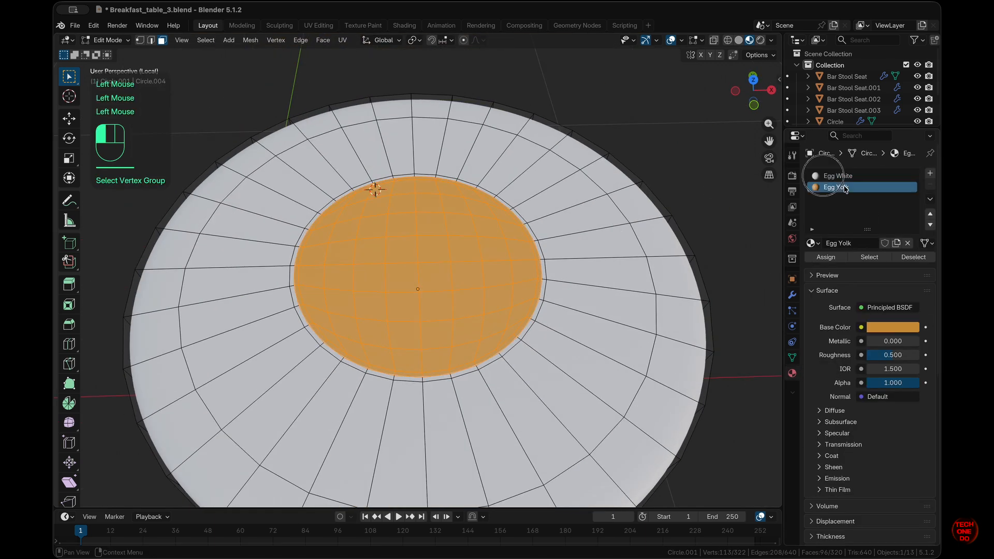
click(884, 328)
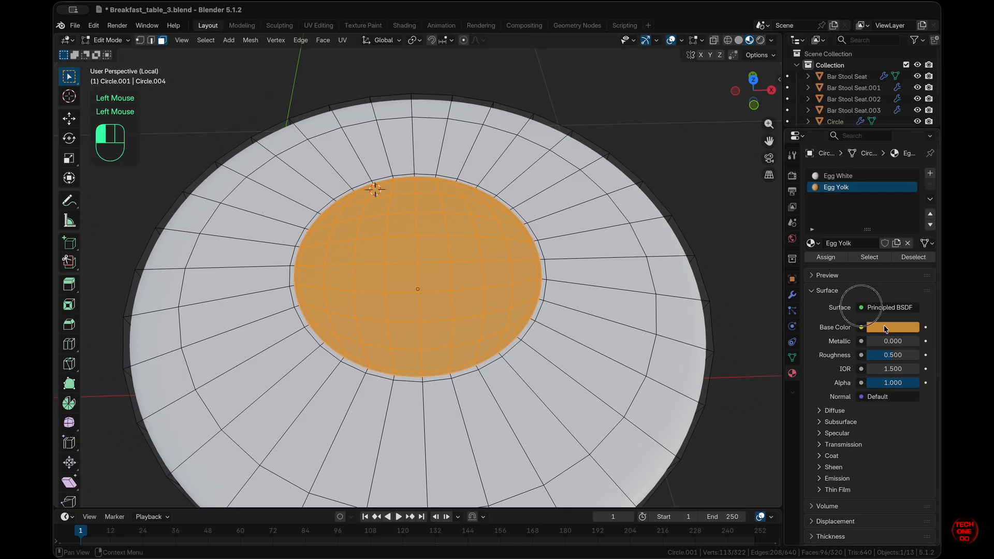
click(907, 329)
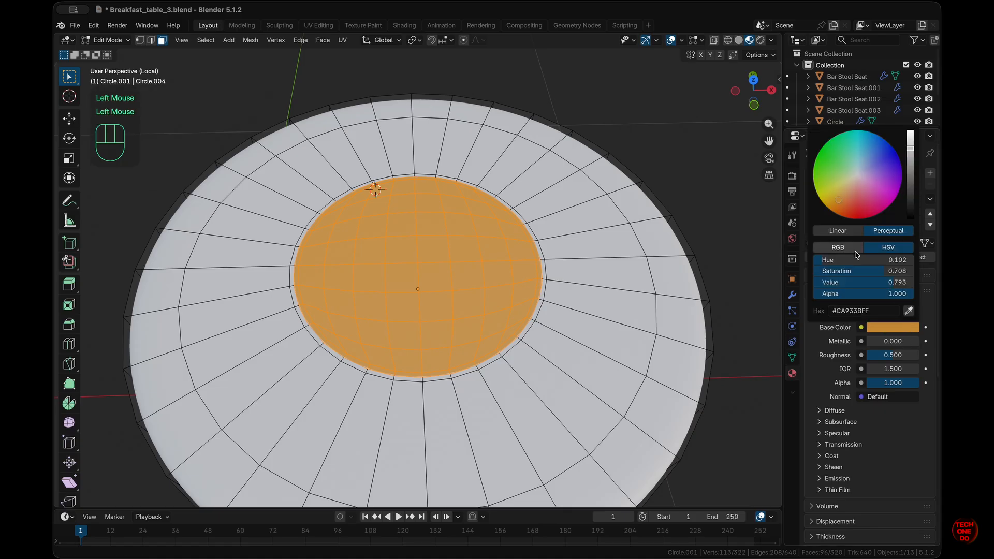
drag(837, 198, 845, 206)
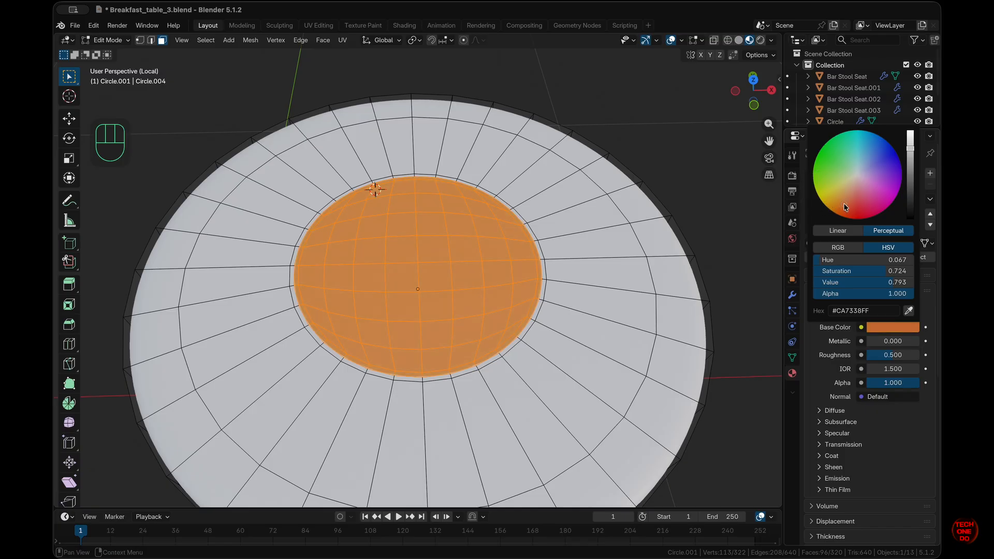
click(748, 308)
middle_drag(749, 308, 749, 308)
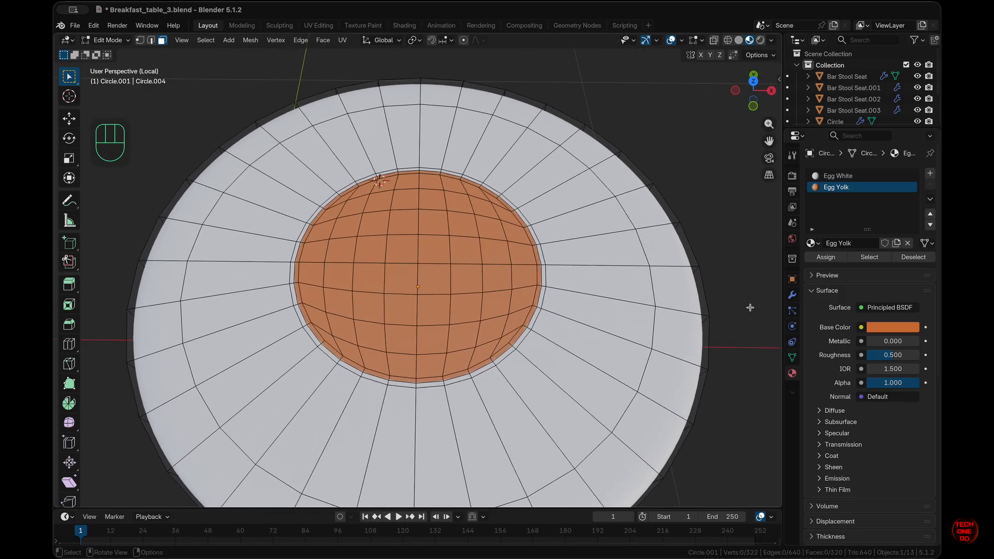
Select the single vertex at the centre of the yolk in vertex select mode and enable Proportional Editing.
key(KP_1)
key(KP_7)
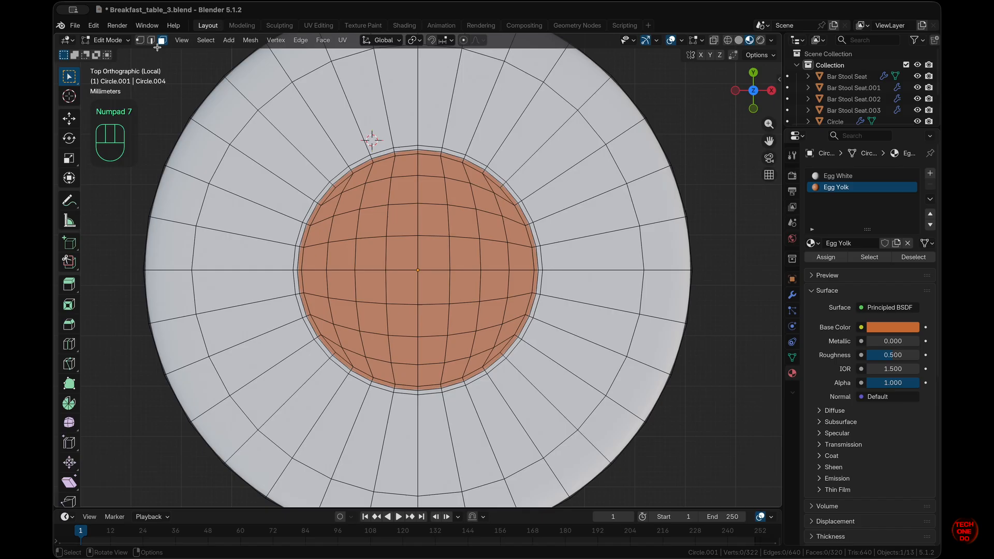
click(140, 40)
click(415, 263)
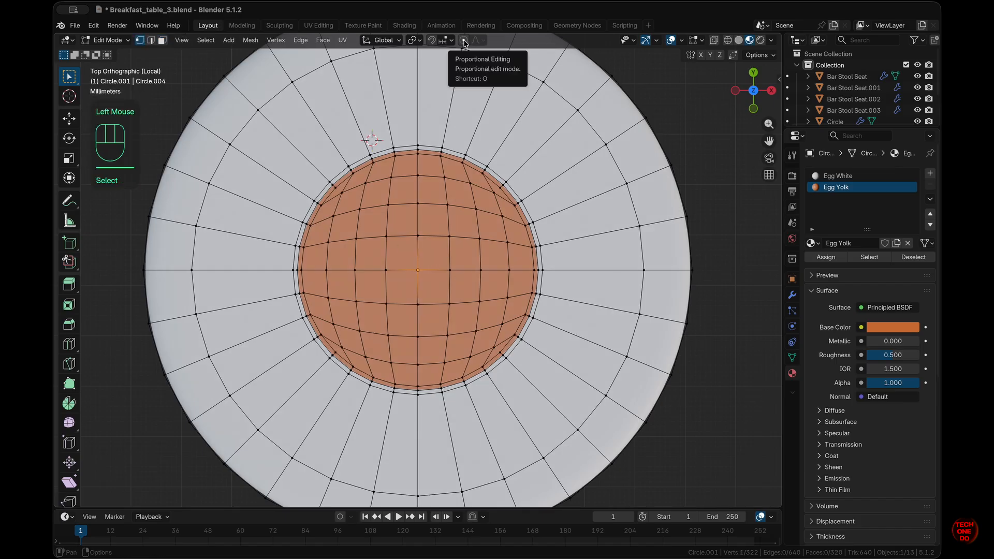
click(464, 40)
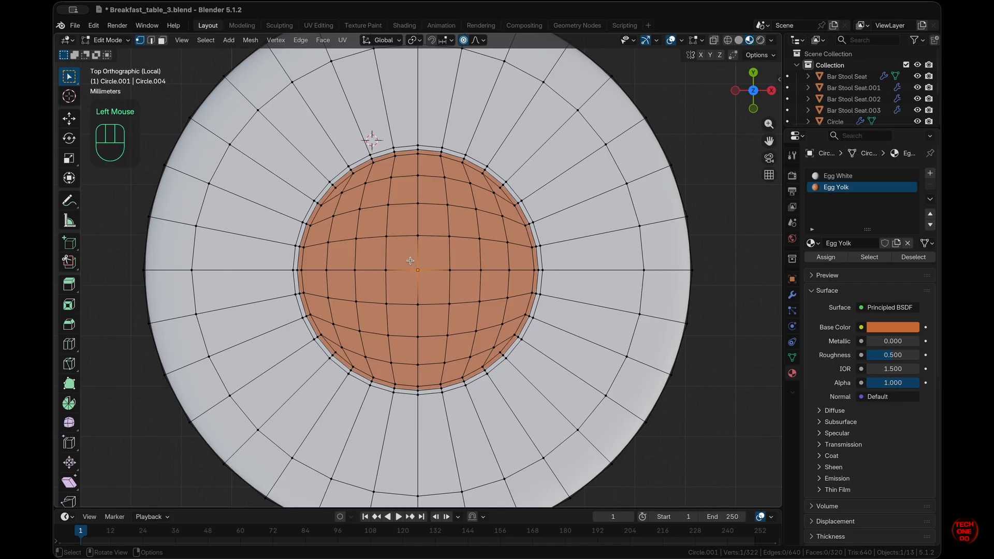
drag(410, 261, 428, 278)
scroll(429, 280, down, 5)
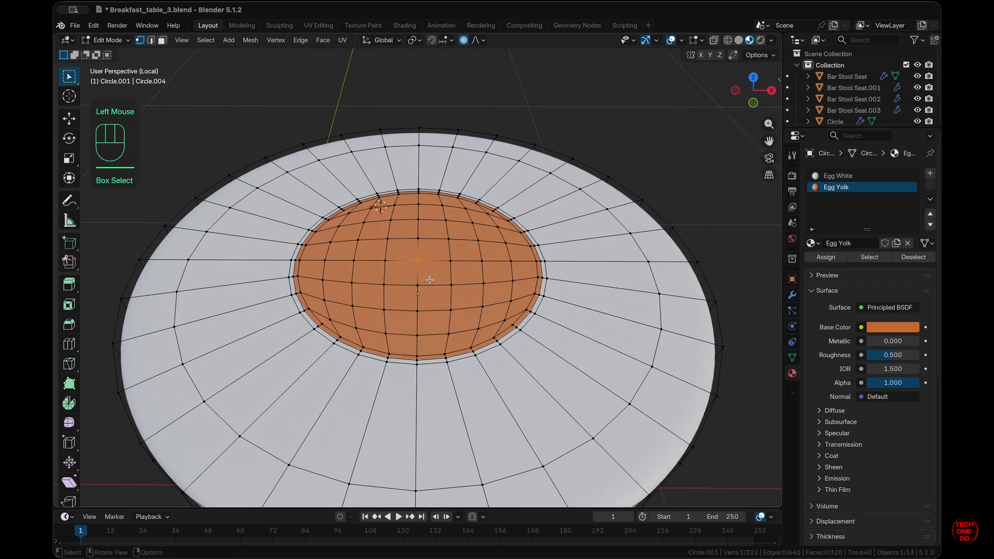
scroll(430, 280, down, 5)
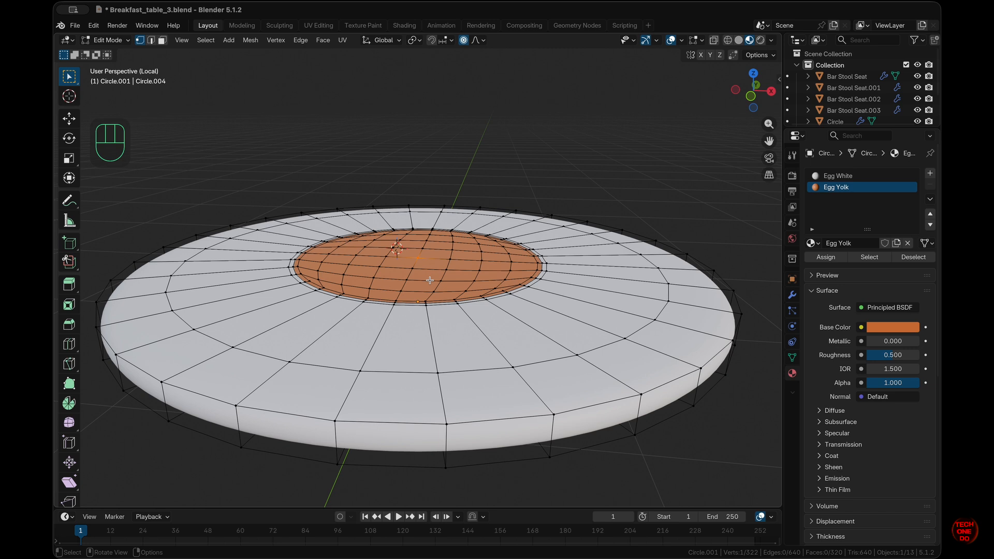
key(KP_1)
key(g)
key(z)
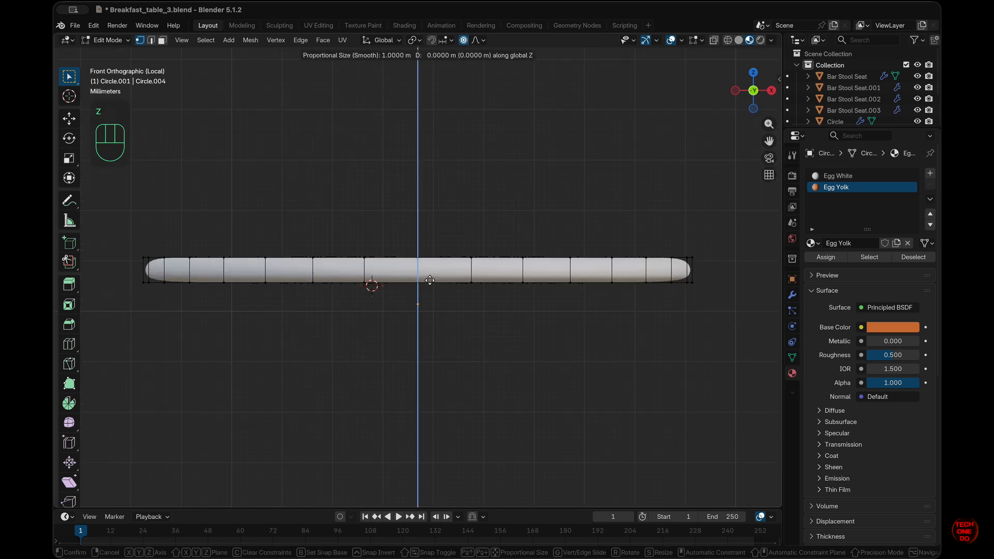
key(Escape)
Raise the yolk's centre vertex about 3.4 mm along Z with smooth proportional falloff and a proportional size of about 0.029 m.
scroll(433, 259, up, 5)
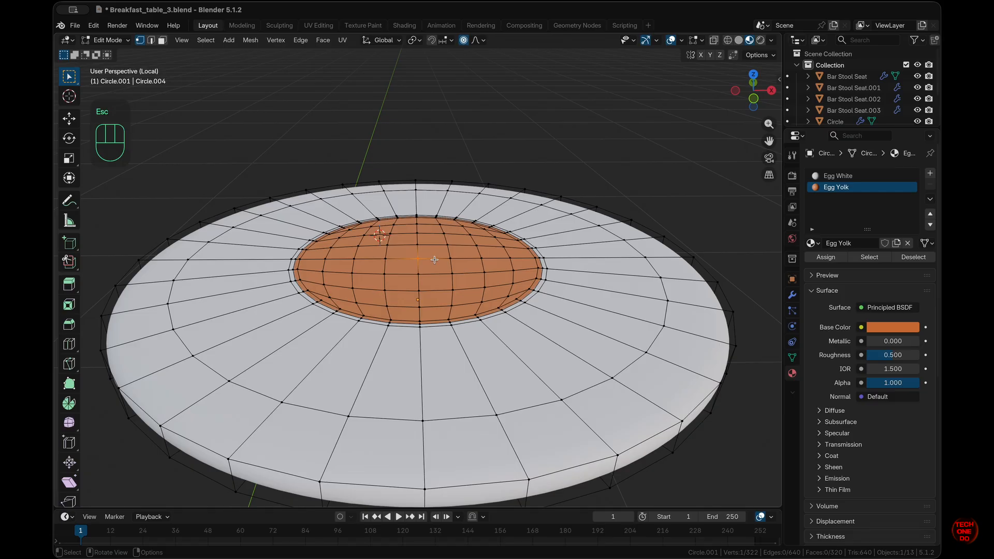
scroll(434, 259, up, 2)
scroll(433, 260, down, 6)
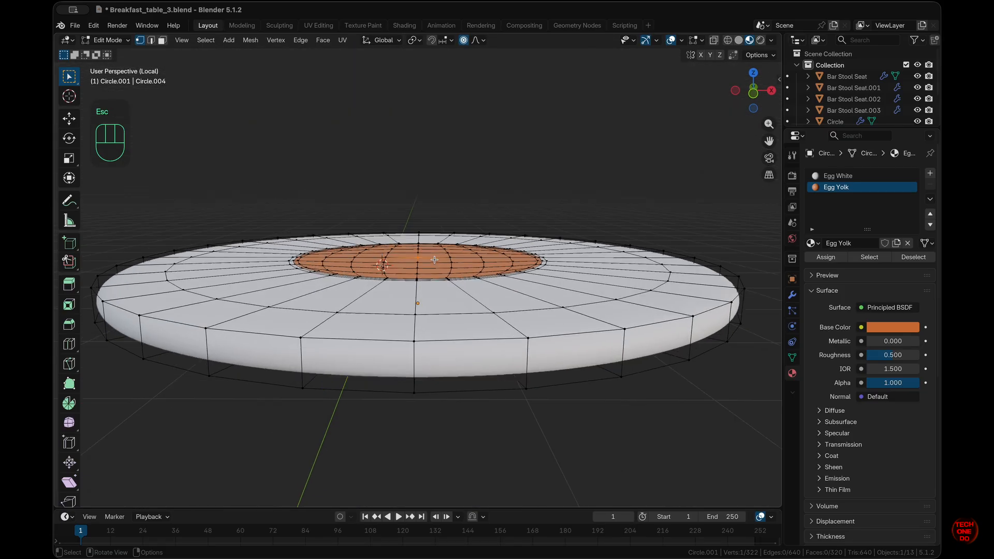
key(g)
key(z)
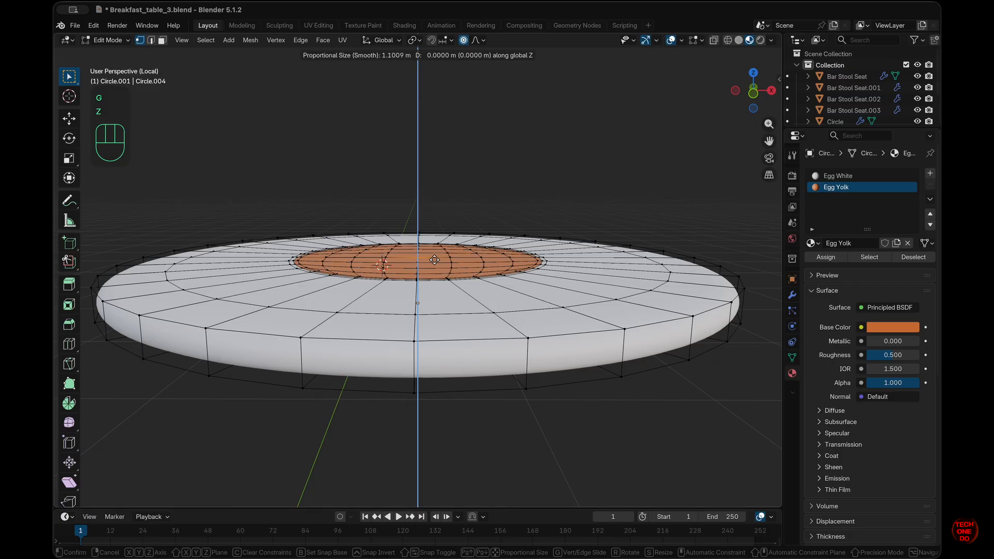
scroll(433, 259, down, 4)
scroll(433, 259, down, 20)
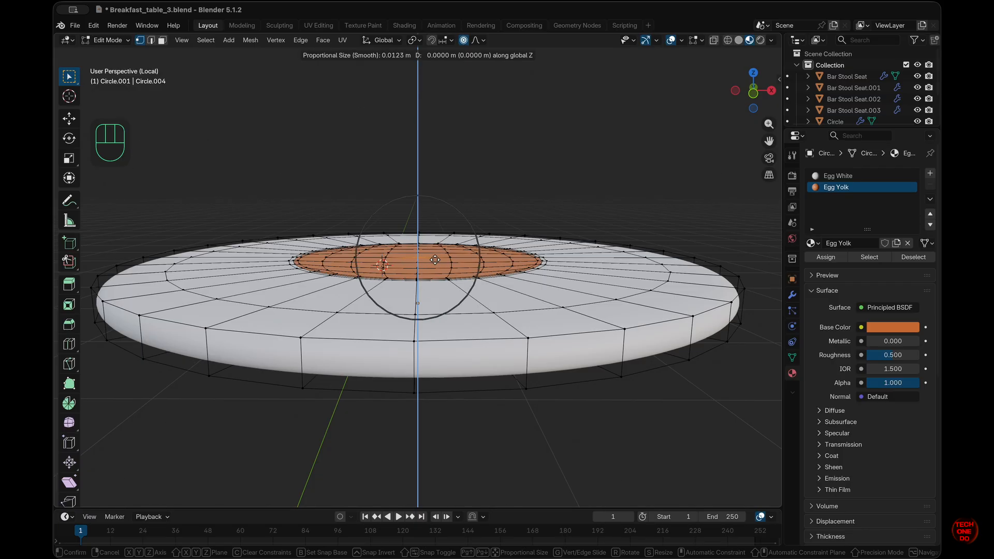
scroll(434, 259, up, 10)
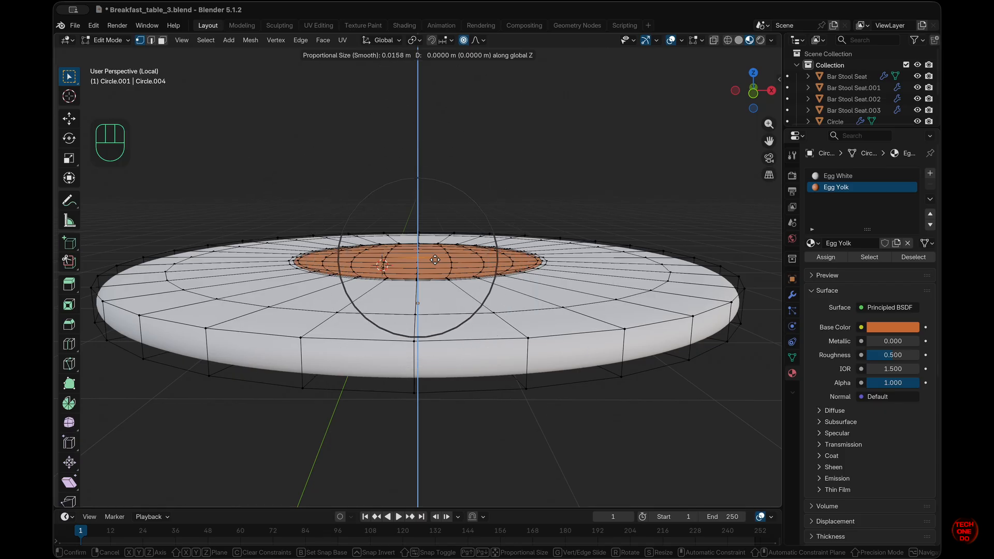
scroll(435, 260, down, 6)
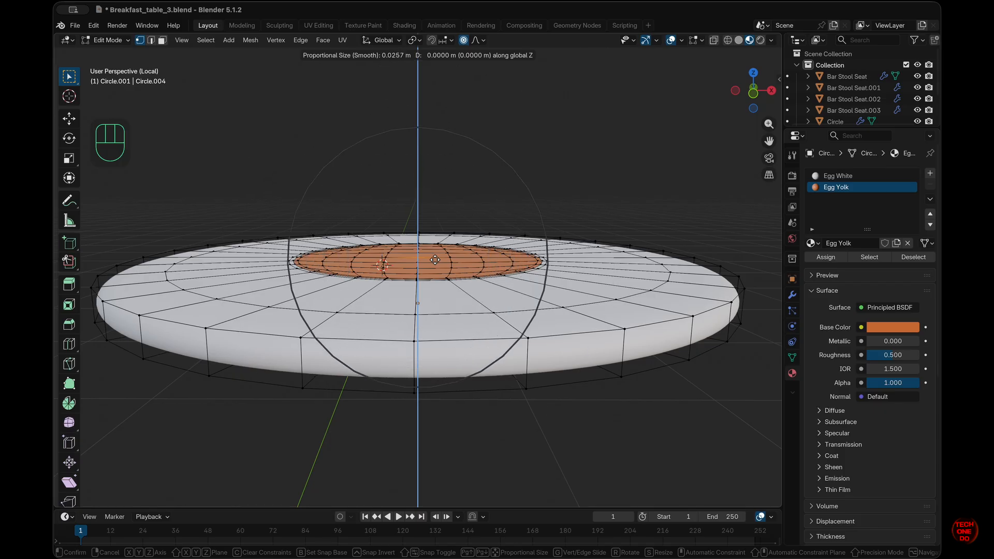
scroll(435, 260, up, 2)
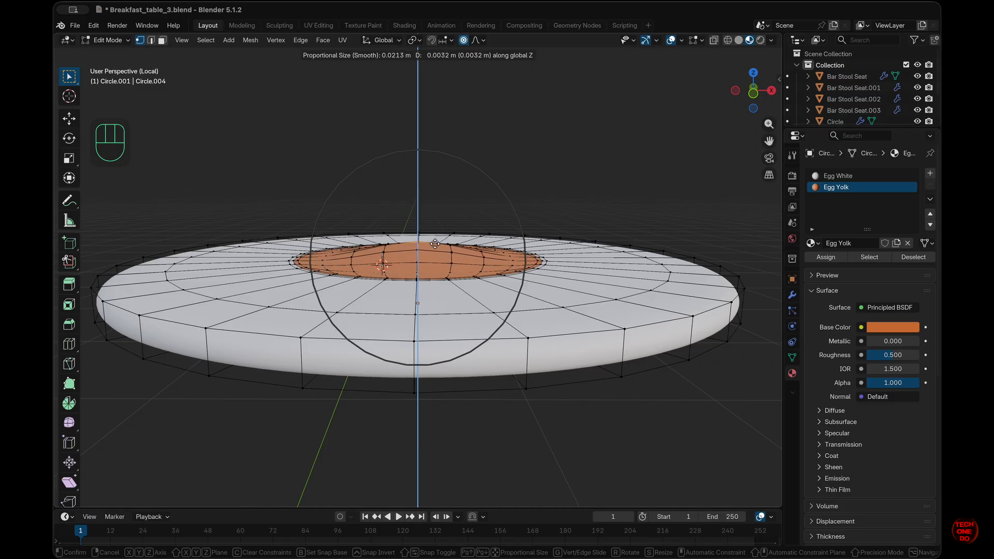
scroll(435, 246, down, 1)
scroll(435, 243, down, 1)
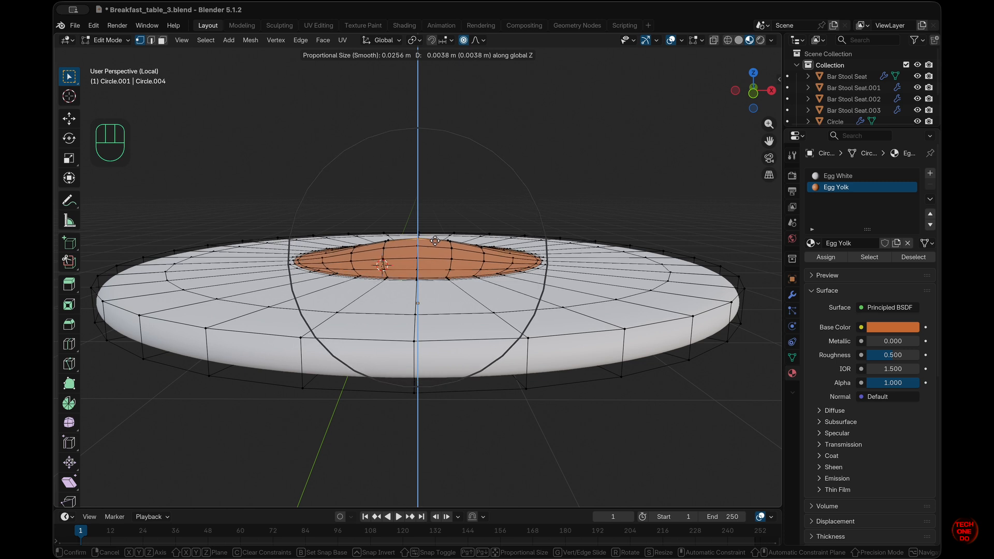
scroll(435, 242, down, 1)
scroll(434, 242, down, 1)
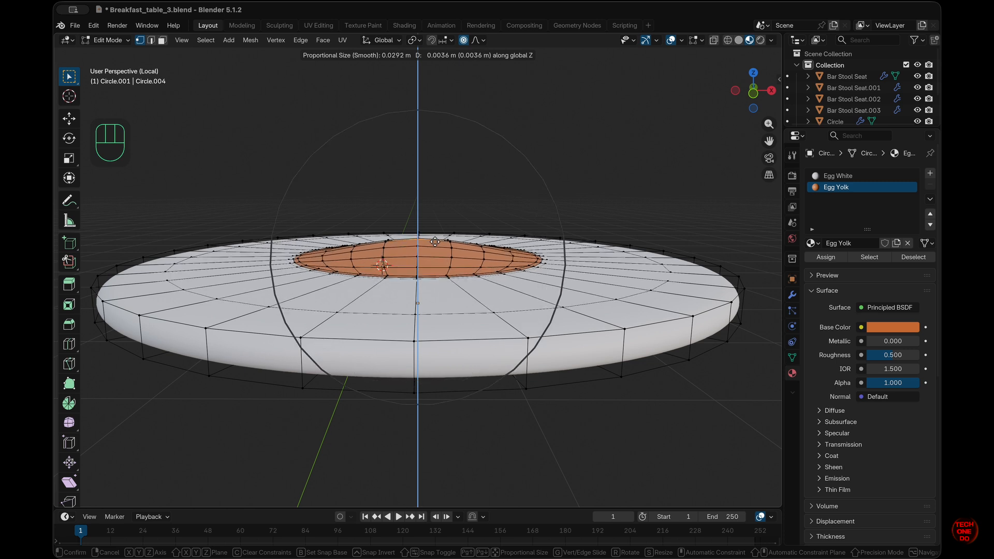
click(434, 243)
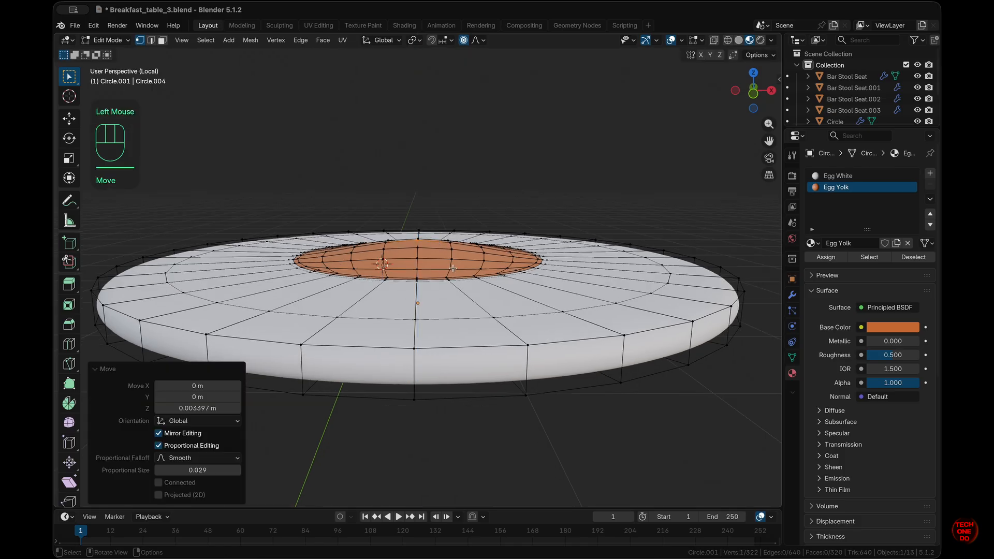
Inspect the domed yolk in Object Mode from an angle, then return to Edit Mode.
click(444, 217)
middle_drag(444, 220, 504, 334)
key(Tab)
key(Tab)
super+scroll(504, 334, down, 4)
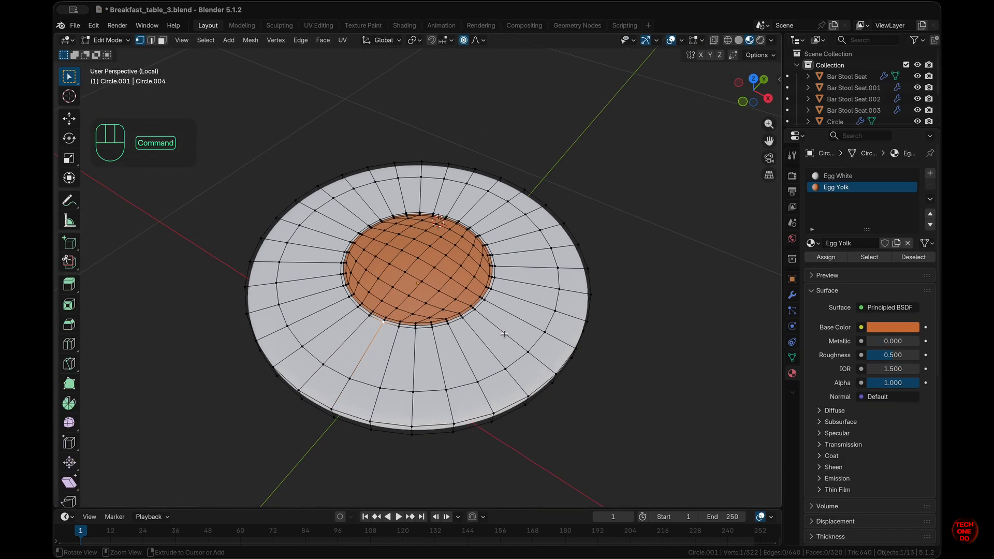
Show the egg from directly above in Solid shading with X-ray turned on.
scroll(505, 334, up, 4)
key(KP_7)
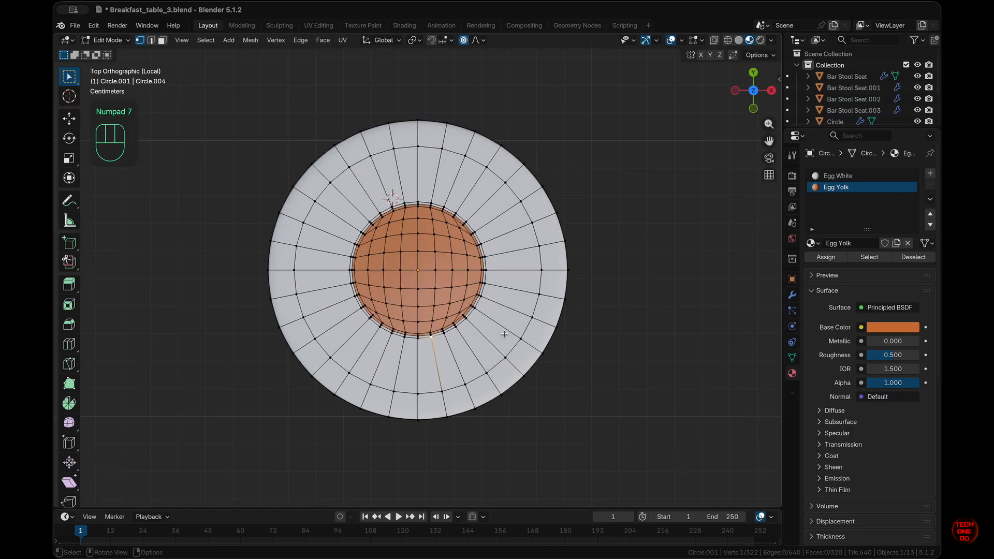
super+scroll(647, 284, up, 3)
key(alt+z)
click(738, 40)
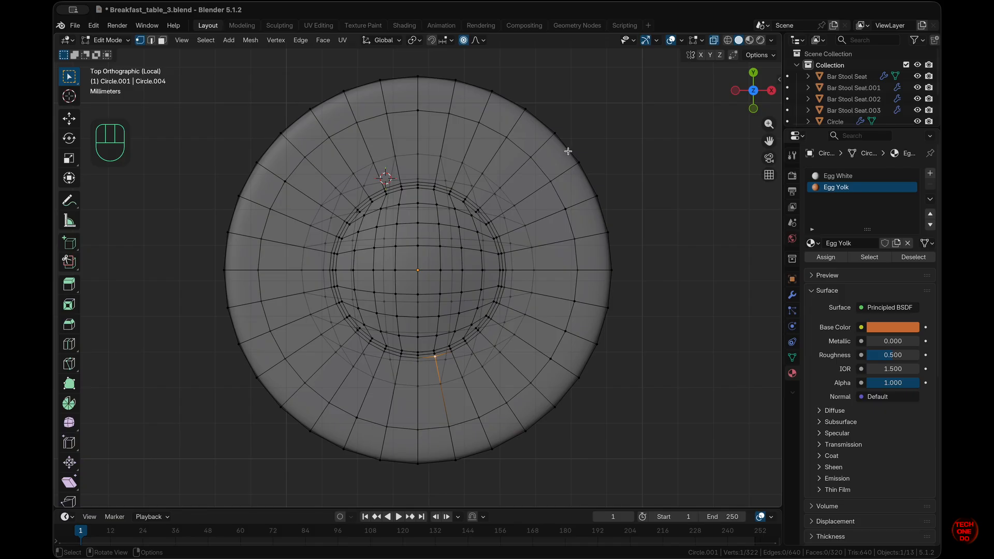
Box-select the upper-right rim vertices and move them inward about -2.3 mm in X and -0.9 mm in Y, proportional size 0.017 m.
drag(573, 148, 608, 178)
key(g)
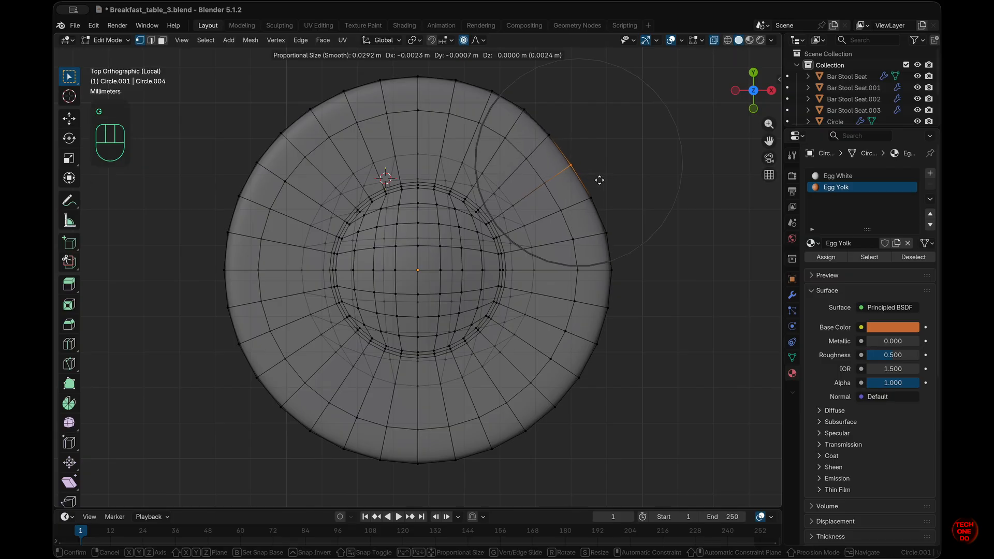
scroll(598, 181, up, 7)
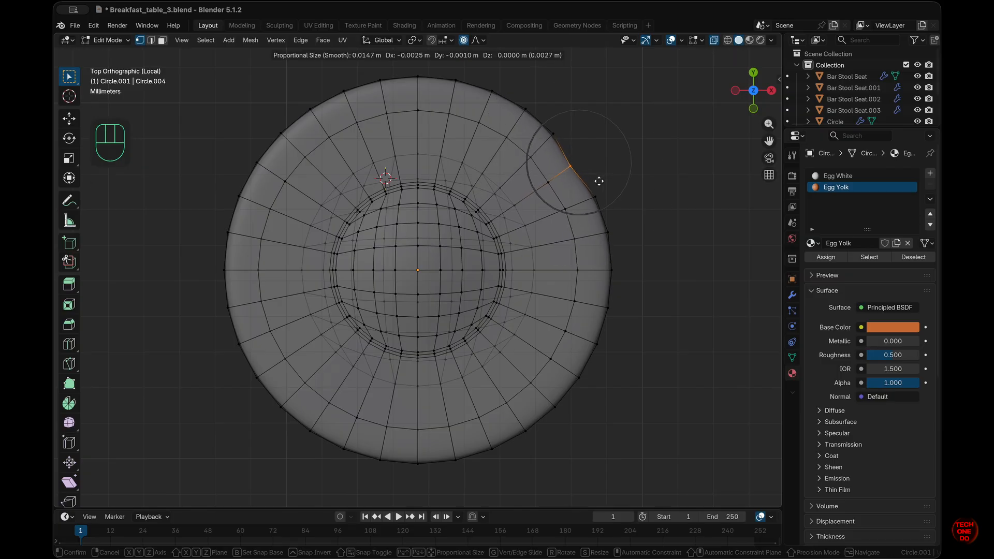
scroll(599, 181, down, 1)
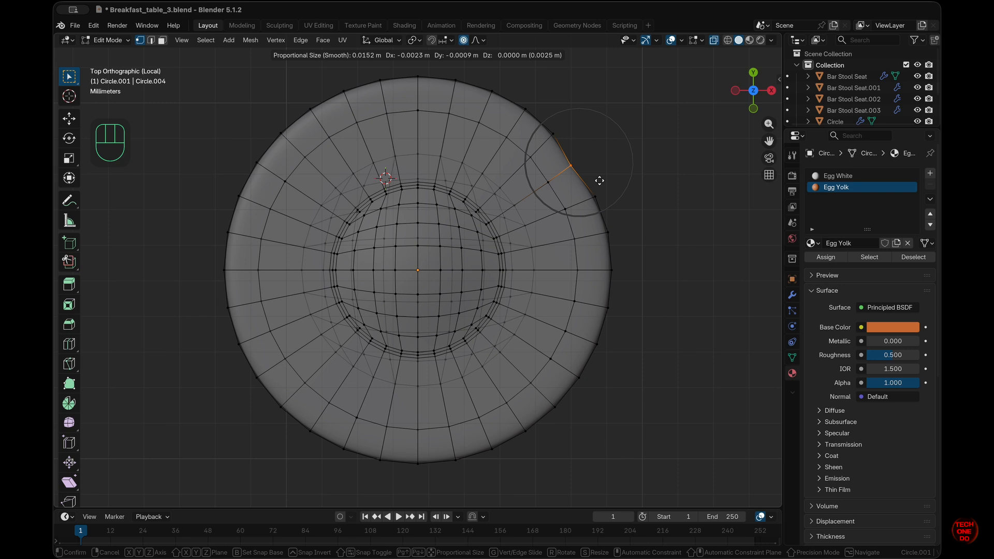
scroll(599, 181, down, 1)
click(598, 181)
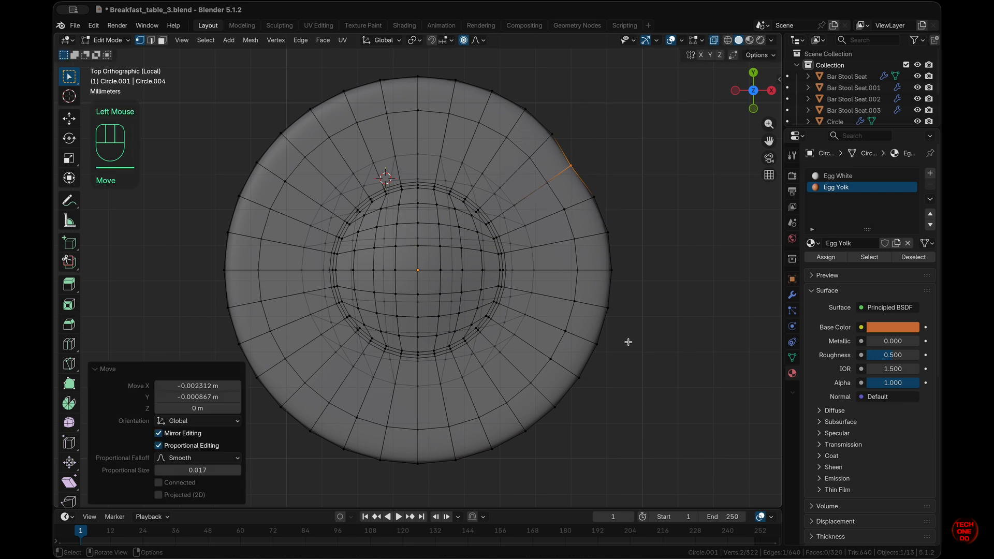
Move the lower-right rim vertices inward about -2.2 mm in X and 0.6 mm in Y with a proportional size of 0.031 m.
click(591, 338)
key(g)
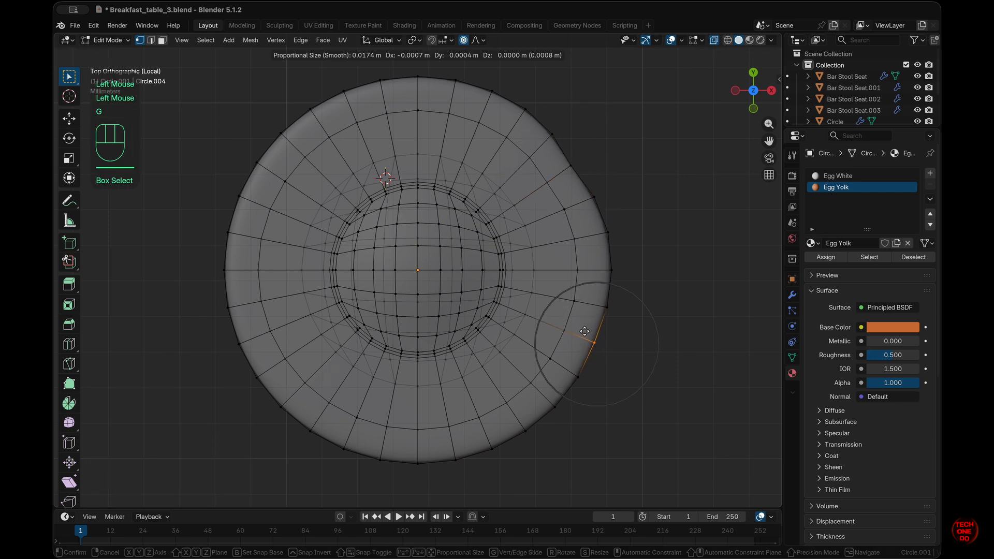
scroll(584, 331, down, 6)
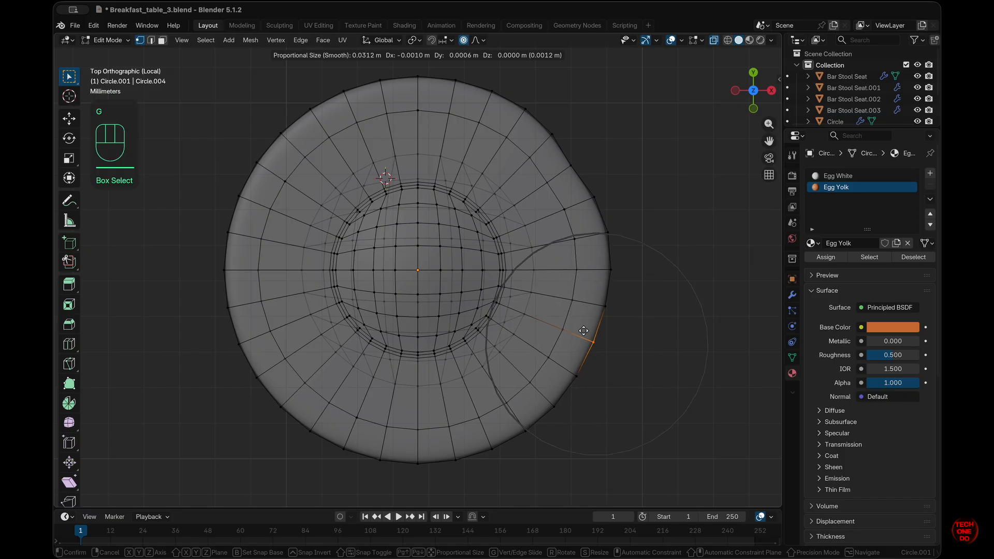
click(579, 330)
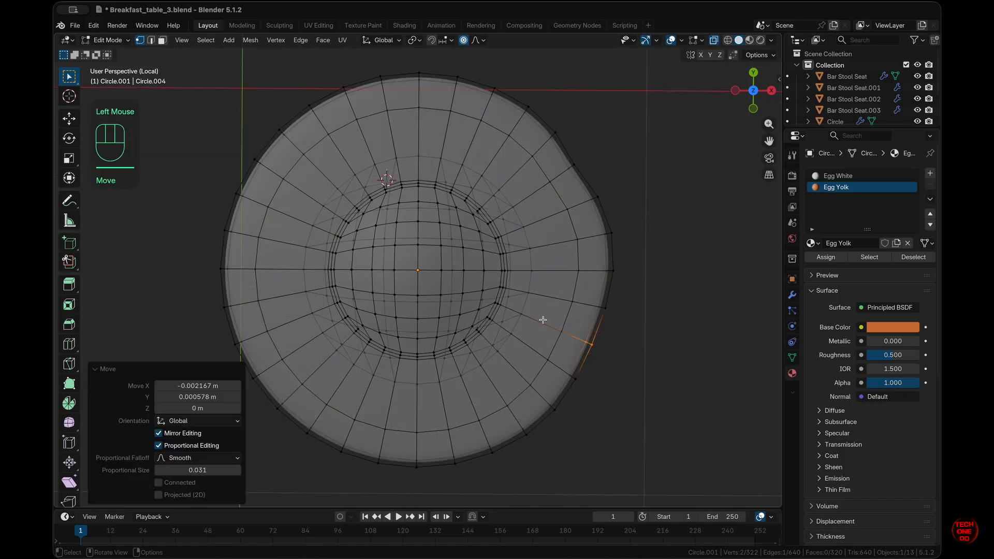
Box-select the egg white's left rim vertices and move them inward about 2.2 mm in X and -0.4 mm in Y.
drag(200, 211, 244, 241)
key(g)
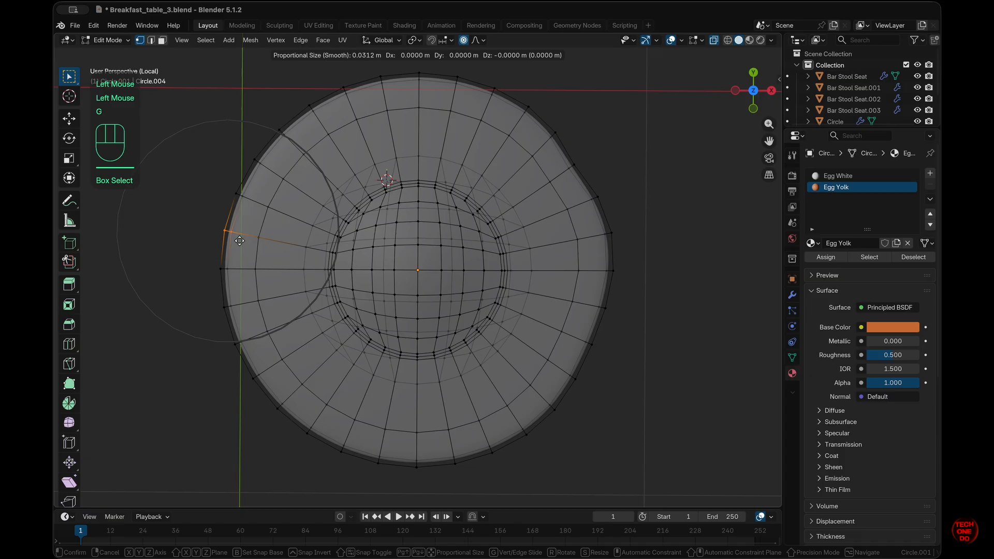
click(247, 243)
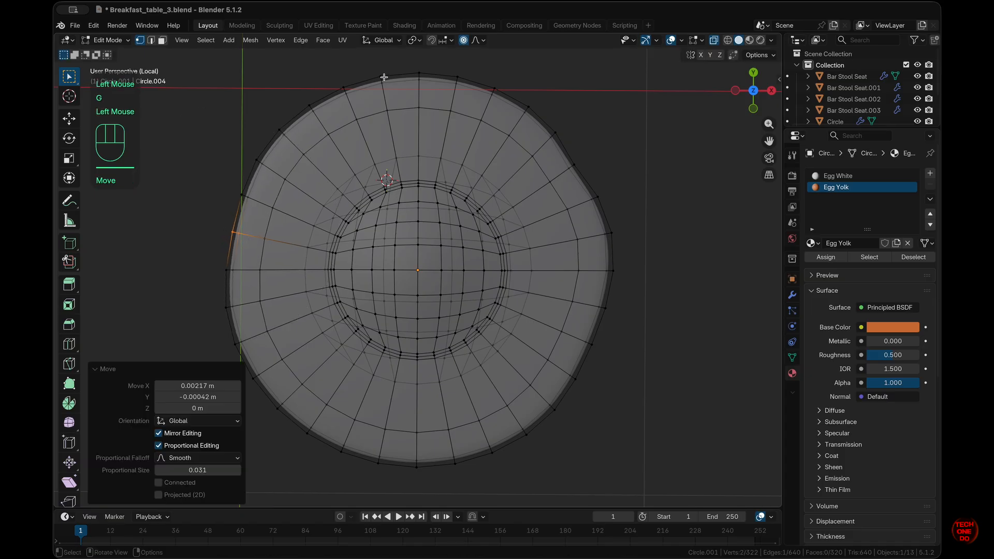
Move the rim vertices at the egg white's upper edge inward about -1.4 mm in Y with a proportional size of 0.028 m.
click(382, 78)
key(g)
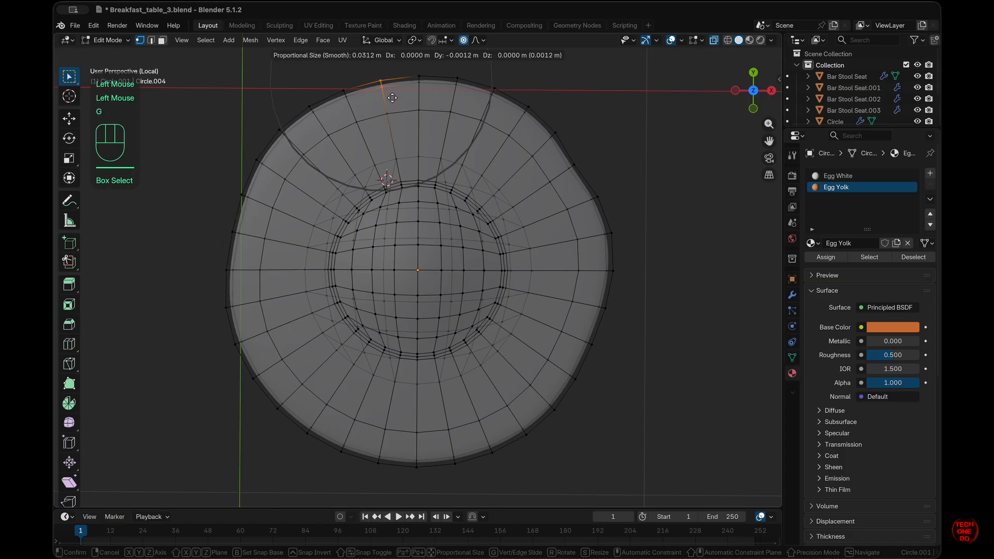
scroll(393, 94, up, 1)
click(392, 98)
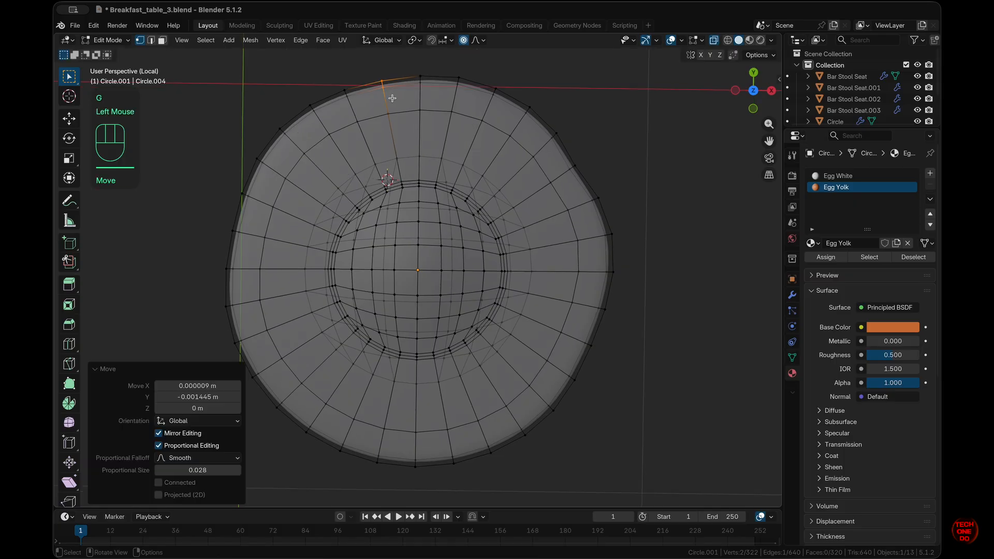
Move the rim vertices at the egg white's near edge inward about 2.1 mm with a proportional size of about 0.041 m, then deselect everything.
scroll(403, 465, down, 3)
shift+scroll(403, 465, down, 3)
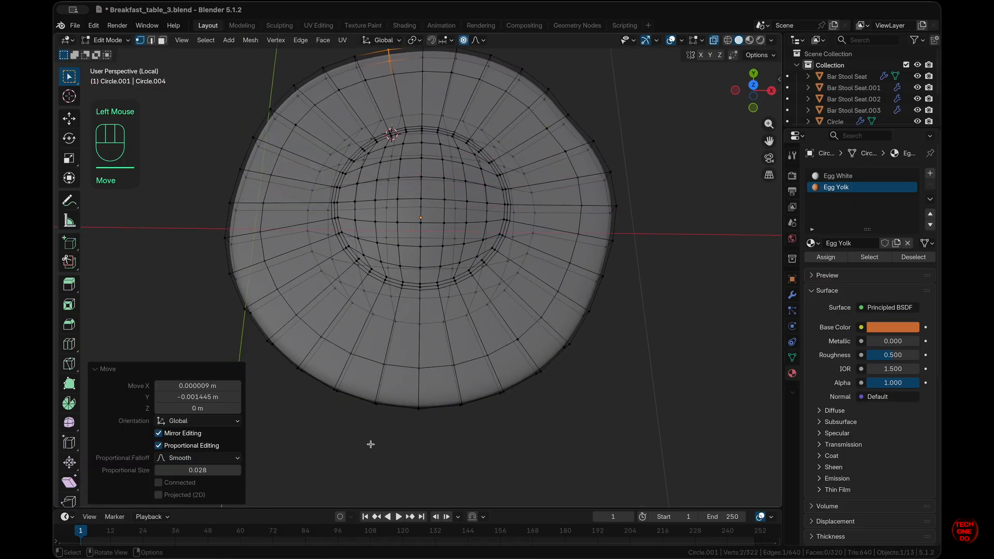
drag(386, 439, 376, 401)
key(g)
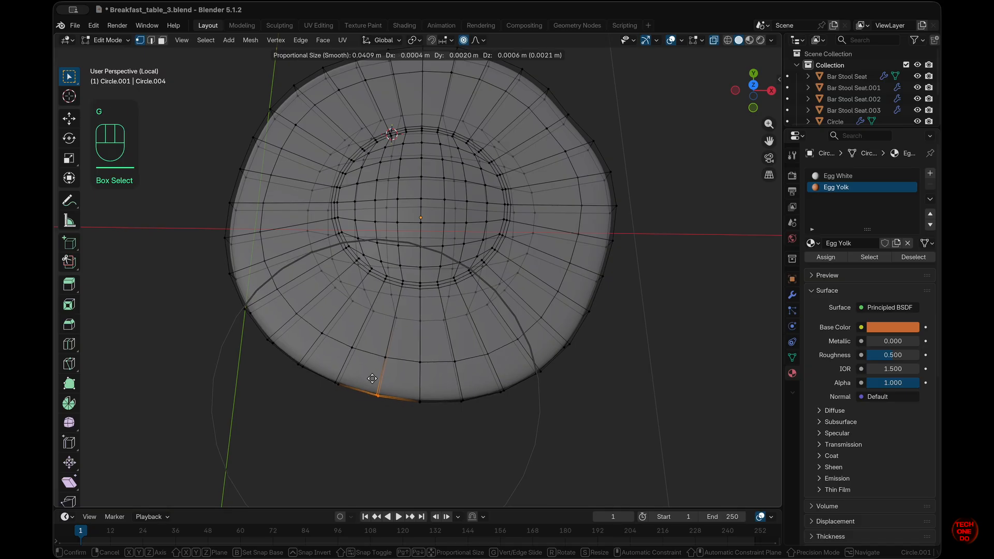
click(372, 378)
click(628, 399)
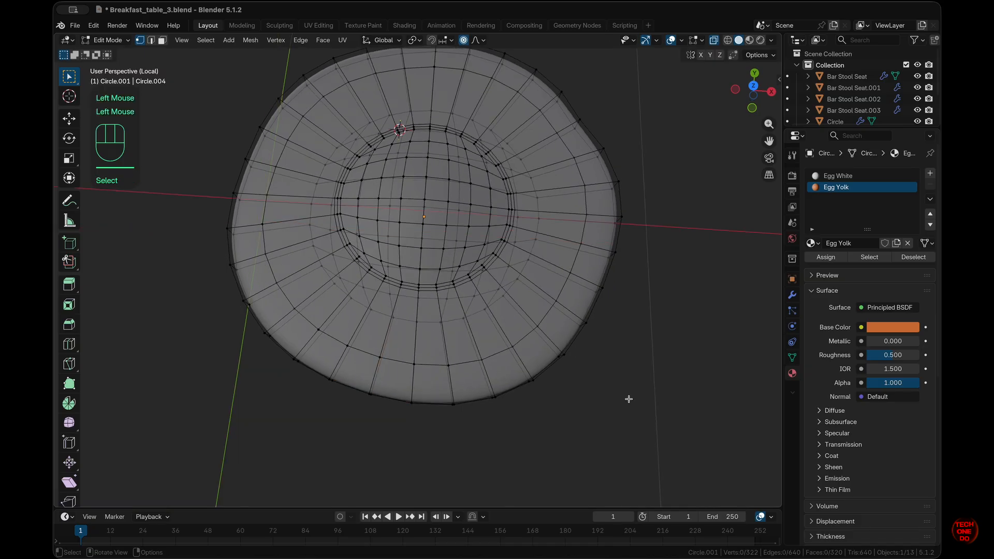
View the egg from the front and restore Material Preview shading.
key(n)
key(n)
key(KP_1)
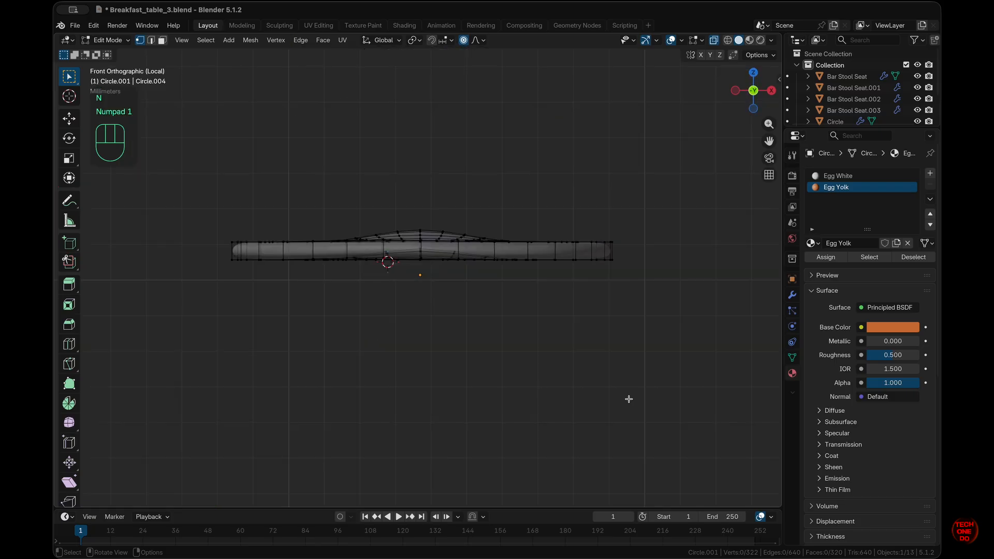
click(749, 40)
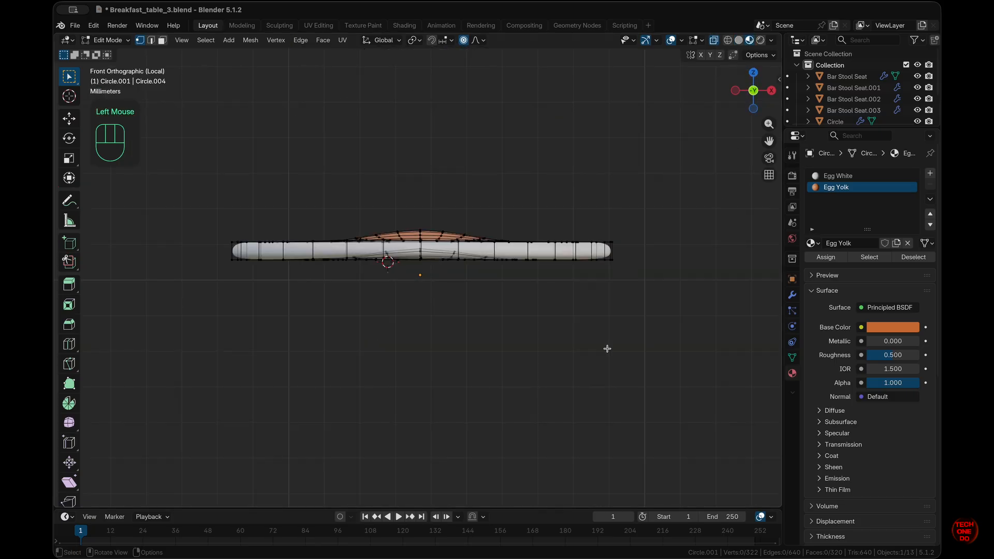
Leave mesh editing and the egg's local view, then inspect the egg on the plate within the full table scene.
scroll(606, 349, up, 10)
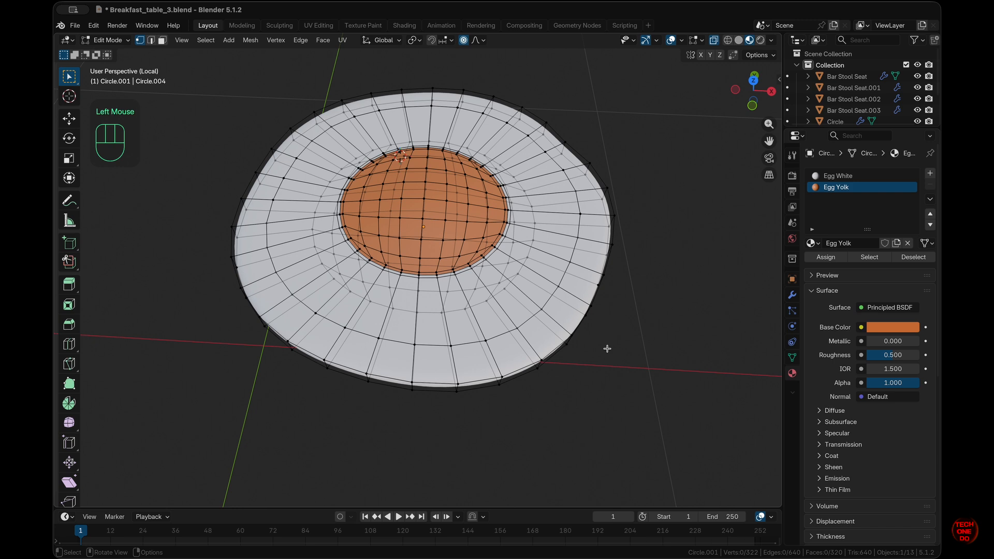
key(Tab)
key(slash)
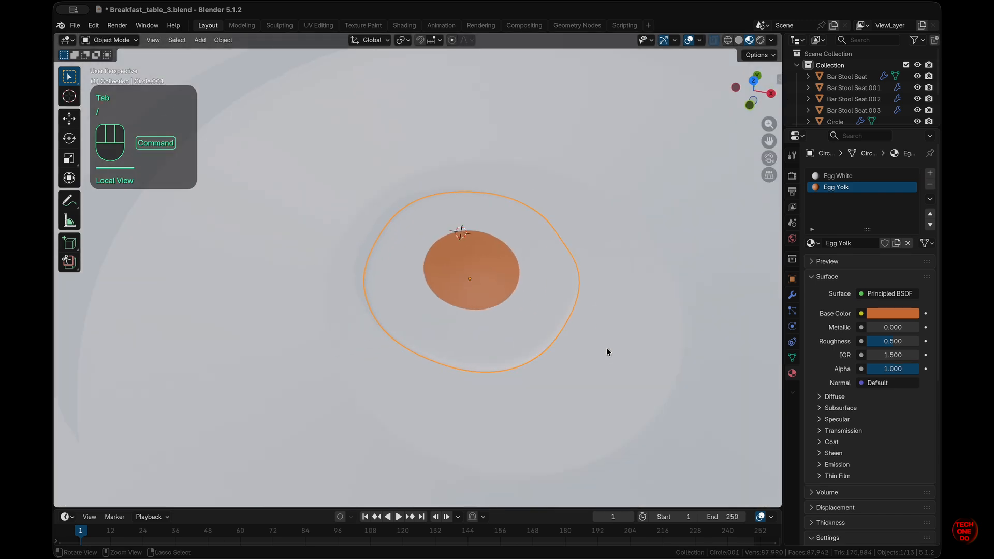
super+scroll(607, 349, down, 5)
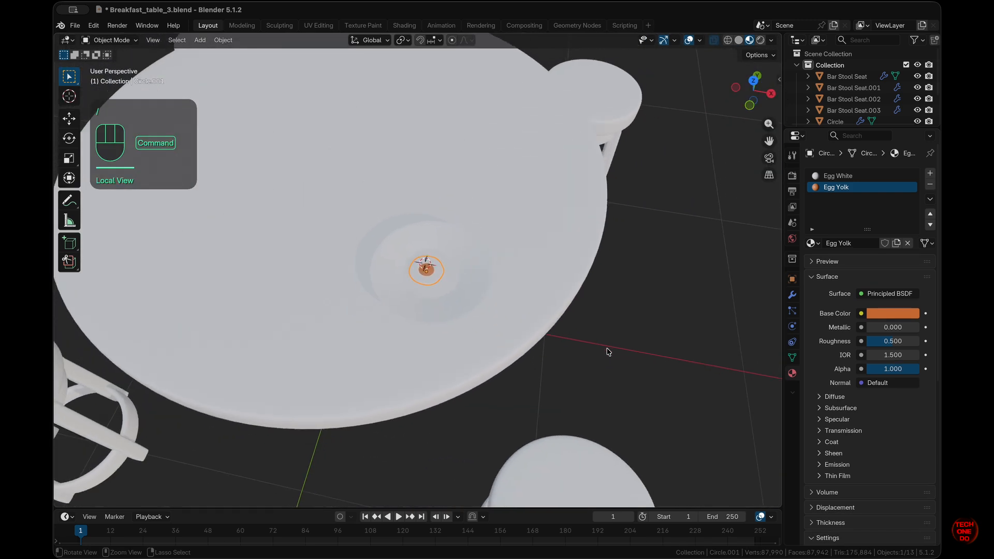
super+scroll(607, 349, up, 9)
super+scroll(607, 352, down, 4)
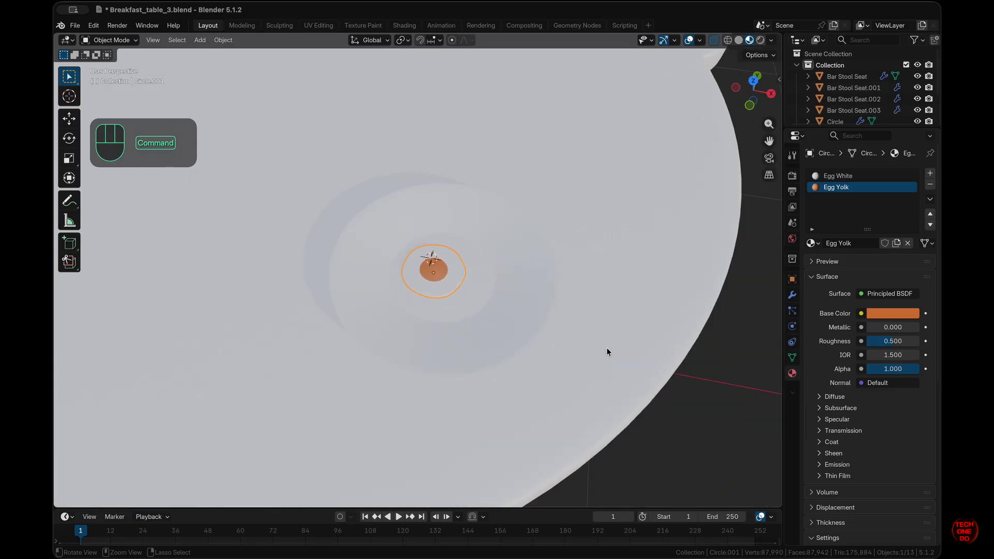
Give the plate a new material named Plate with a mid-grey base color.
click(507, 299)
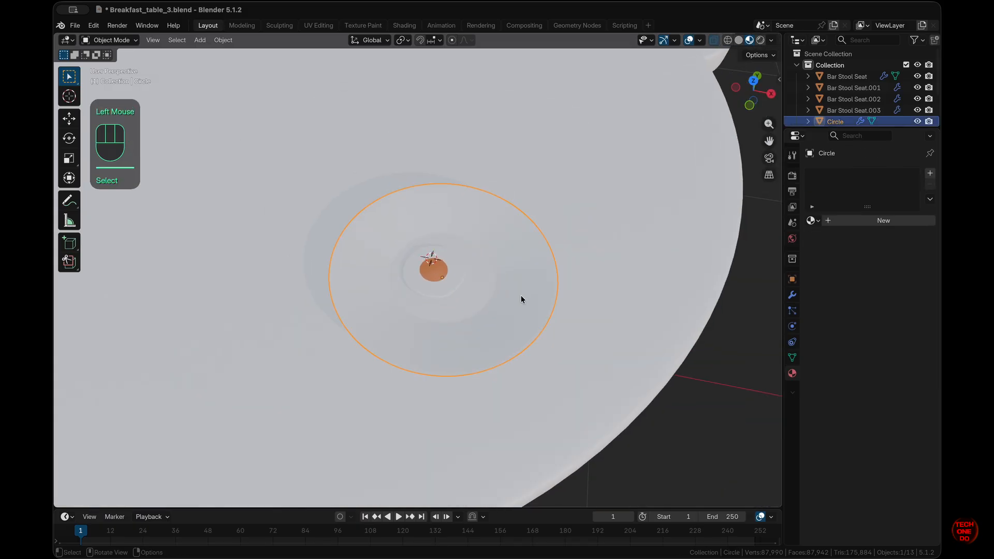
click(881, 221)
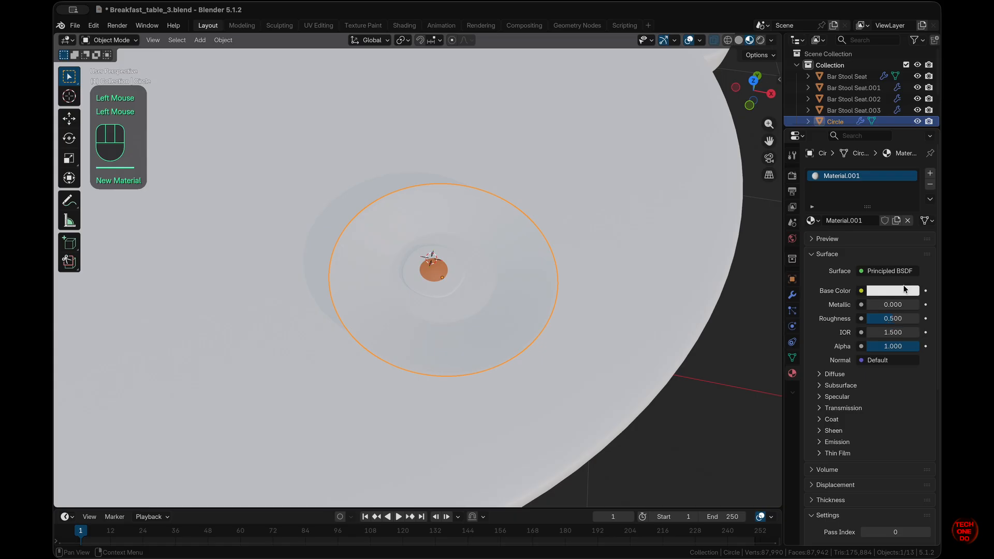
click(904, 289)
drag(909, 104, 910, 124)
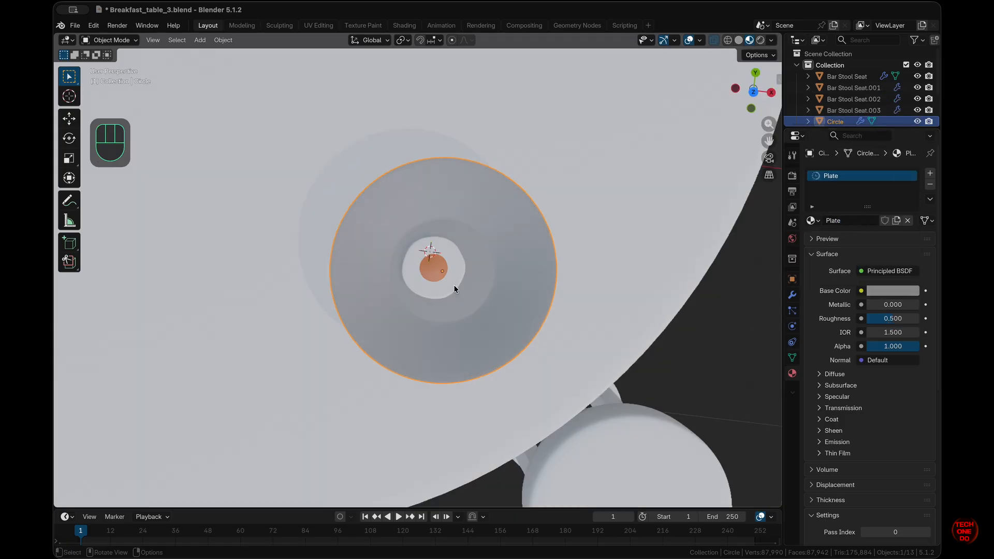
scroll(454, 288, up, 3)
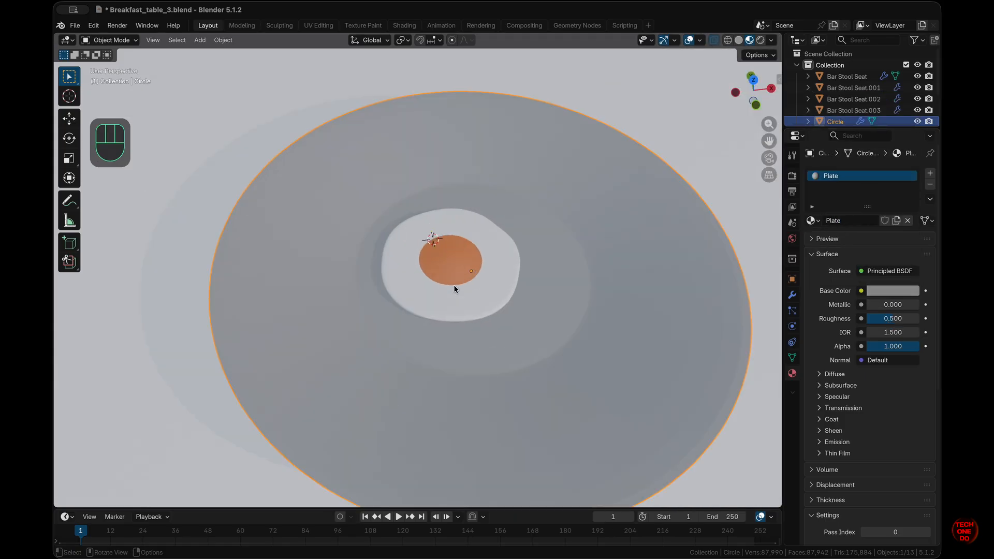
Rename the plate's Circle object as Plate.
scroll(848, 88, down, 2)
click(845, 92)
click(840, 82)
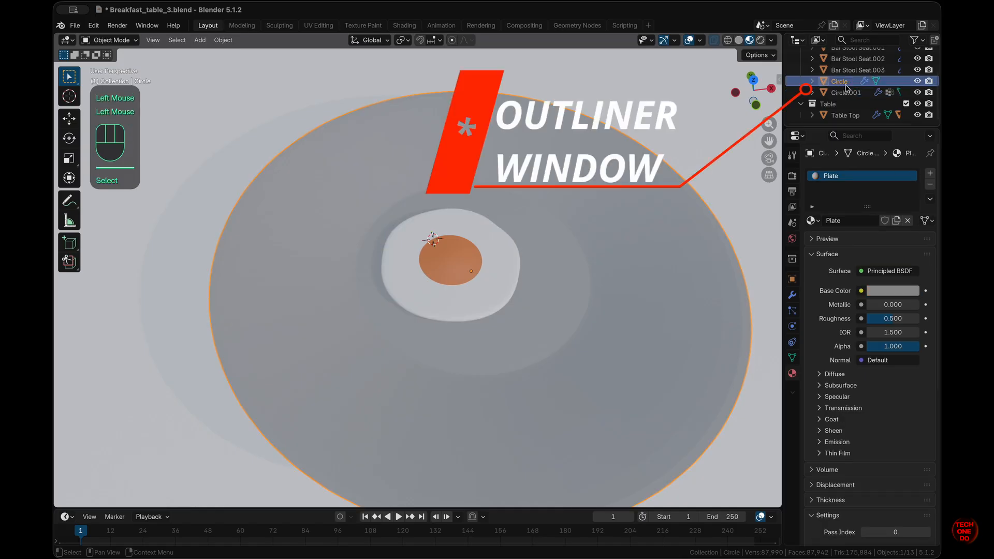
double_click(845, 82)
text(Pla)
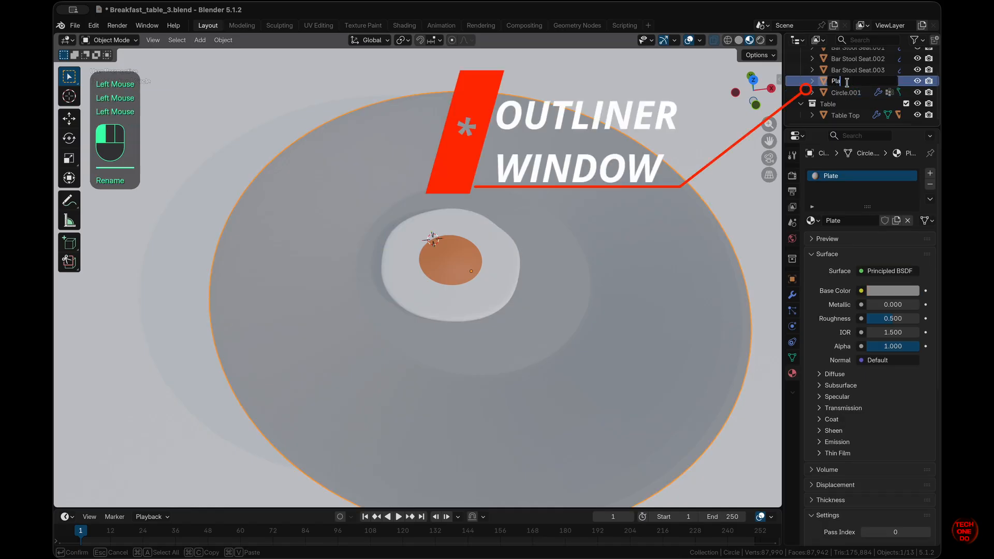
text(te)
key(Return)
Rename the egg object as Omelette.
double_click(846, 81)
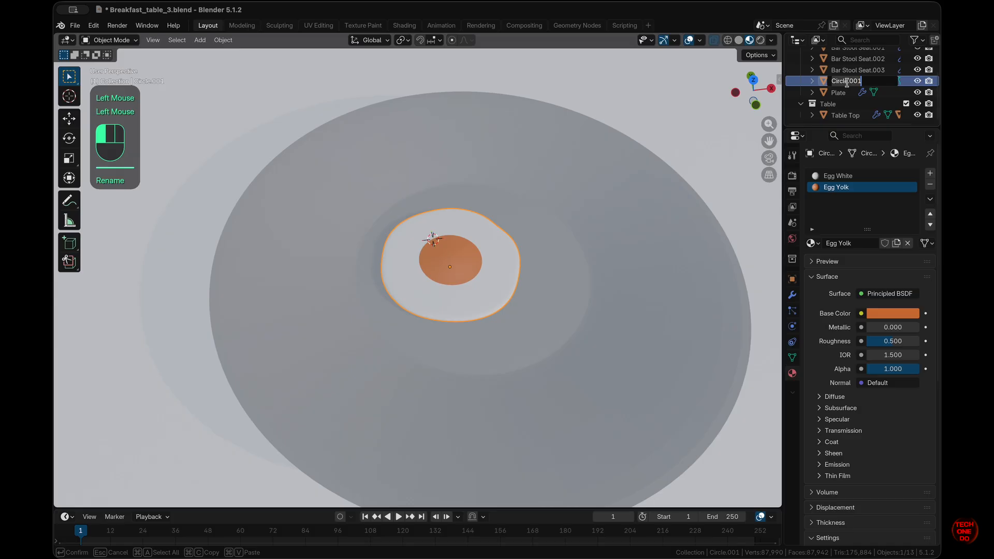
text(Omelette)
key(Return)
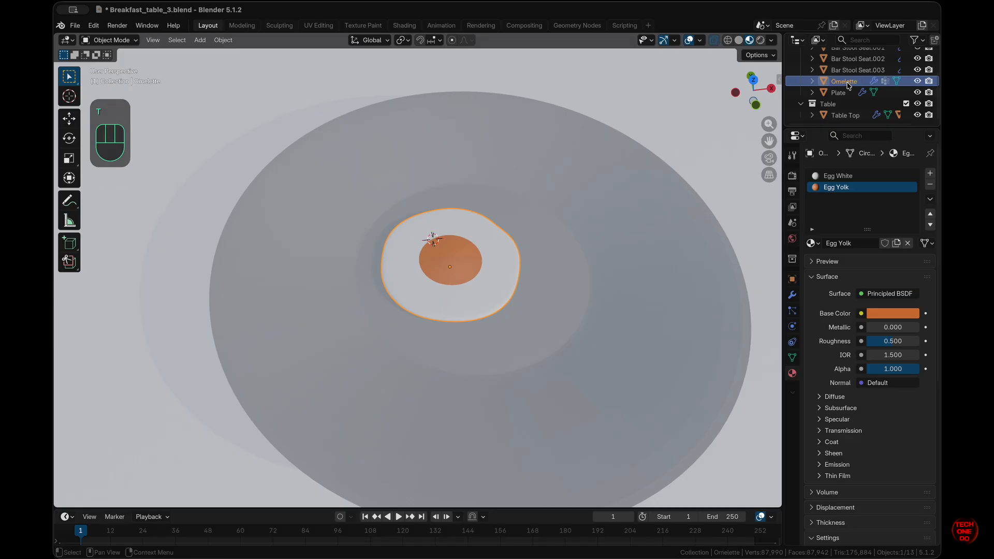
From the top view, place the 3D cursor on the plate, to the upper right of the egg.
scroll(565, 309, down, 5)
scroll(565, 309, up, 5)
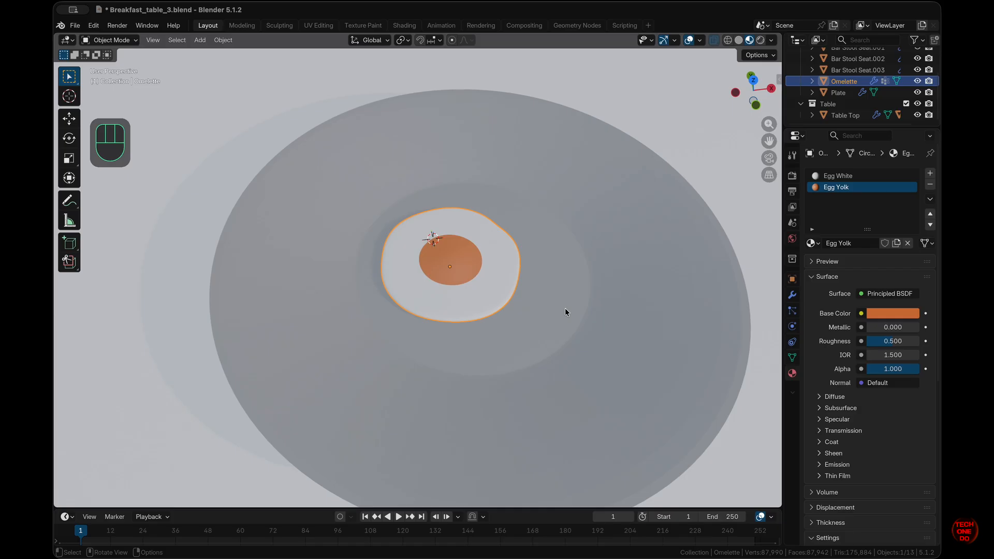
key(KP_7)
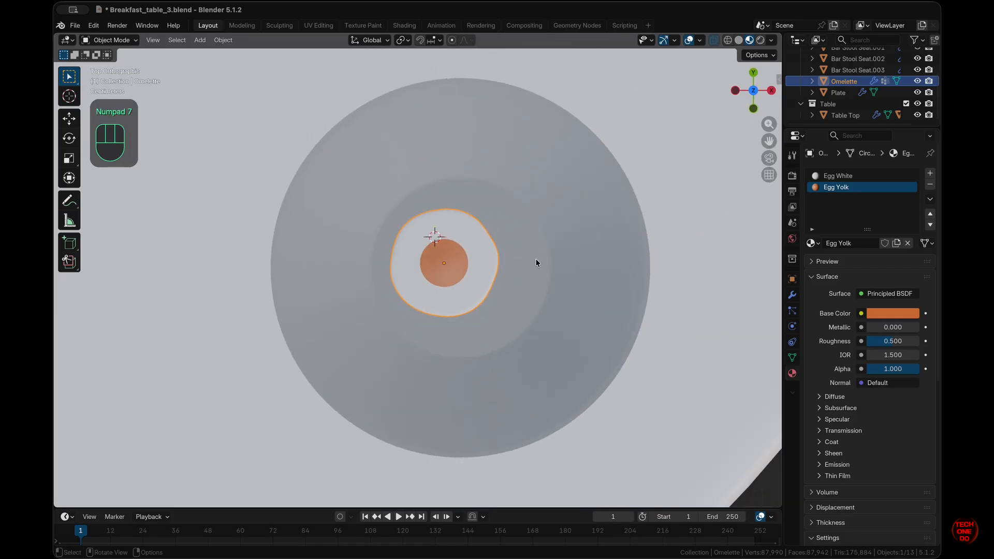
key(shift)
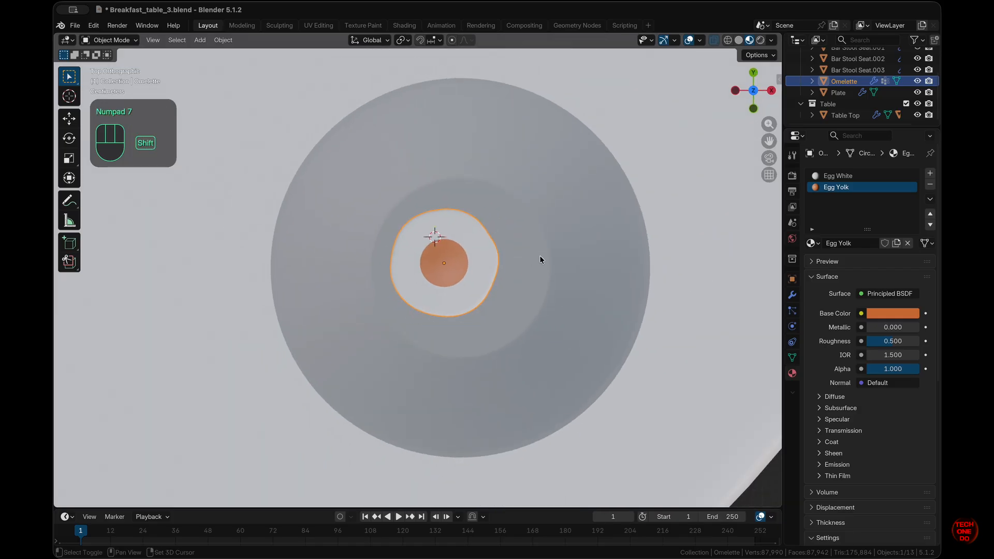
shift+right_click(575, 224)
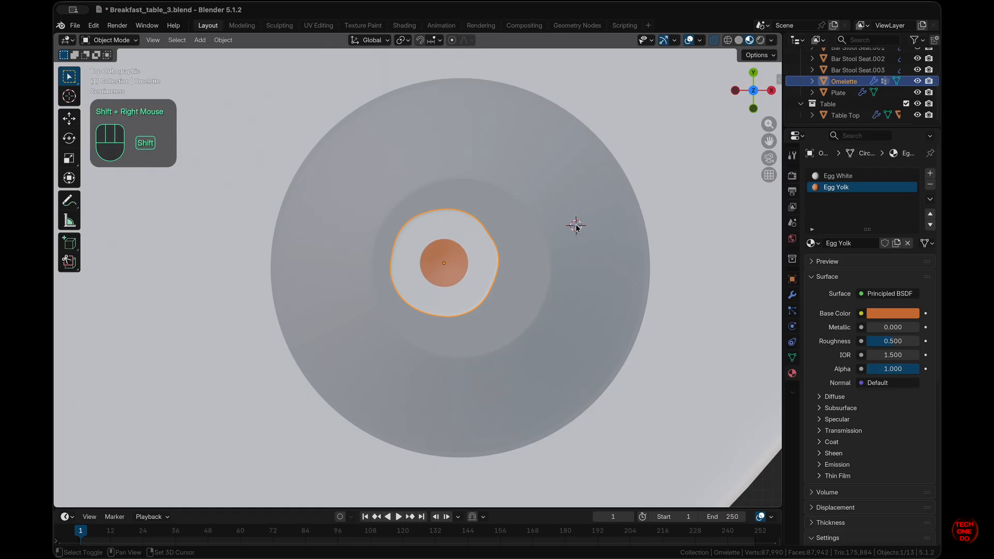
key(shift)
Add a cube mesh at the 3D cursor and scale it uniformly to 0.05.
key(shift+a)
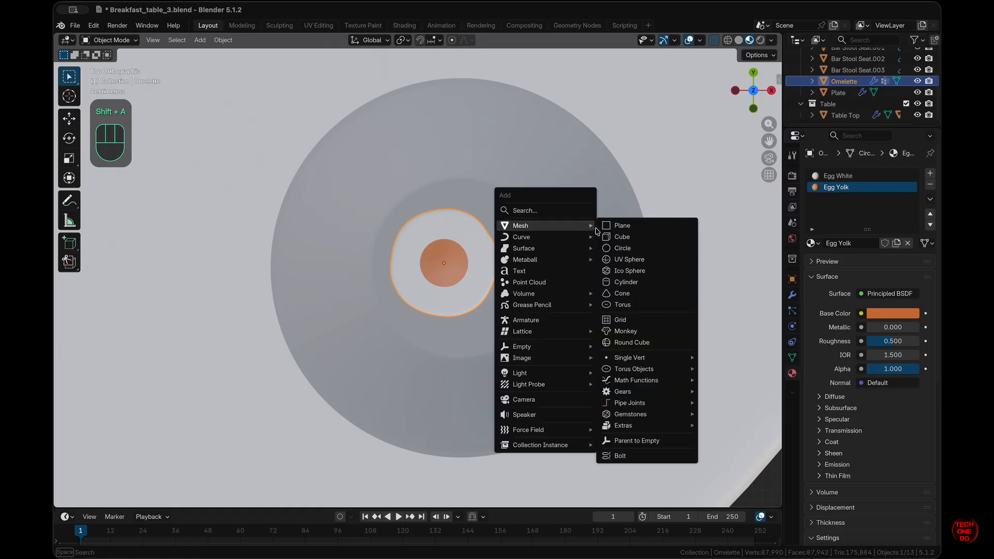
click(622, 236)
scroll(611, 396, down, 5)
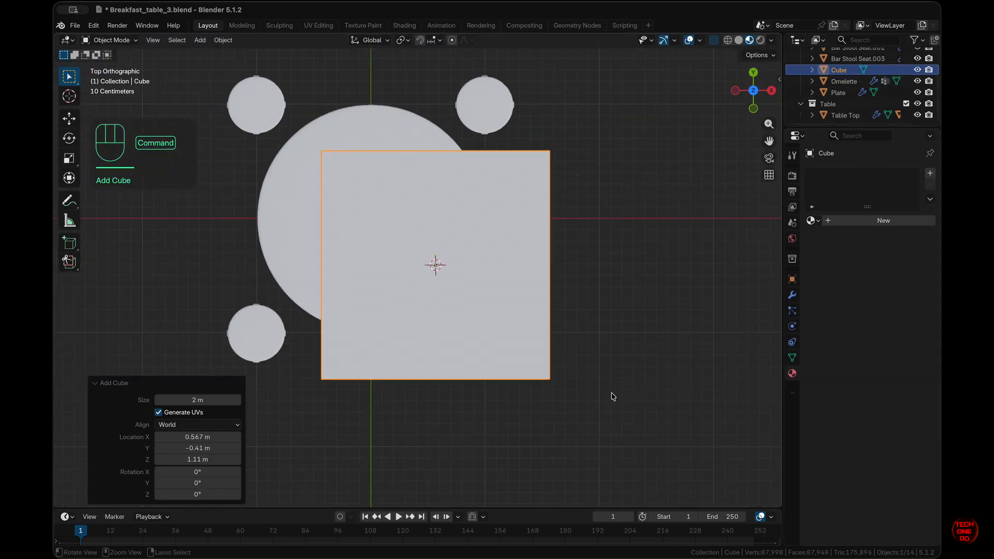
text(s05)
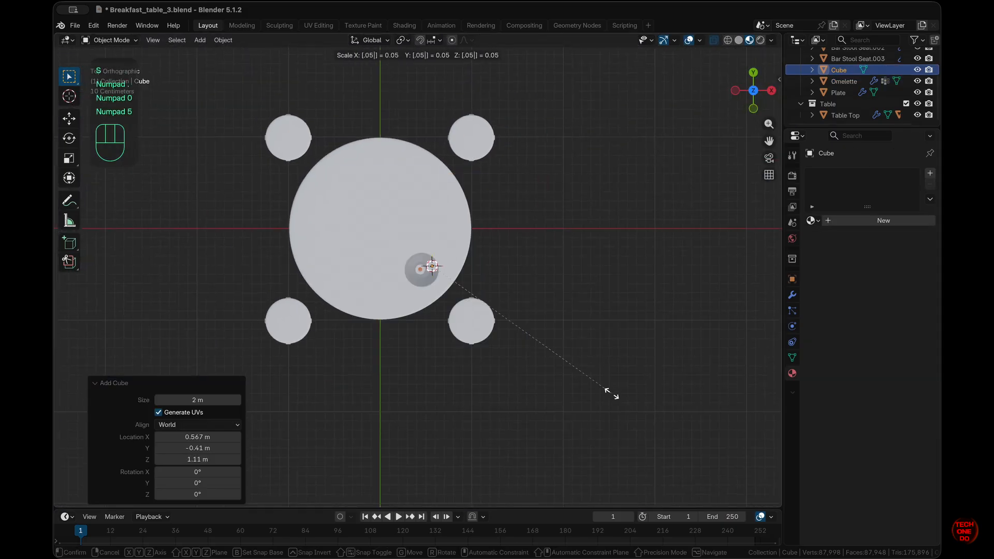
key(KP_Enter)
Flatten the cube into a thin slab by scaling it 0.02 along Z, then raise the Z factor to slightly above 0.06.
scroll(396, 238, up, 10)
middle_drag(395, 233, 396, 234)
text(sz)
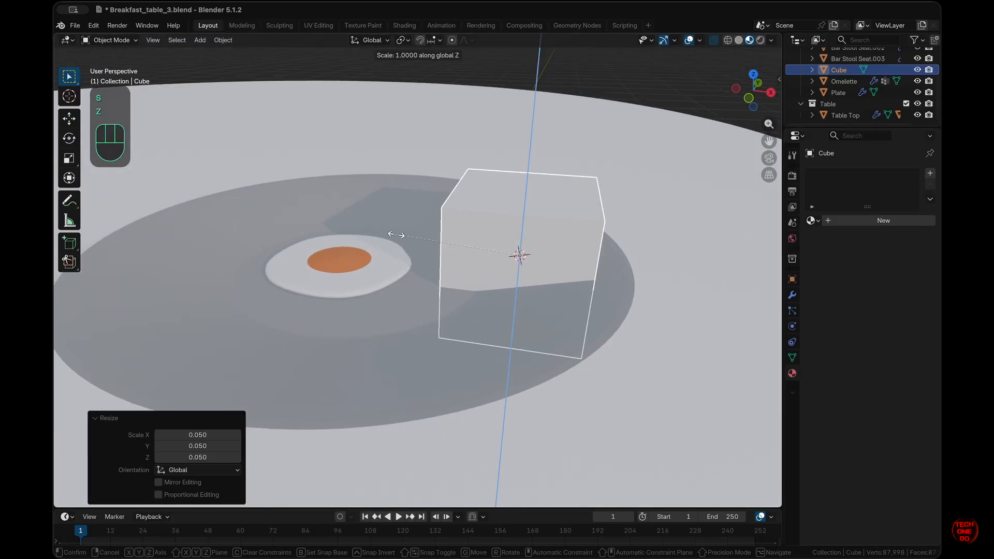
text(.02)
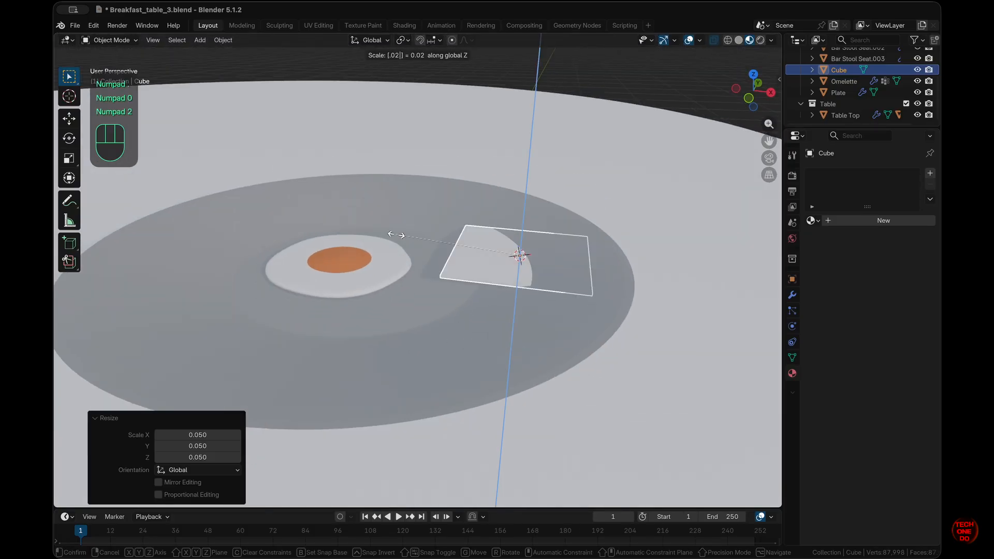
key(Return)
click(237, 457)
click(237, 458)
click(237, 457)
click(237, 458)
click(237, 457)
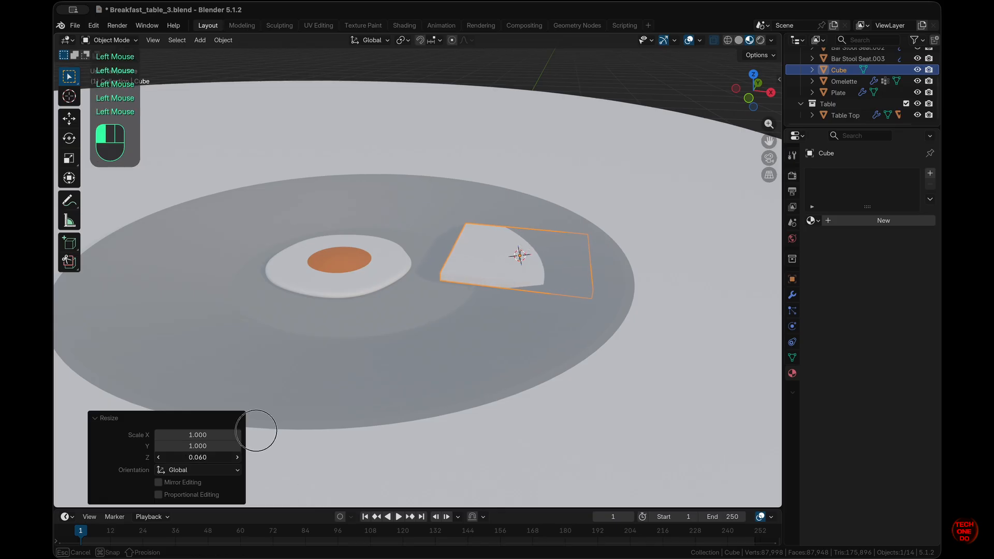
click(237, 457)
click(501, 274)
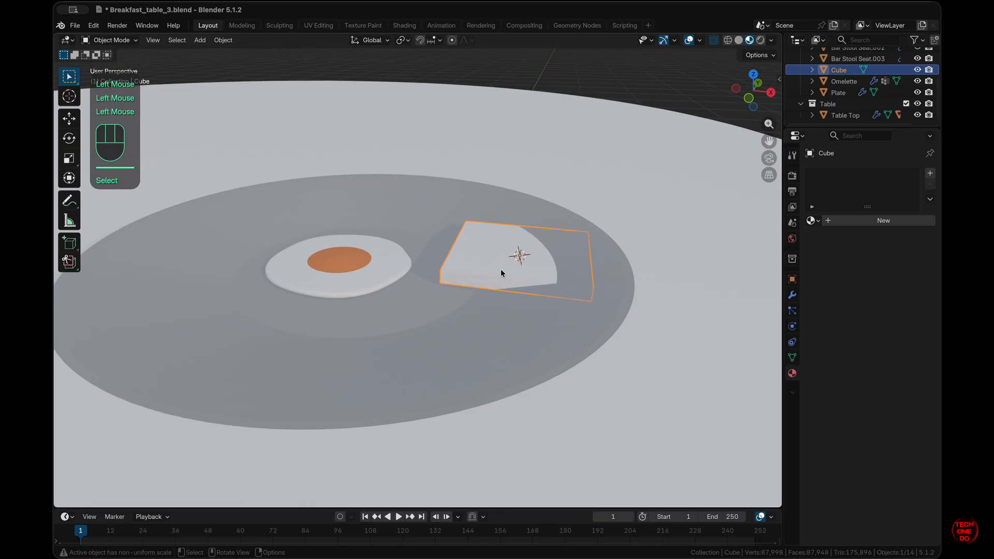
Move the slab up about 0.036 m along Z so it sits above the plate.
key(g)
key(z)
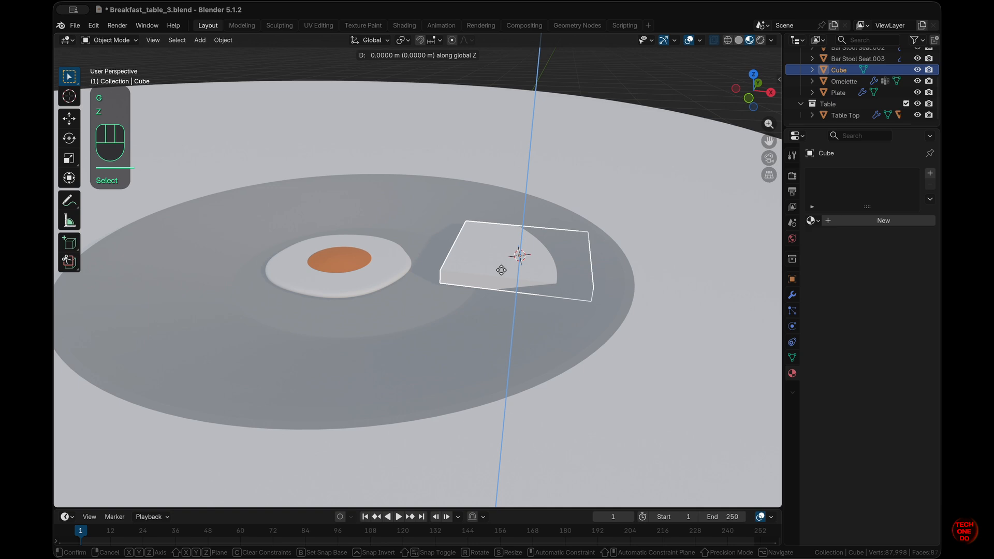
key(ctrl)
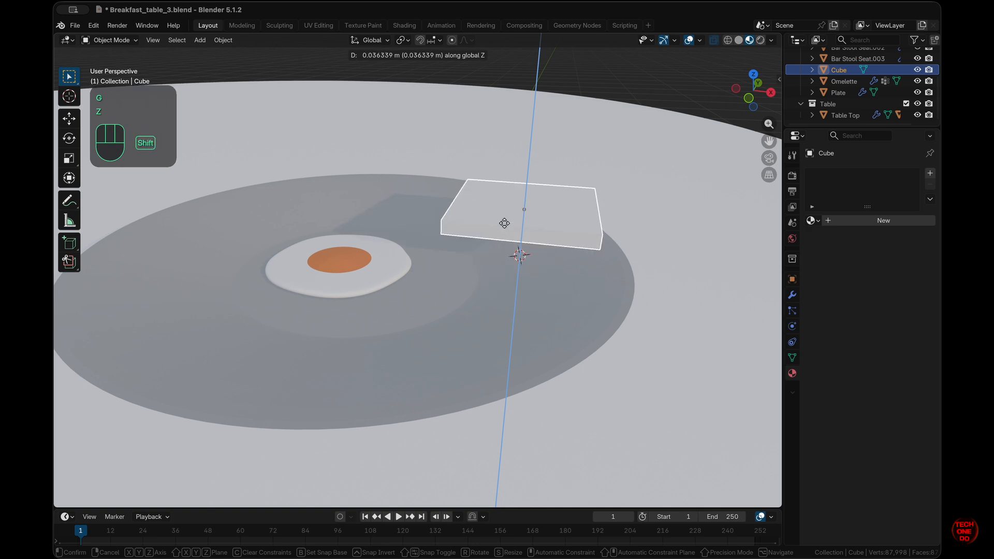
shift+click(505, 222)
Deselect the slab's mesh and isolate the slab in local view.
scroll(536, 261, down, 5)
scroll(536, 262, up, 10)
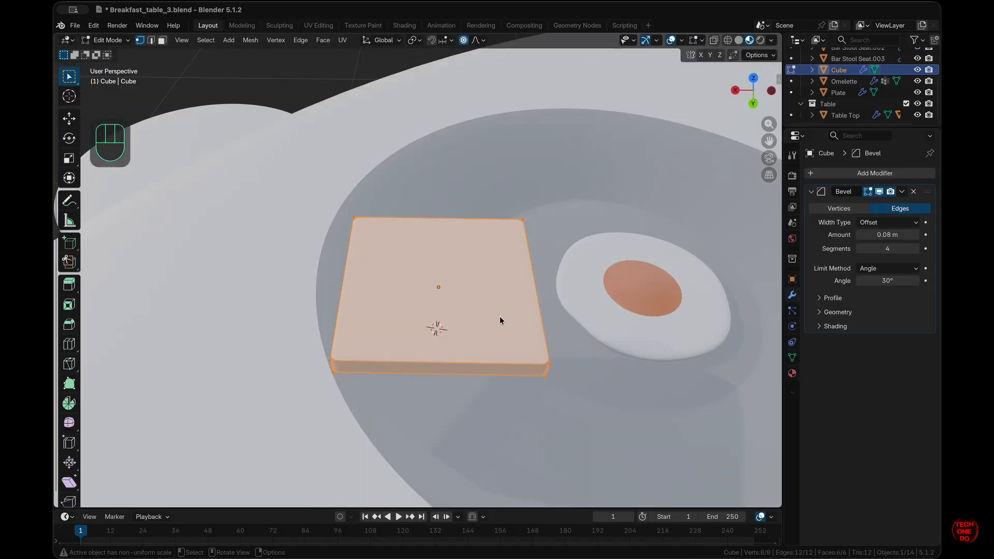
scroll(499, 316, up, 10)
click(363, 253)
key(KP_Divide)
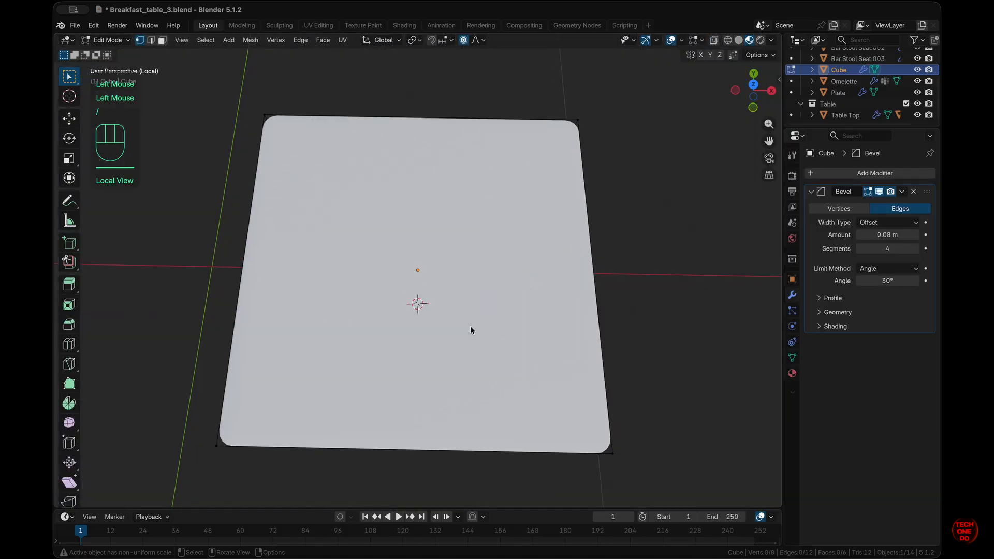
Switch to face selection and select both the slab's upper and lower faces.
key(Tab)
key(Tab)
key(3)
click(408, 245)
scroll(408, 245, down, 10)
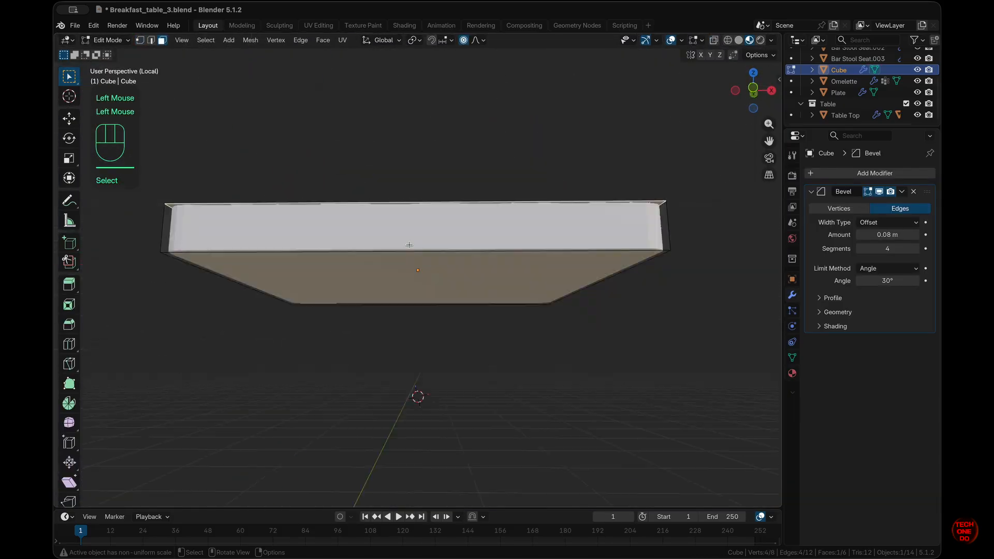
shift+click(454, 195)
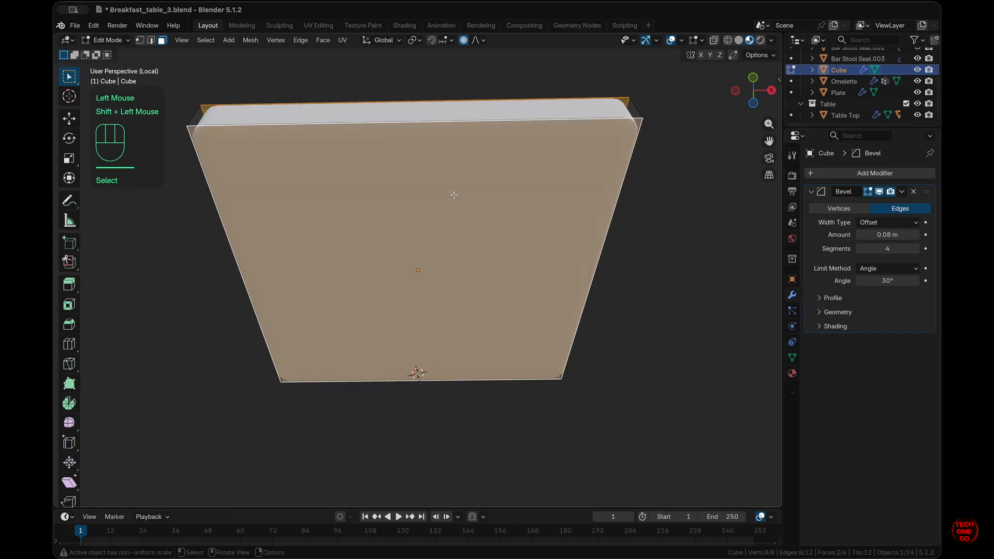
Create a new material for the slab and give it a red base color.
scroll(454, 195, up, 10)
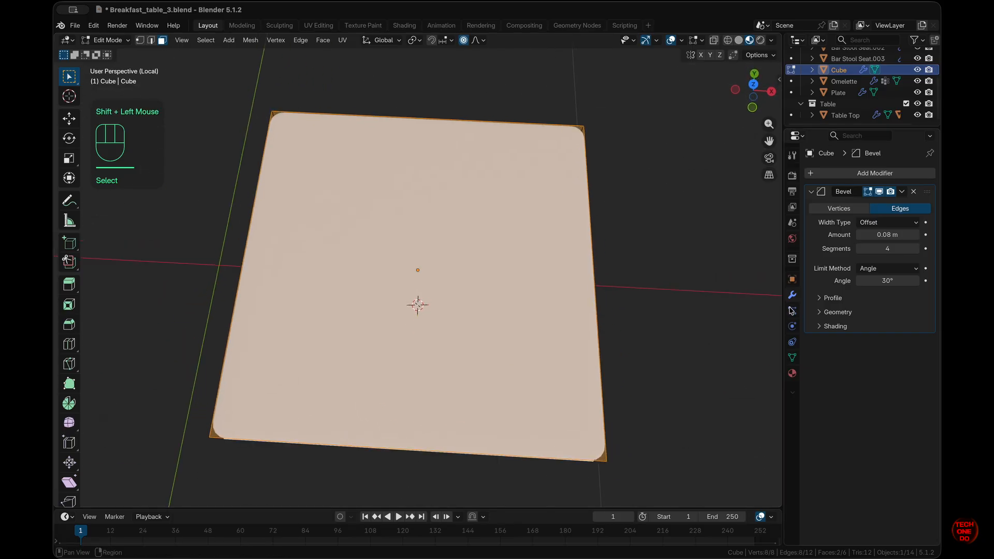
click(791, 374)
click(870, 234)
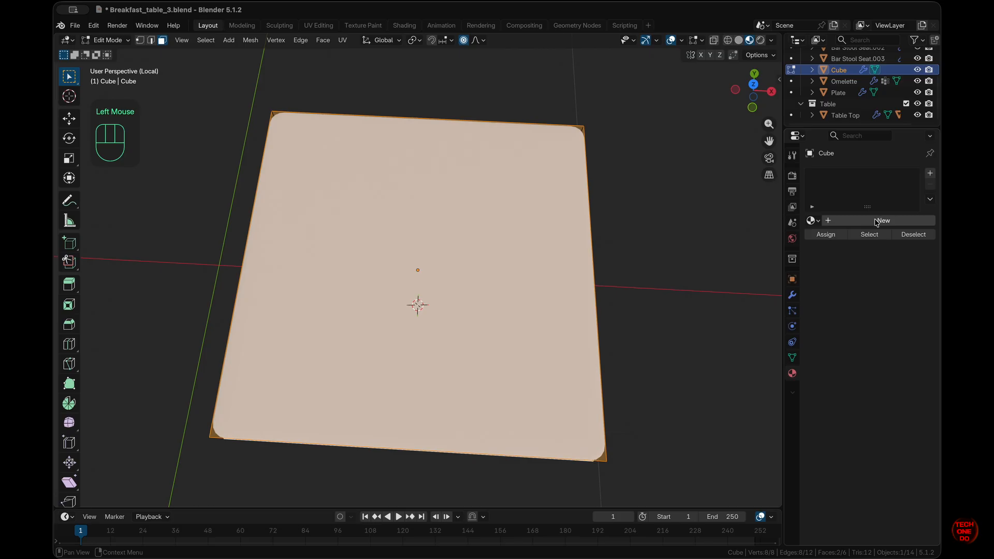
click(892, 305)
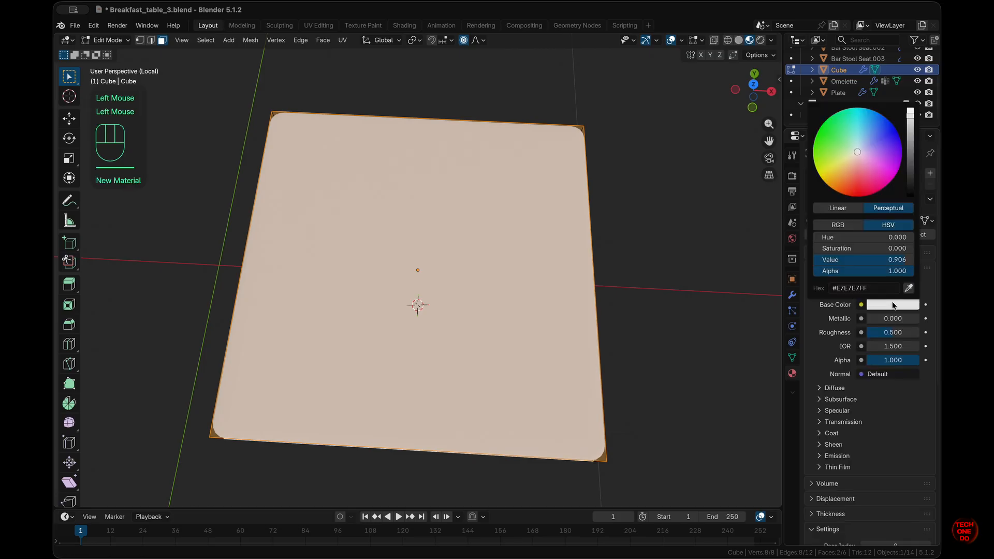
drag(856, 154, 856, 184)
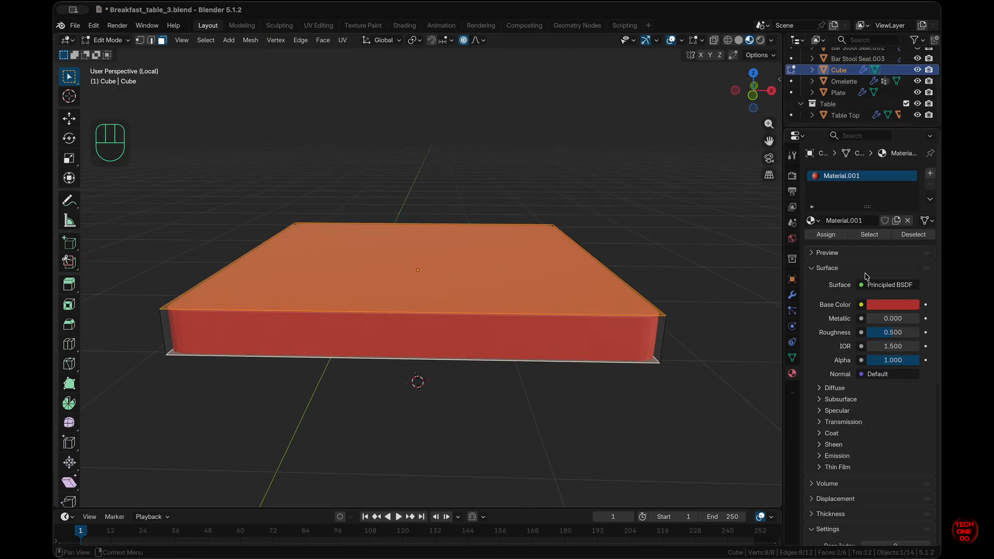
click(906, 304)
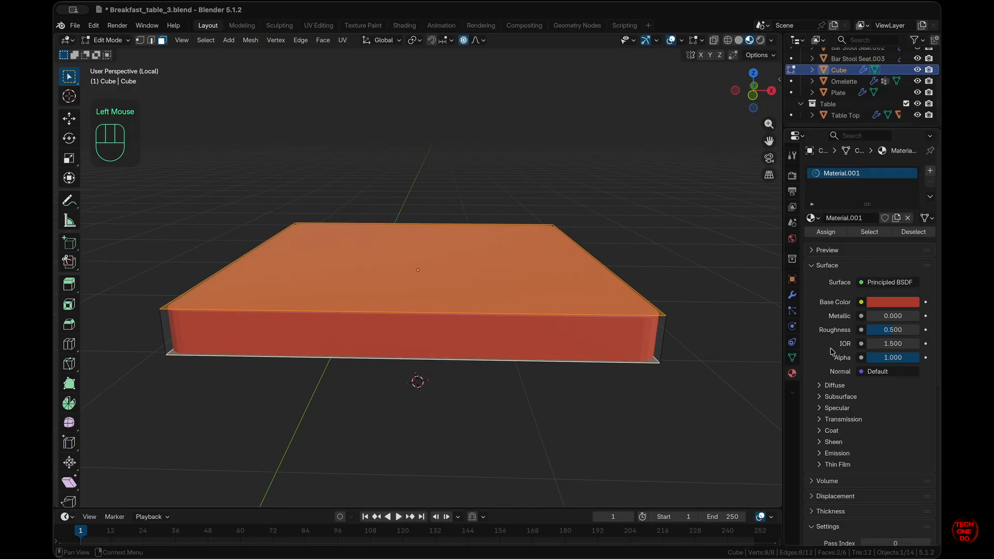
double_click(843, 218)
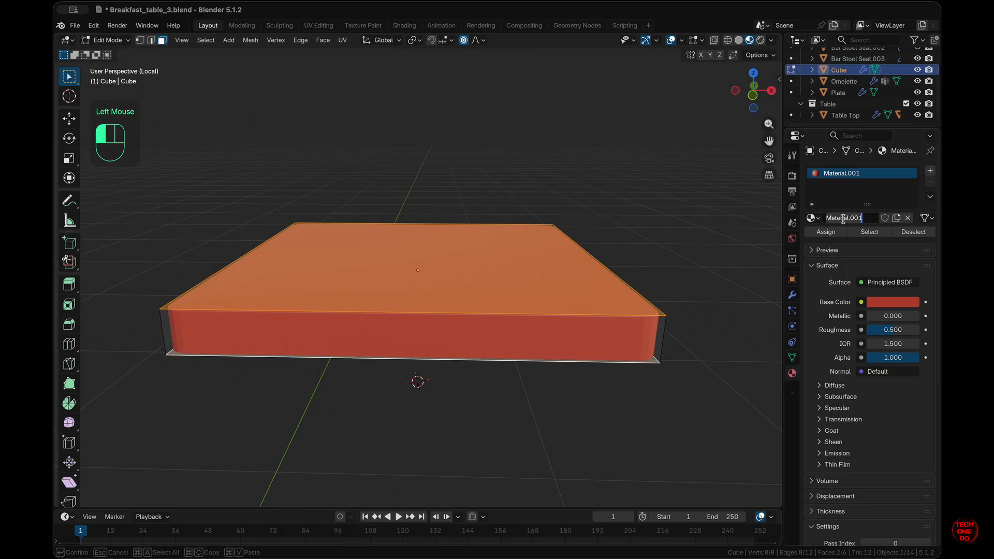
Add a second slab material with cream base color #E7DBC3 and assign it to the selected upper and lower faces.
click(931, 172)
click(869, 244)
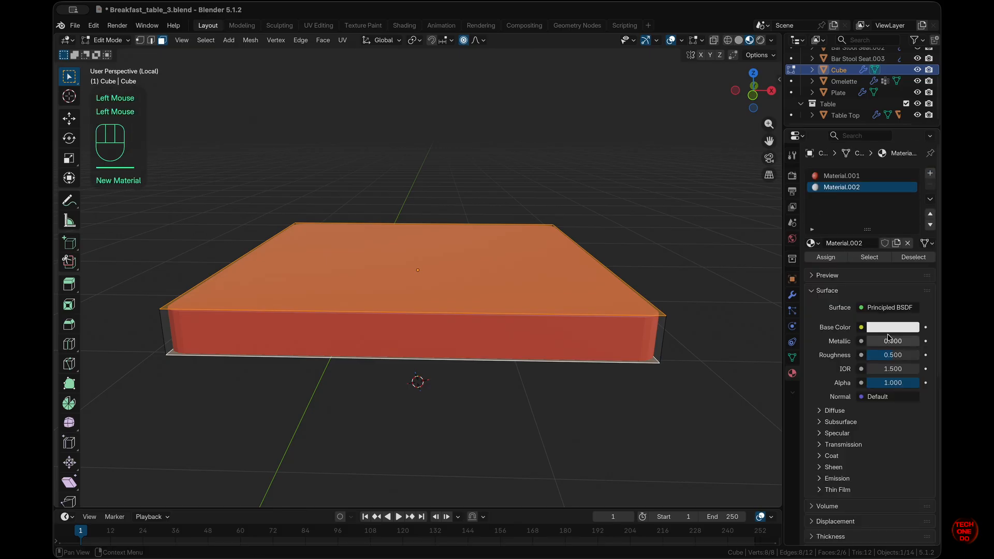
click(893, 327)
drag(857, 175, 851, 180)
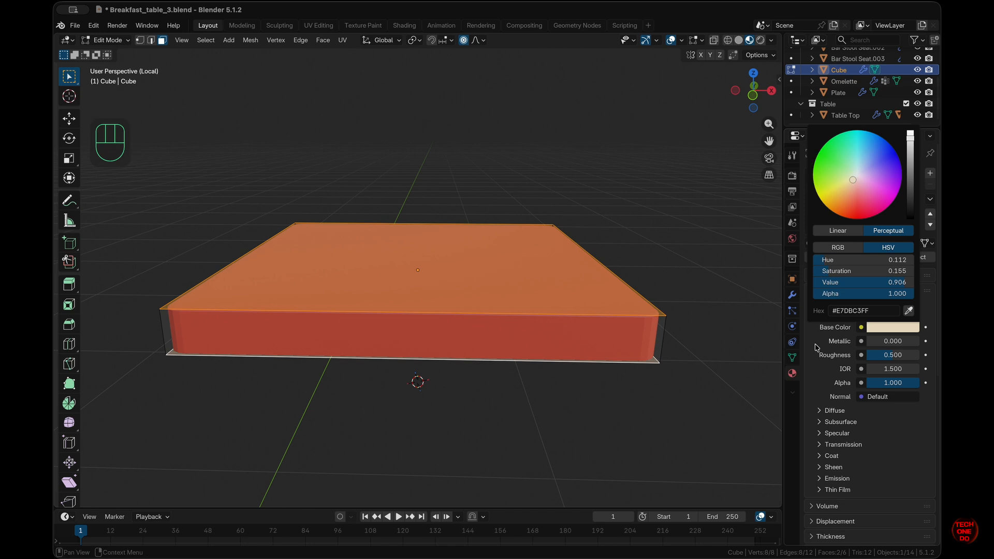
click(826, 263)
scroll(501, 342, up, 10)
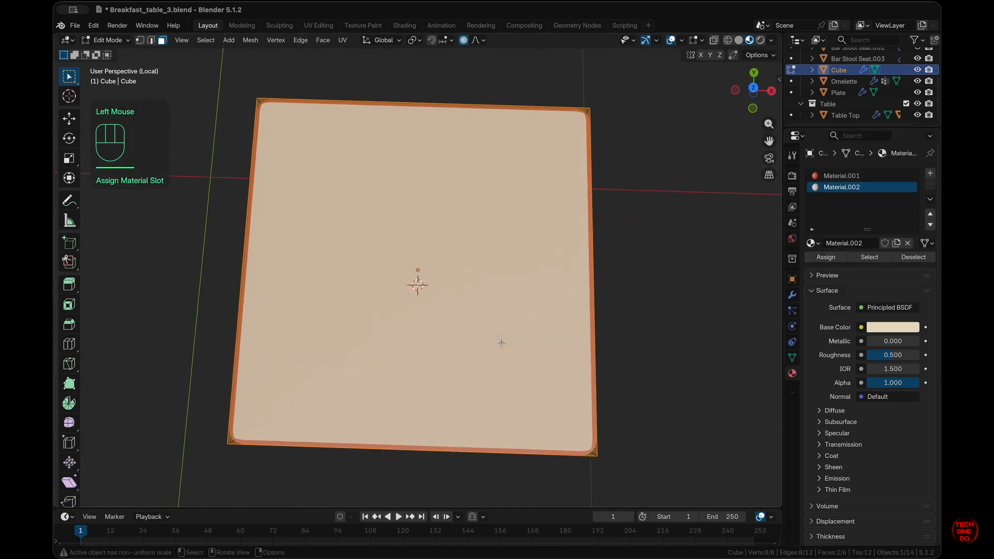
scroll(500, 342, up, 5)
scroll(501, 342, down, 10)
Collapse the Bevel modifier's settings and add a level 2 Subdivision modifier to the slab in Object Mode.
click(792, 295)
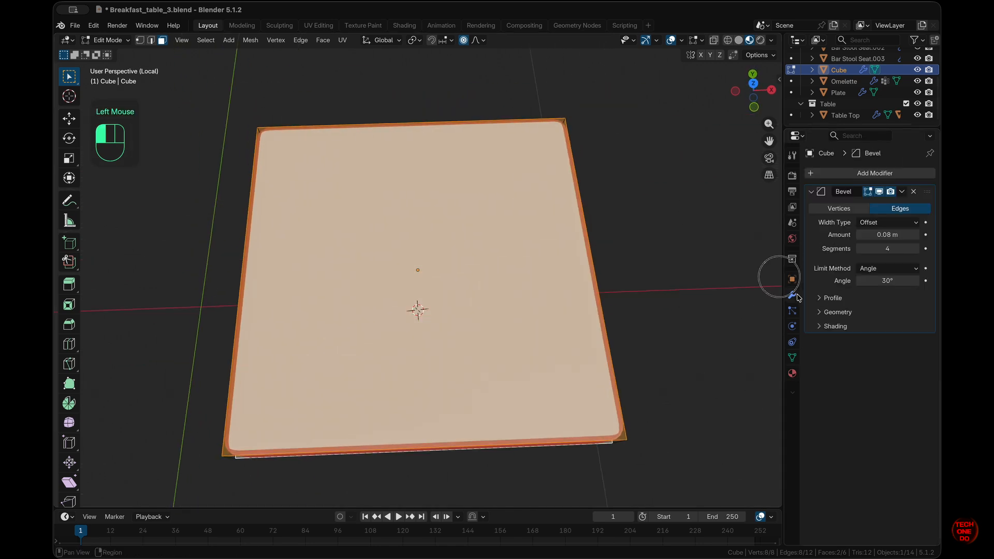
click(815, 193)
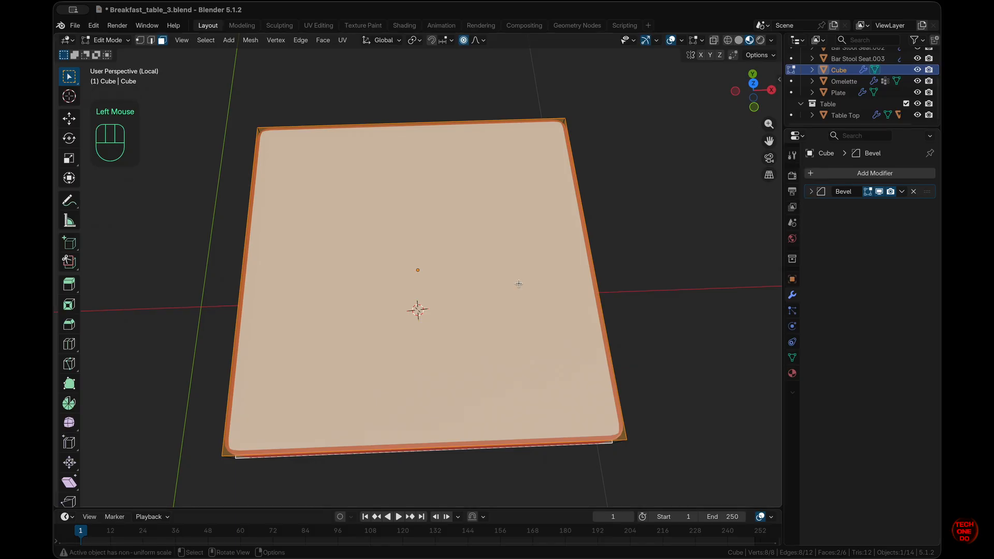
key(Tab)
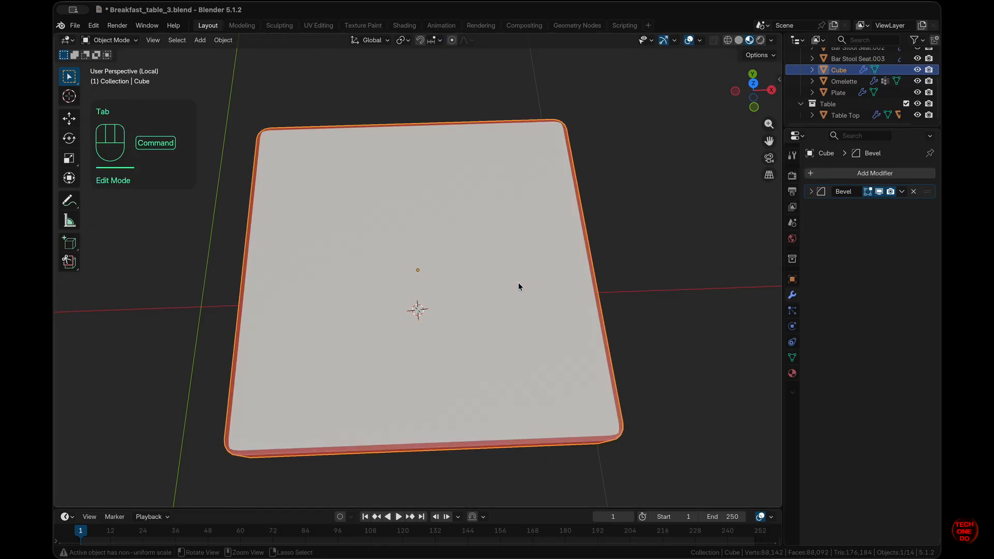
key(super+2)
scroll(481, 342, down, 10)
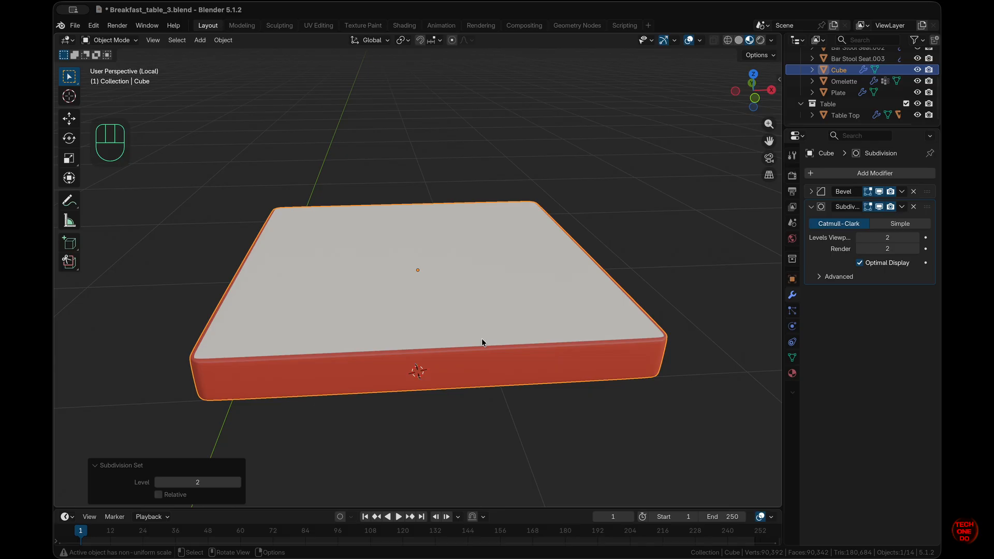
scroll(481, 339, up, 3)
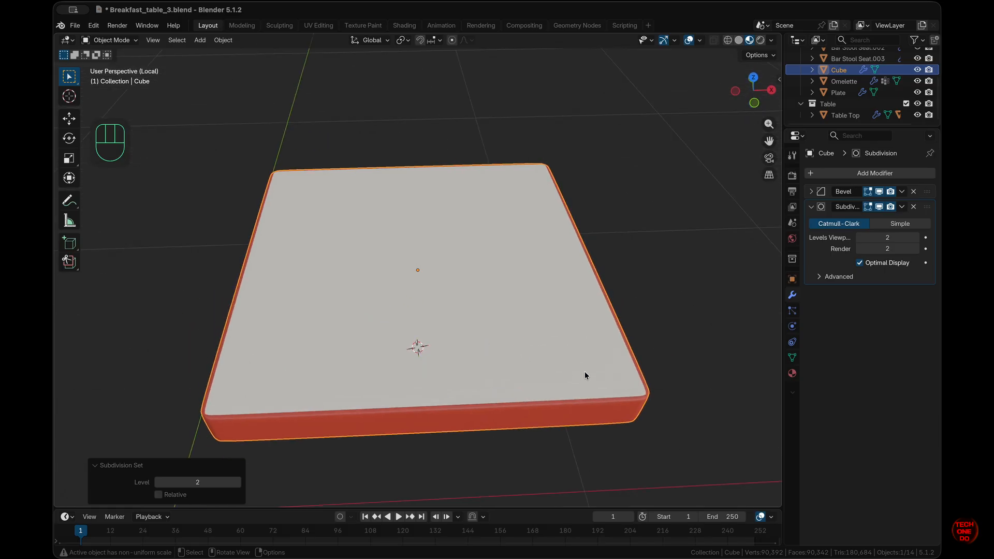
Cut seven evenly spaced edge loops through the slab, running from its front edge to its back edge.
key(Tab)
key(super+r)
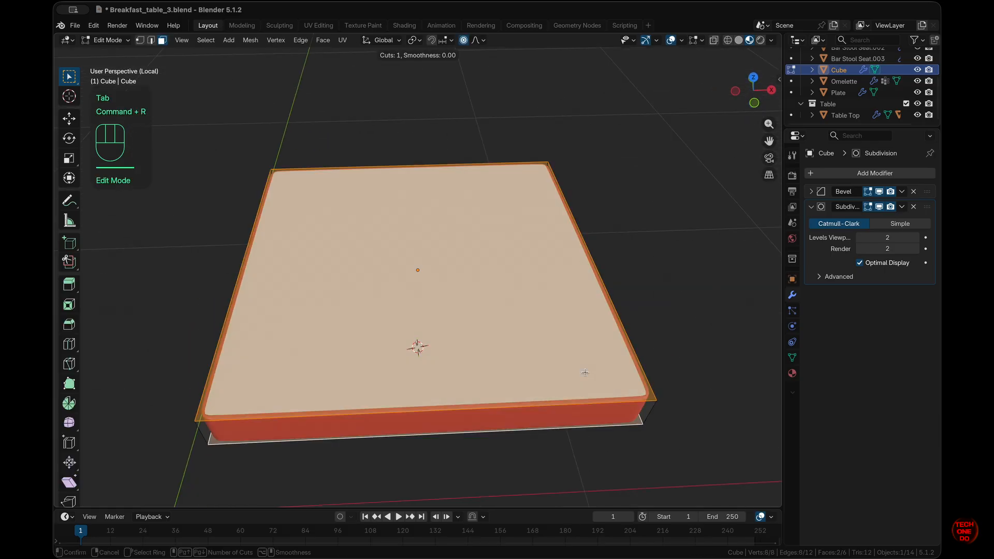
scroll(589, 383, up, 5)
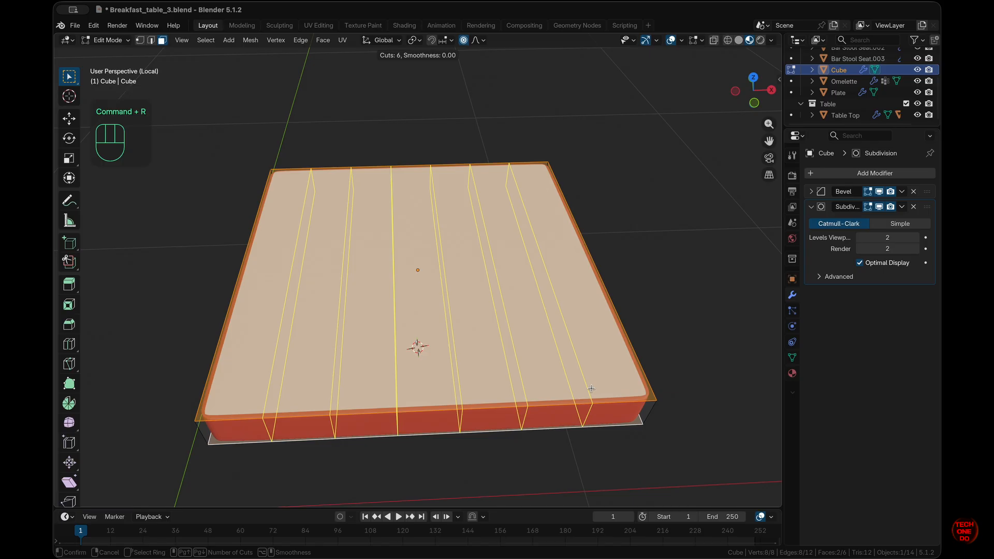
scroll(591, 388, up, 1)
click(591, 388)
click(591, 388)
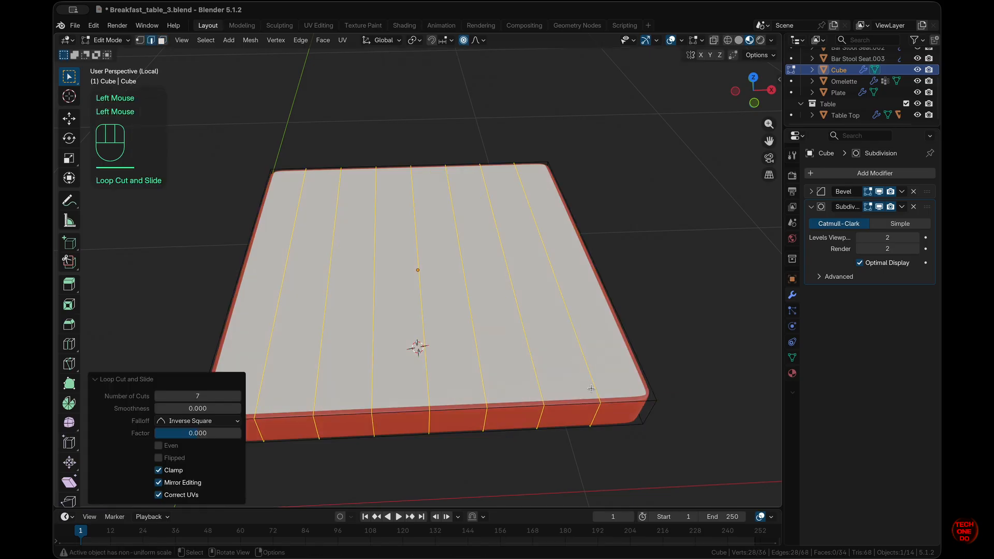
Cut seven more evenly spaced edge loops across the slab, perpendicular to the first set.
key(super+r)
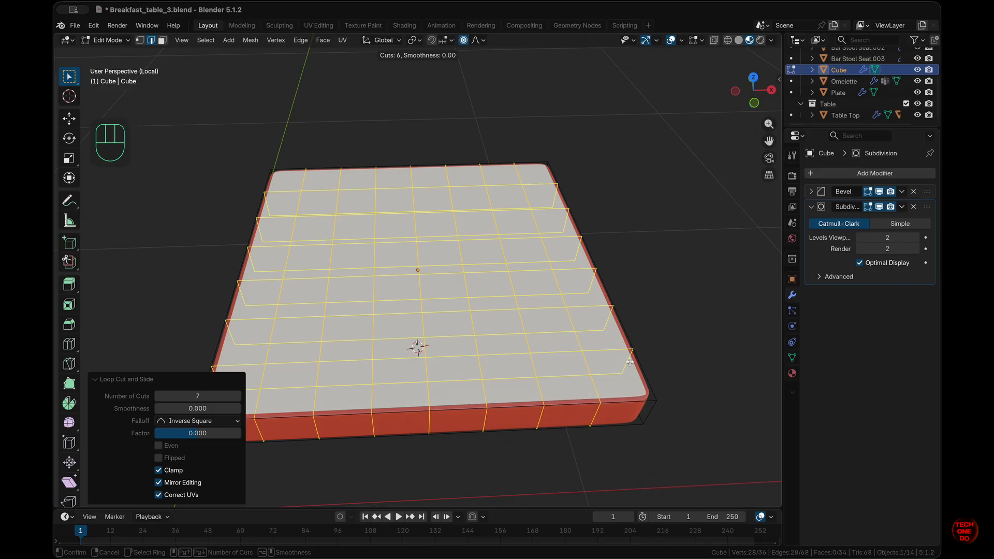
scroll(629, 361, up, 1)
click(630, 361)
click(629, 361)
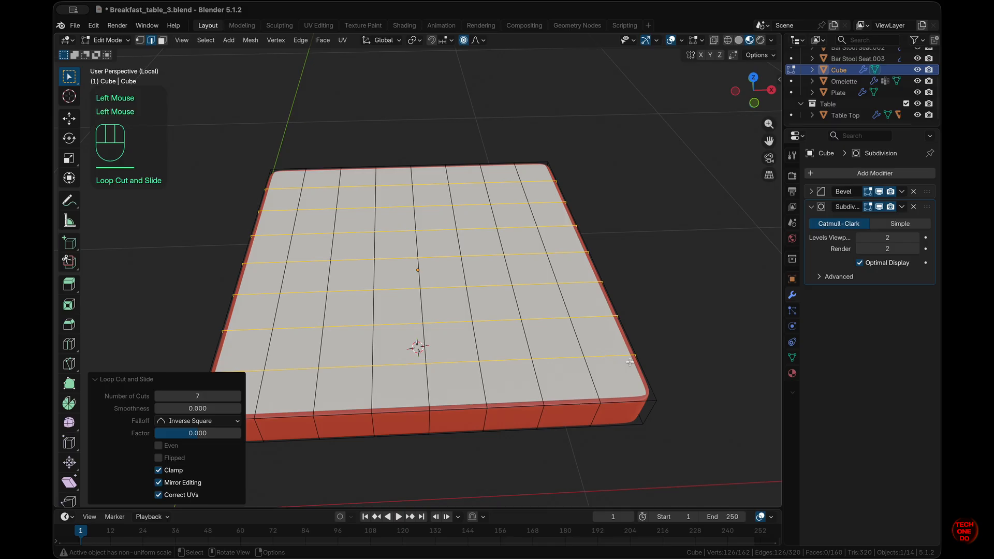
click(648, 365)
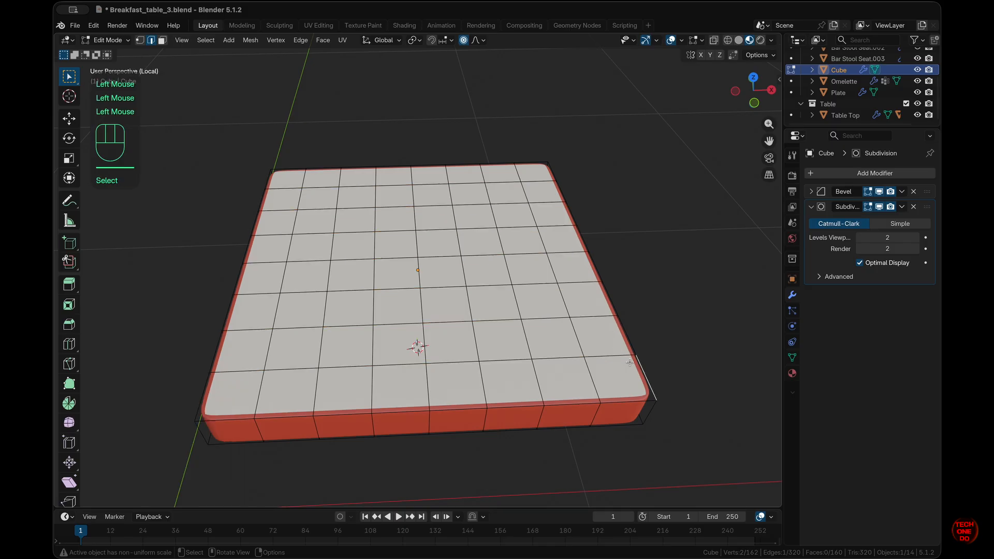
Leave local view and return to Object Mode with the slab selected.
scroll(675, 370, up, 5)
scroll(675, 369, down, 5)
scroll(674, 369, down, 5)
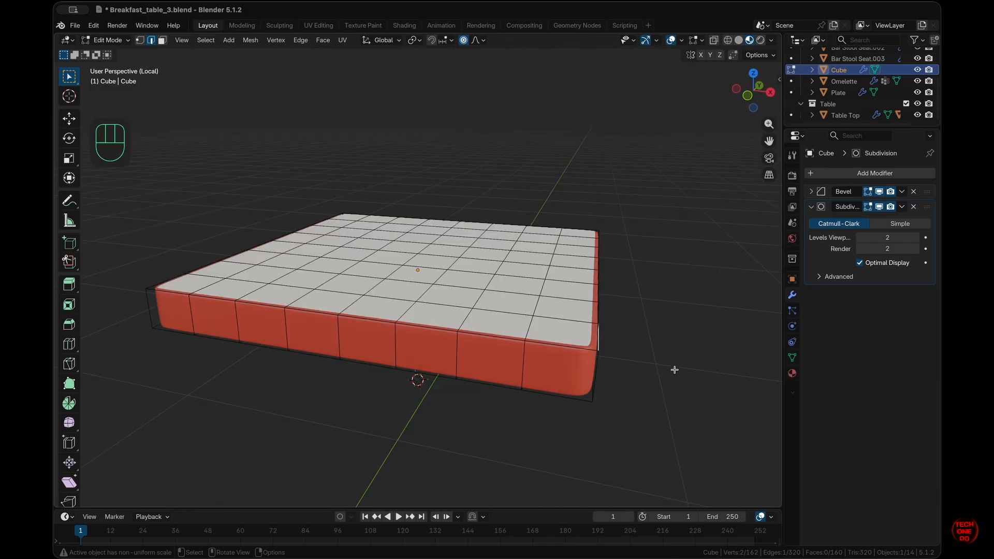
scroll(674, 370, up, 8)
key(slash)
scroll(675, 369, down, 6)
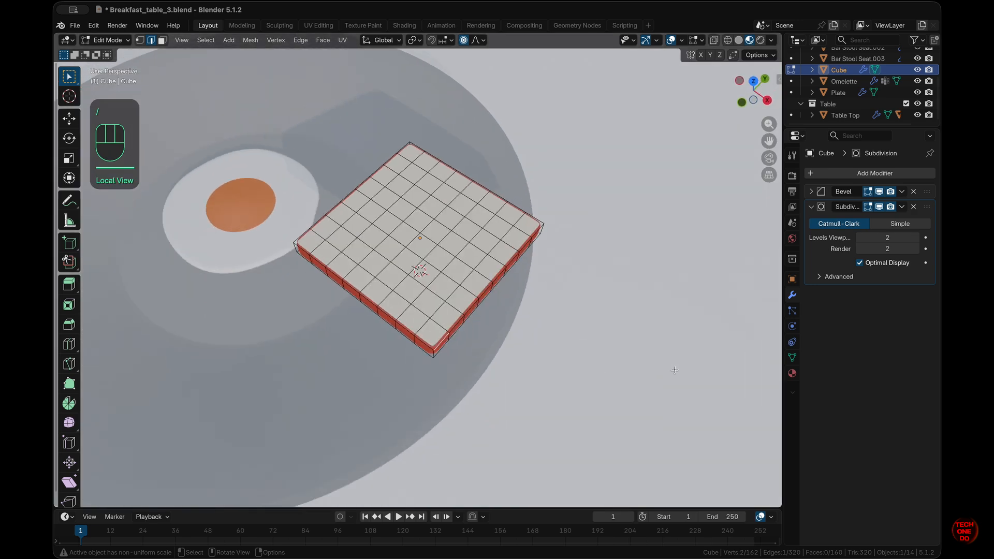
scroll(675, 369, up, 5)
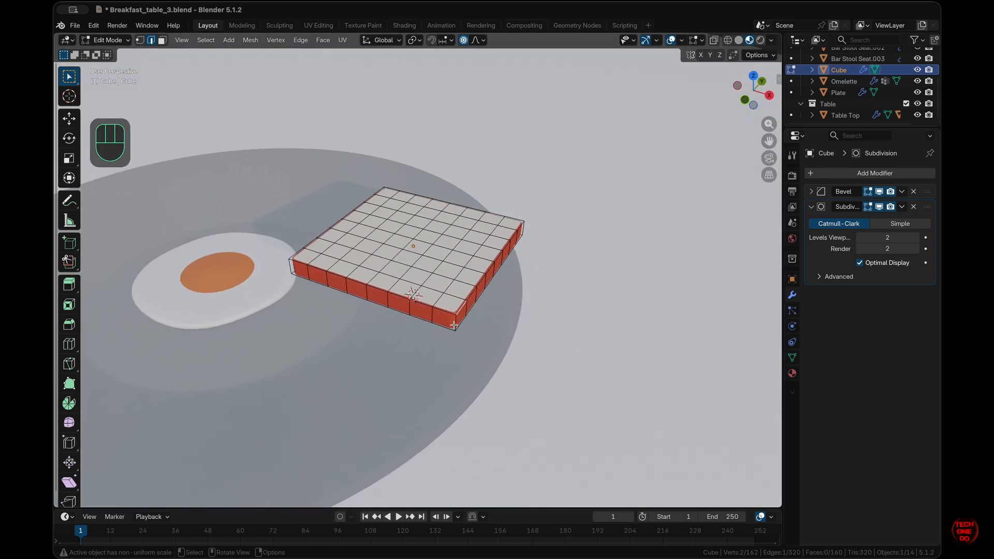
key(Tab)
click(445, 282)
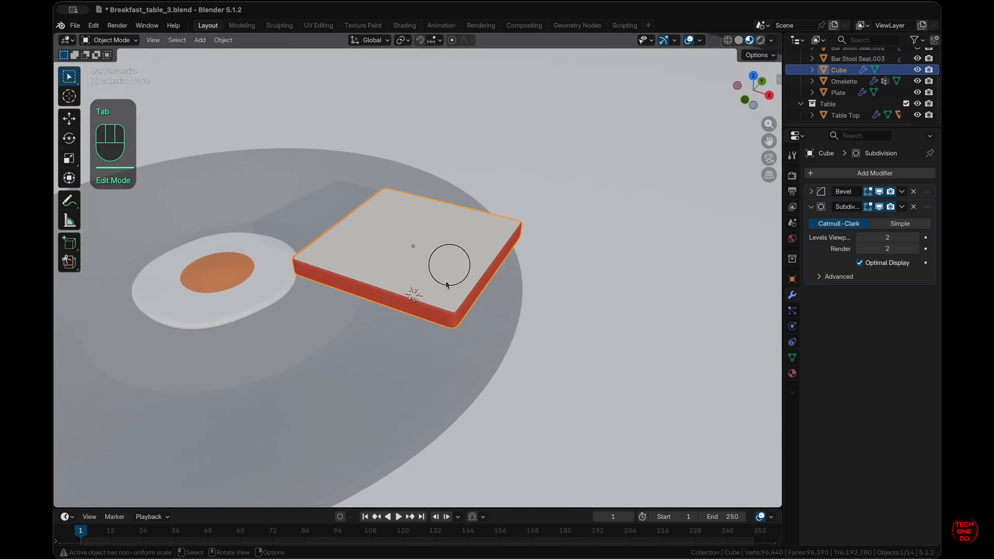
Rotate the slab about 27.4° around the global Z axis in the top view.
scroll(445, 280, down, 5)
scroll(445, 285, down, 2)
scroll(446, 284, up, 6)
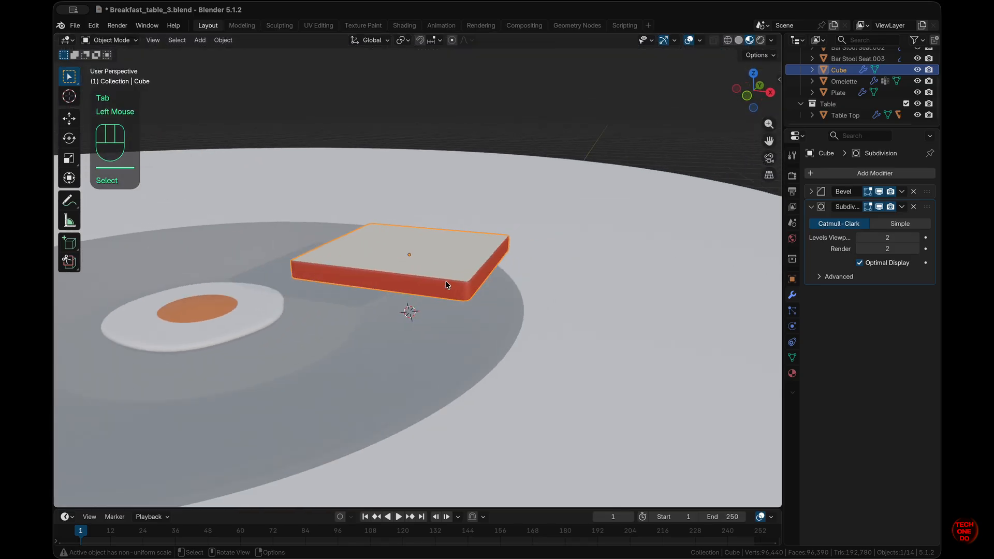
scroll(445, 285, right, 2)
scroll(447, 284, up, 3)
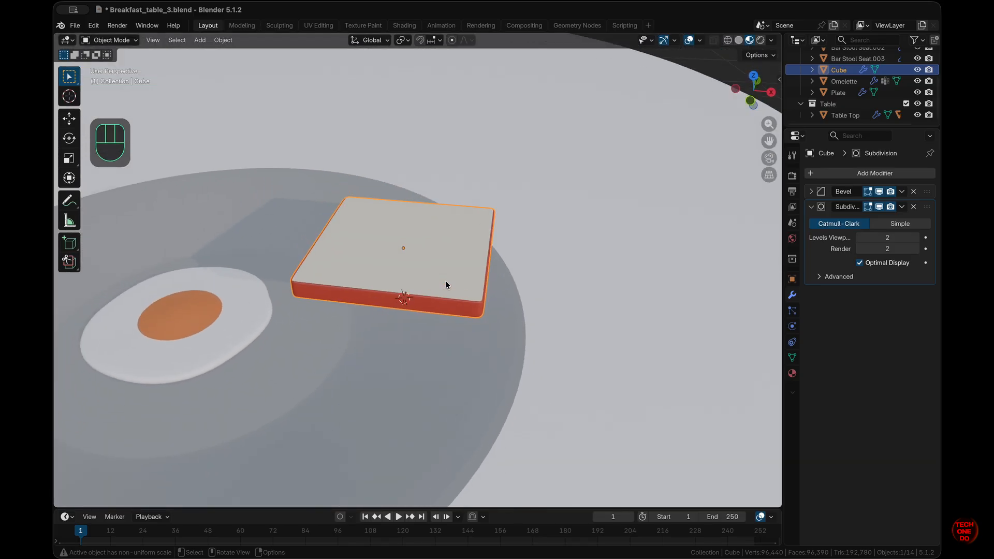
key(KP_7)
scroll(446, 284, down, 3)
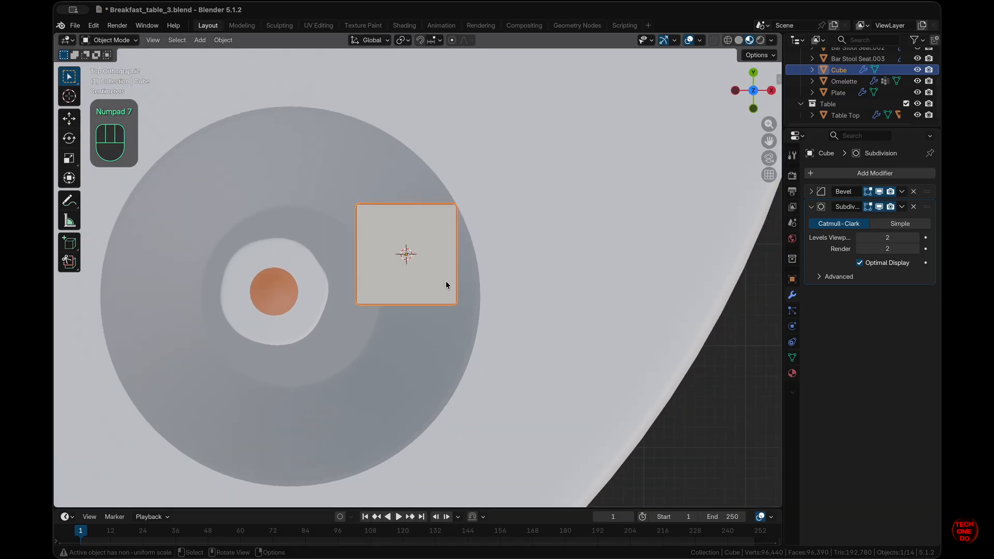
key(r)
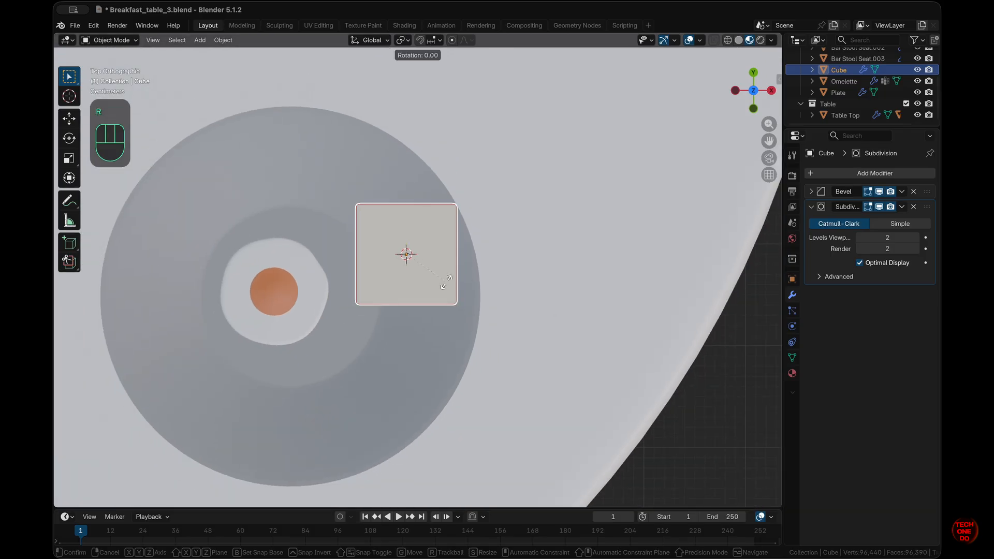
key(z)
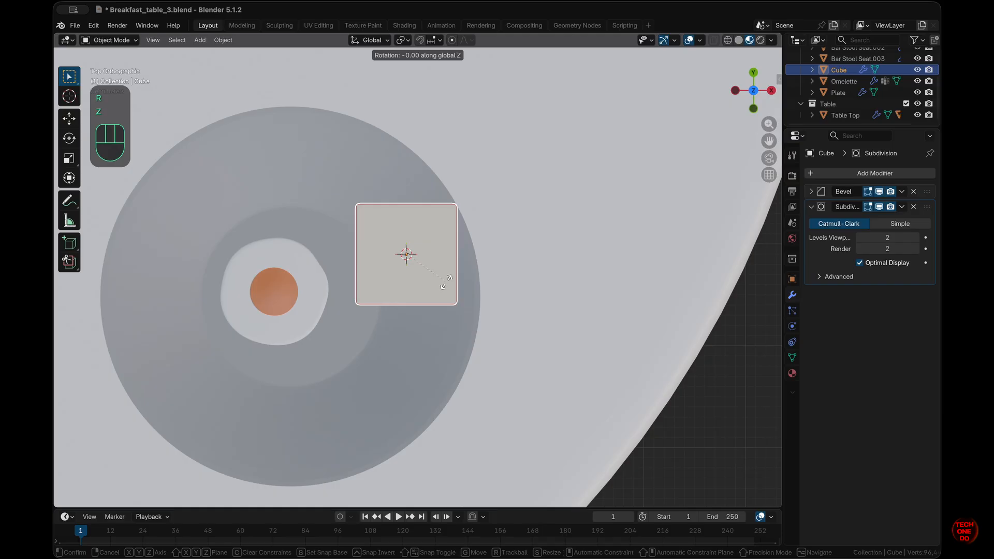
click(464, 262)
Select the plate and set the transform pivot point to the 3D Cursor.
scroll(464, 261, down, 10)
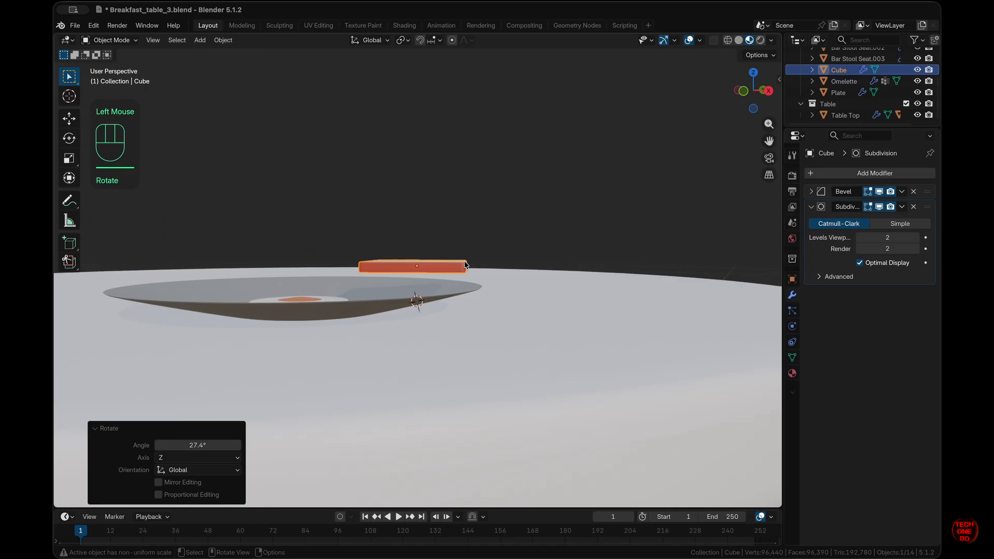
scroll(464, 261, down, 2)
super+scroll(464, 262, up, 5)
super+scroll(465, 262, down, 6)
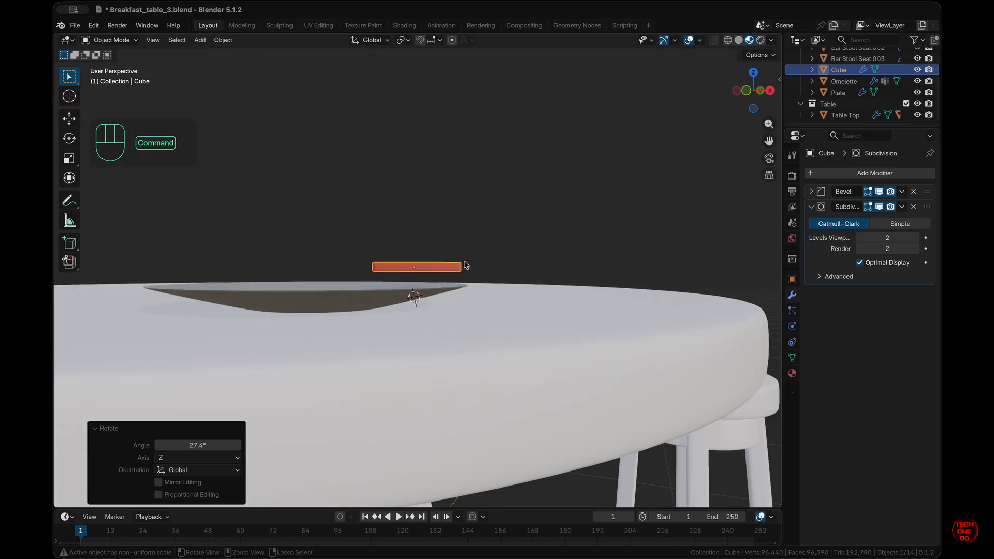
scroll(464, 262, up, 6)
scroll(464, 261, down, 3)
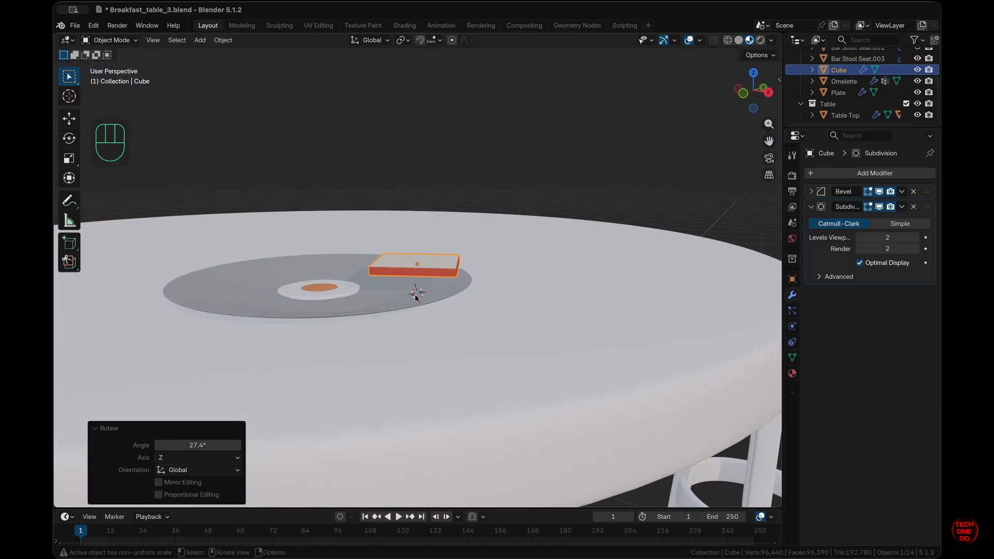
click(415, 296)
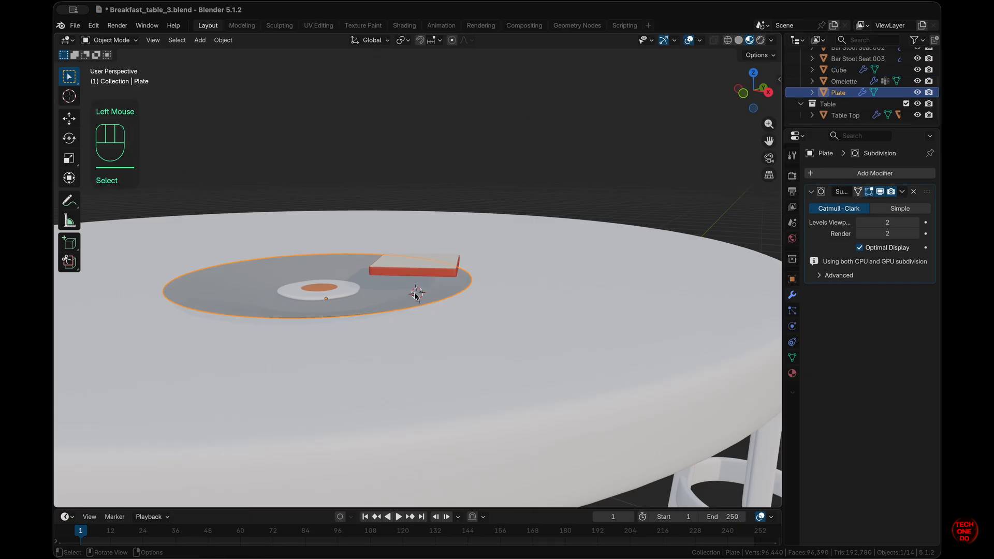
click(410, 41)
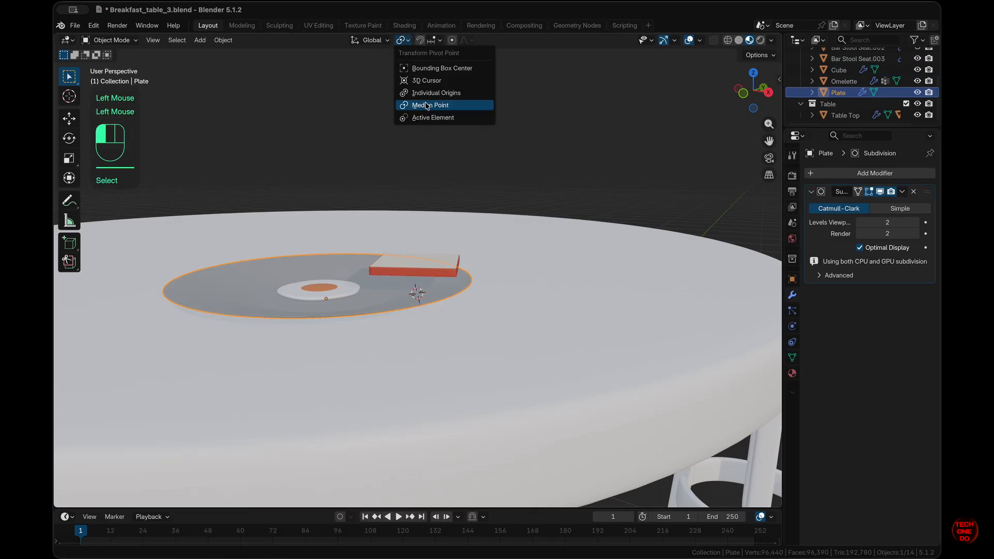
click(429, 81)
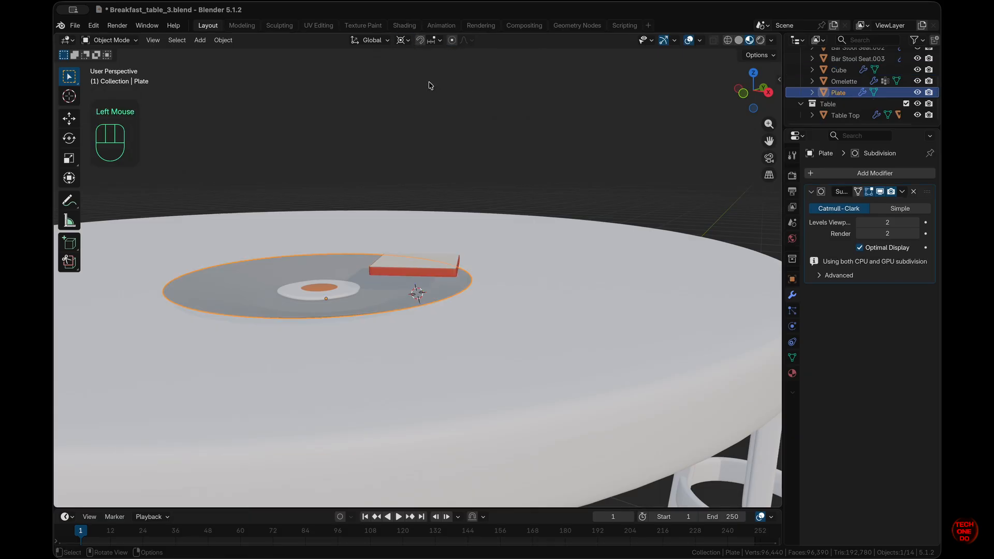
Select the bread slab resting on the plate.
middle_drag(597, 288, 601, 326)
click(409, 248)
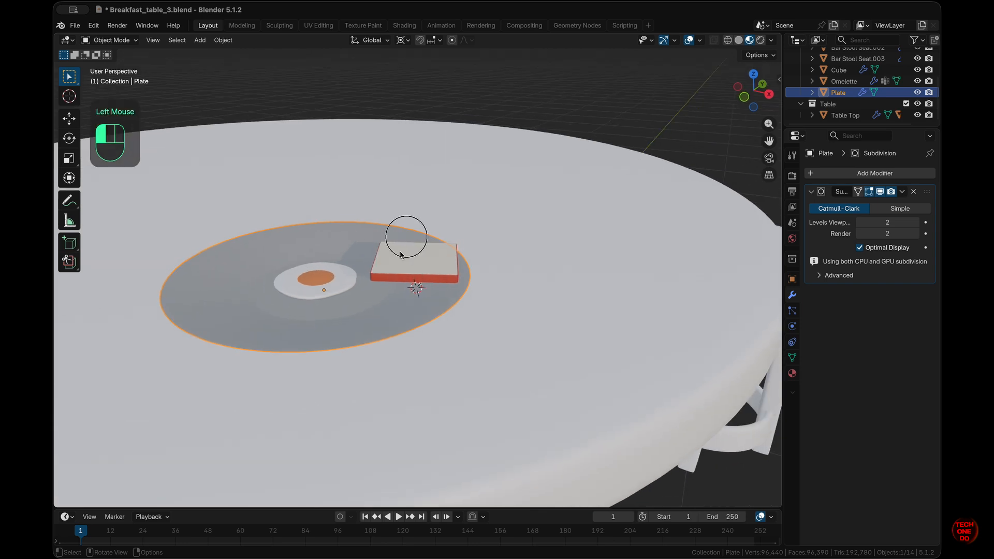
key(r)
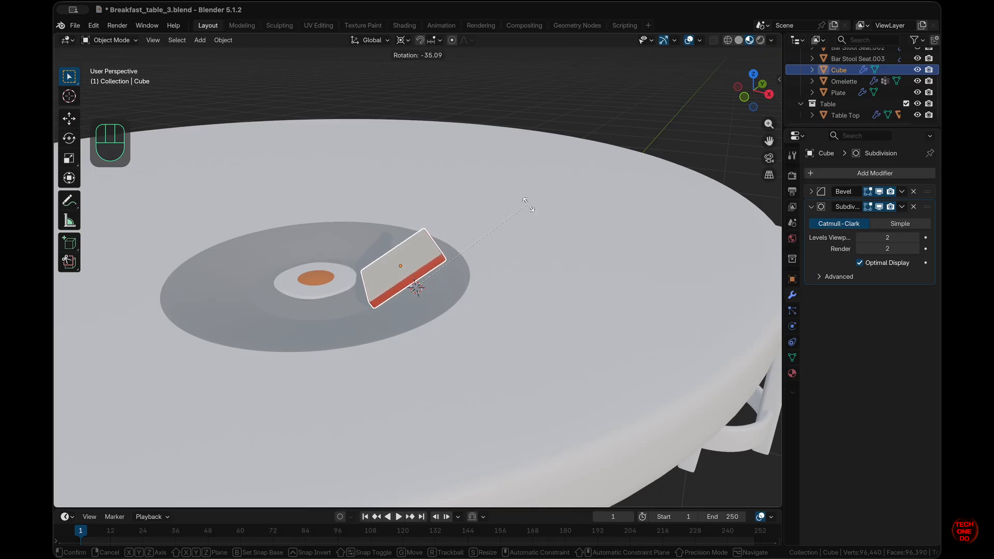
key(shift+z)
key(Escape)
key(z)
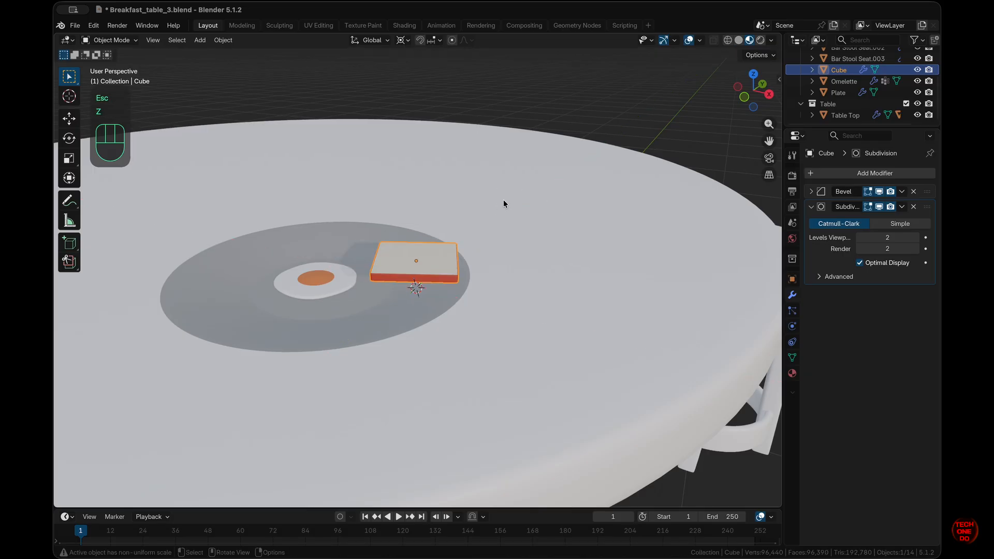
Rotate the bread slab about -29° around the 3D cursor, relative to the current view.
scroll(501, 274, down, 2)
key(r)
click(470, 233)
scroll(515, 288, down, 10)
scroll(515, 290, down, 2)
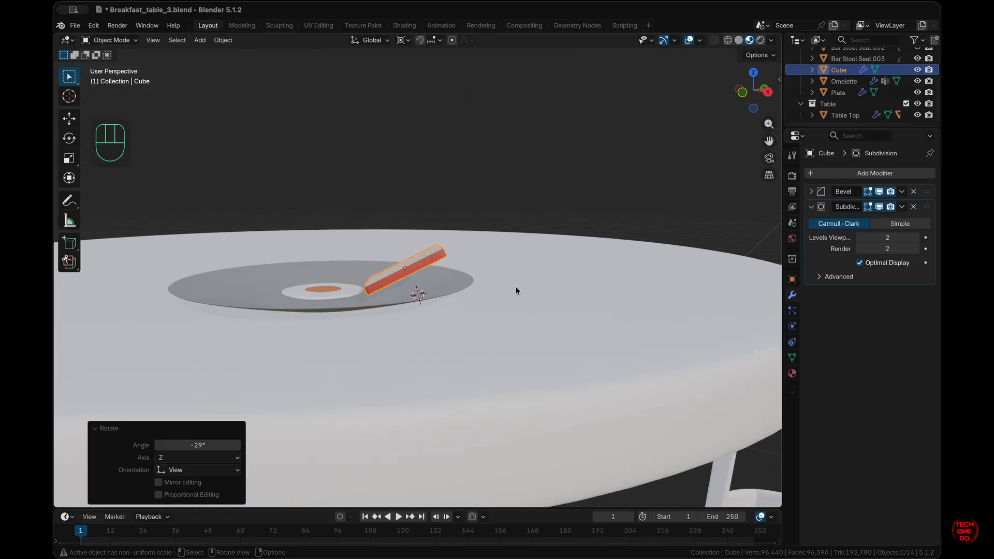
Reduce the slab's tilt with a rotation of about 12.4° around the view axis, seen from a low side angle.
key(KP_3)
scroll(516, 288, up, 10)
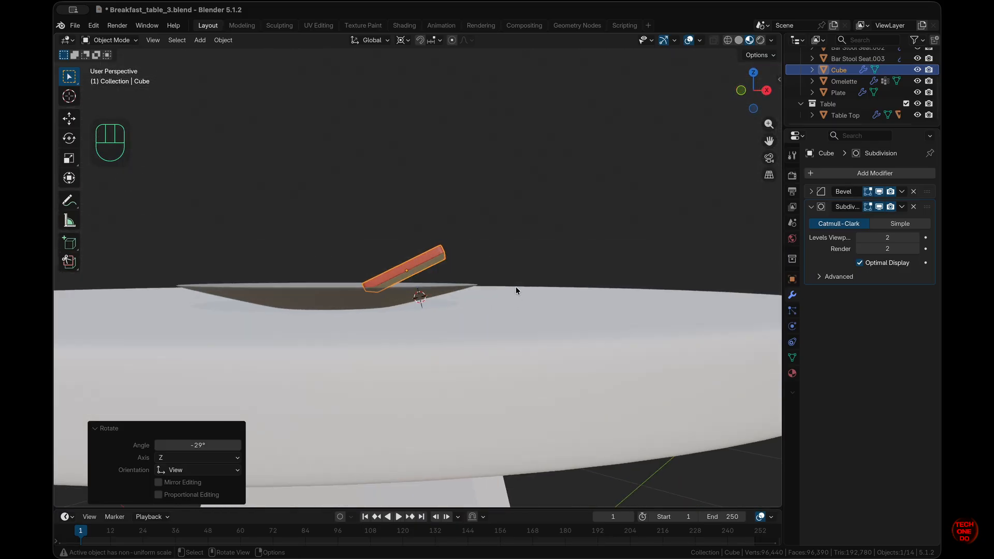
key(r)
click(518, 309)
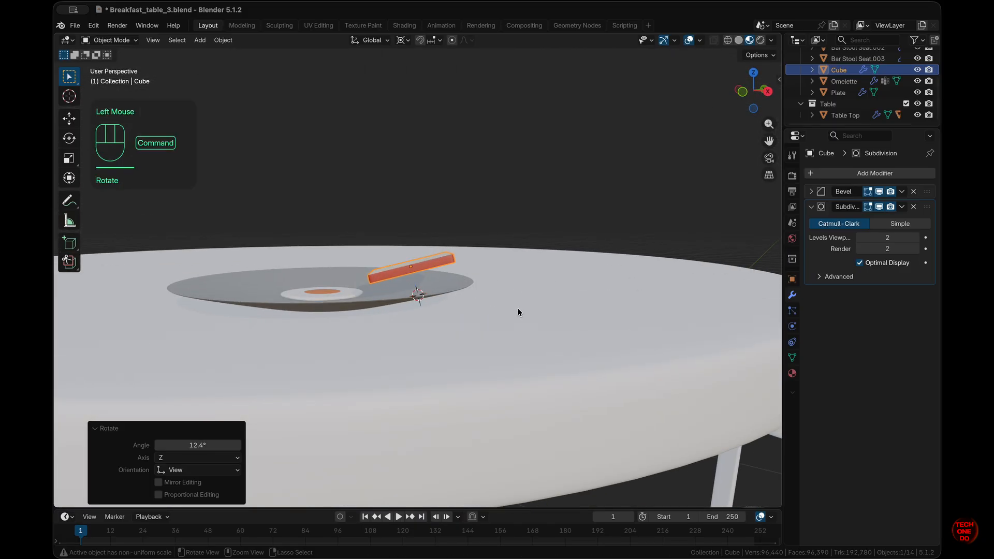
Lower the bread slab about 0.024 m along the global Z axis so it rests on the plate.
scroll(518, 308, up, 4)
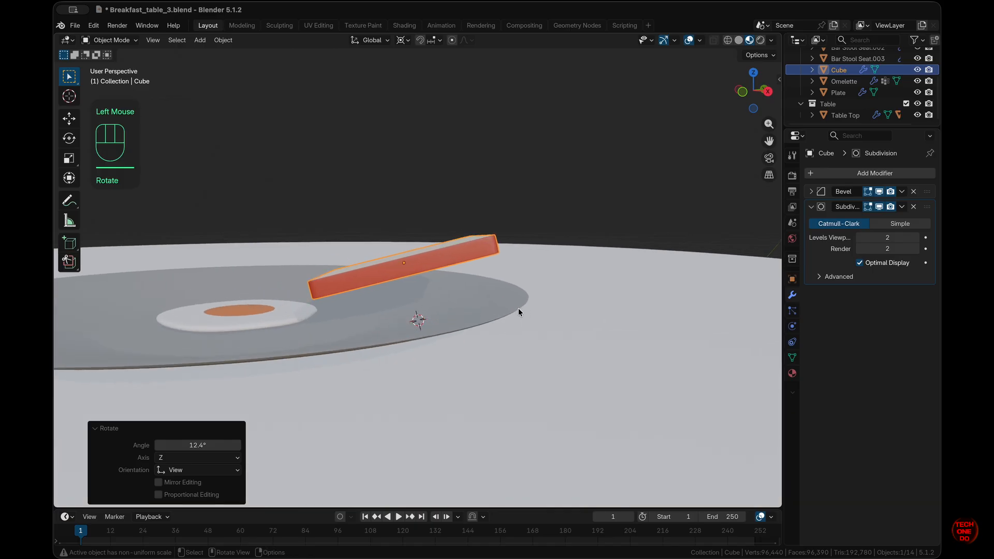
key(g)
key(z)
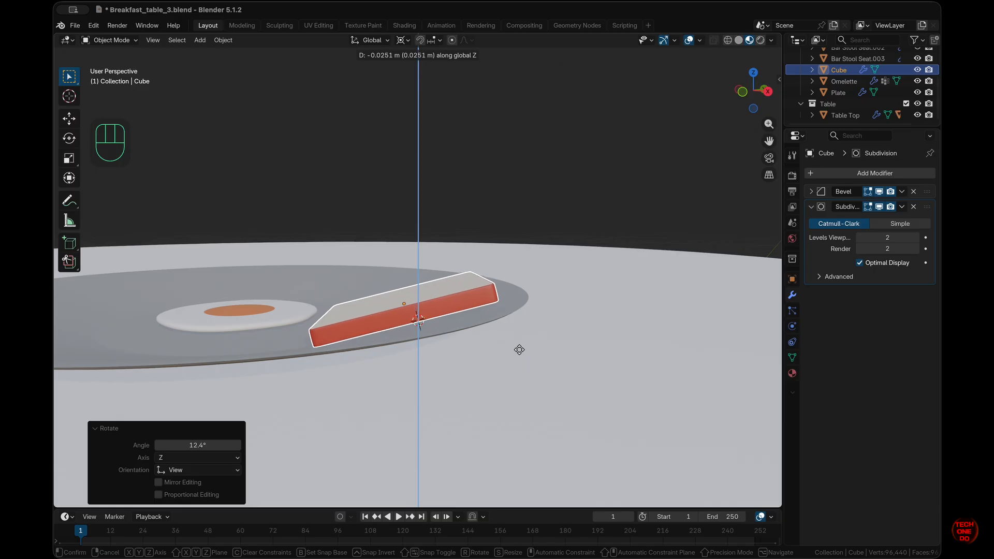
click(519, 348)
scroll(519, 348, right, 10)
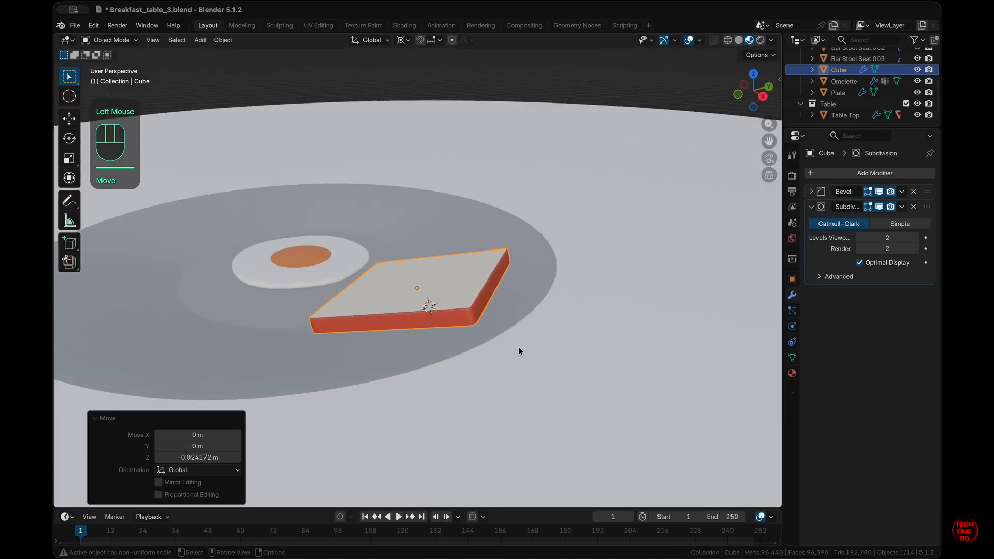
scroll(519, 348, down, 5)
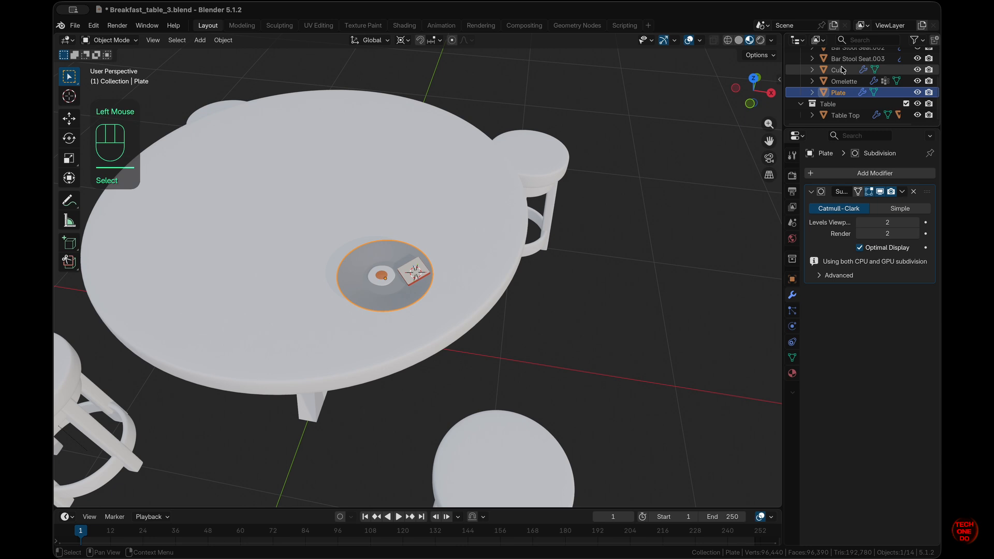
Rename the Cube object as Bread.
click(841, 72)
double_click(840, 71)
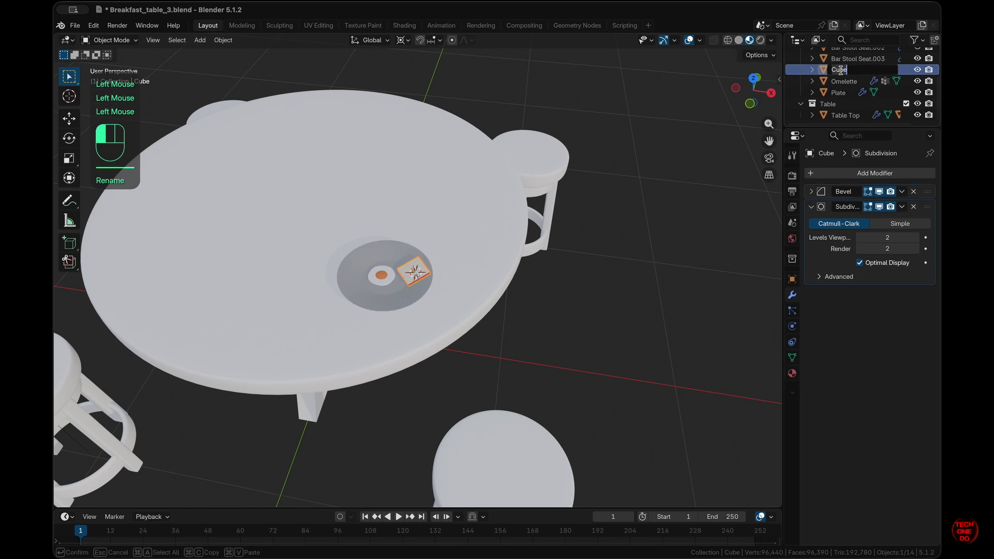
text(Bread)
key(Return)
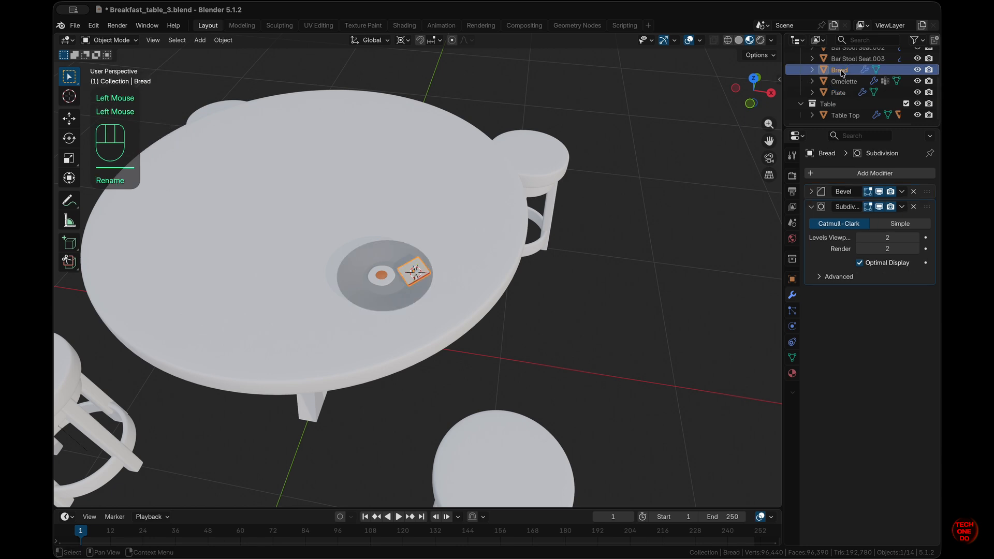
Rename the slab's cream-coloured material, Material.002, as Bread.
click(792, 373)
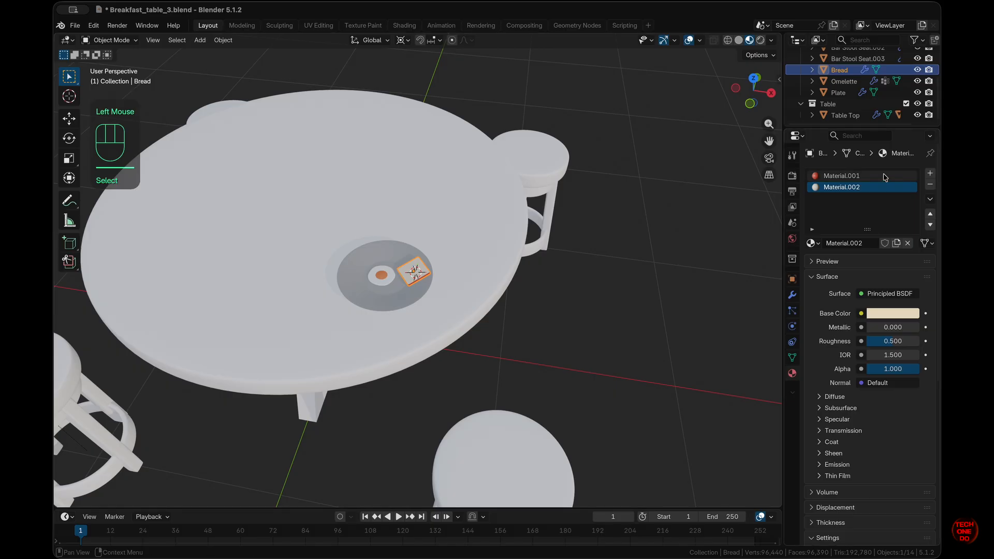
click(846, 187)
double_click(845, 188)
text(Bread)
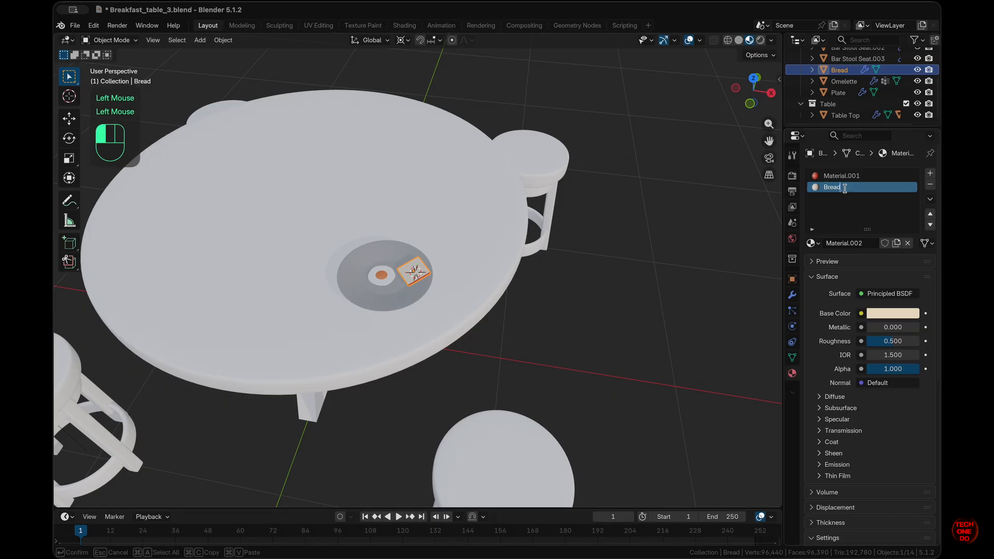
key(Return)
Rename the slab's red material, Material.001, as Bread Crust.
click(846, 176)
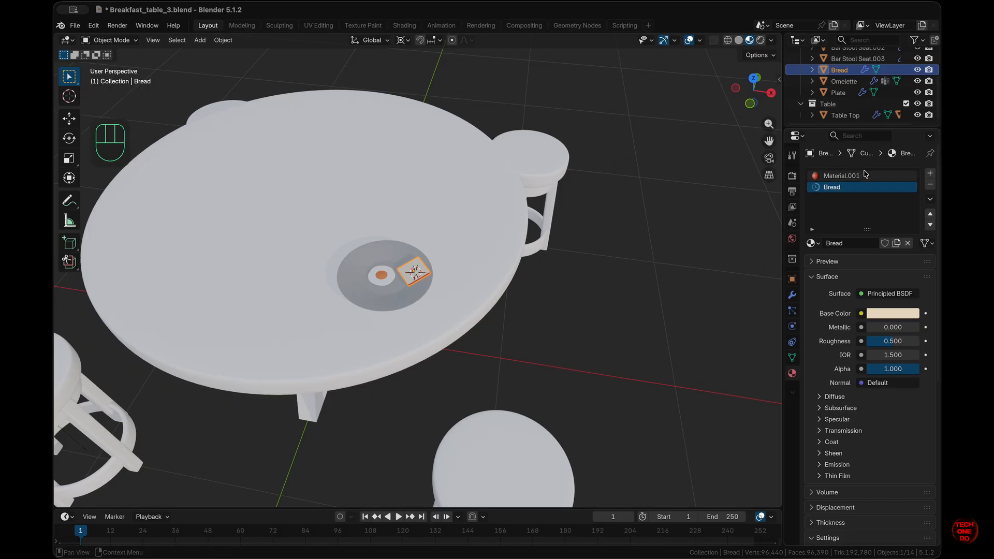
double_click(846, 176)
text(Bread Crust)
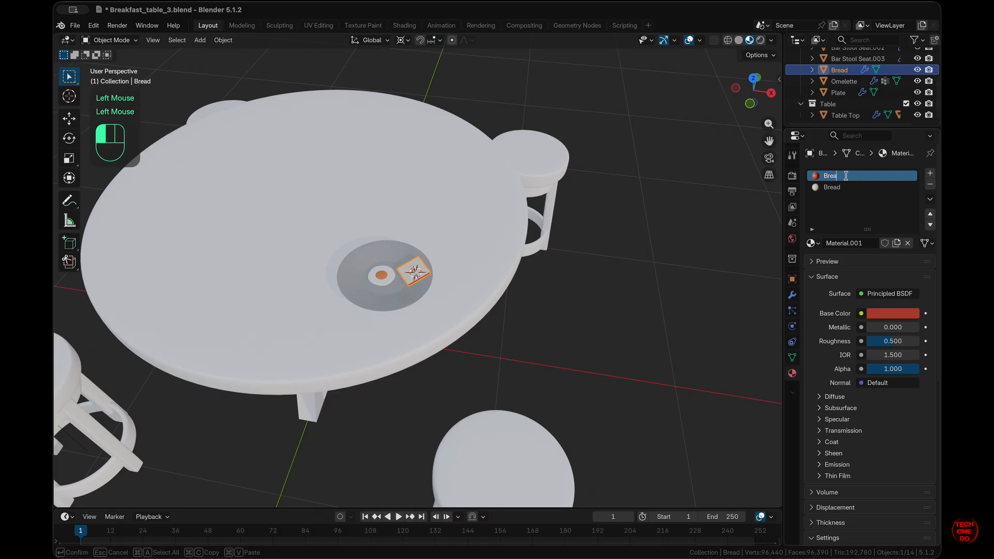
key(Return)
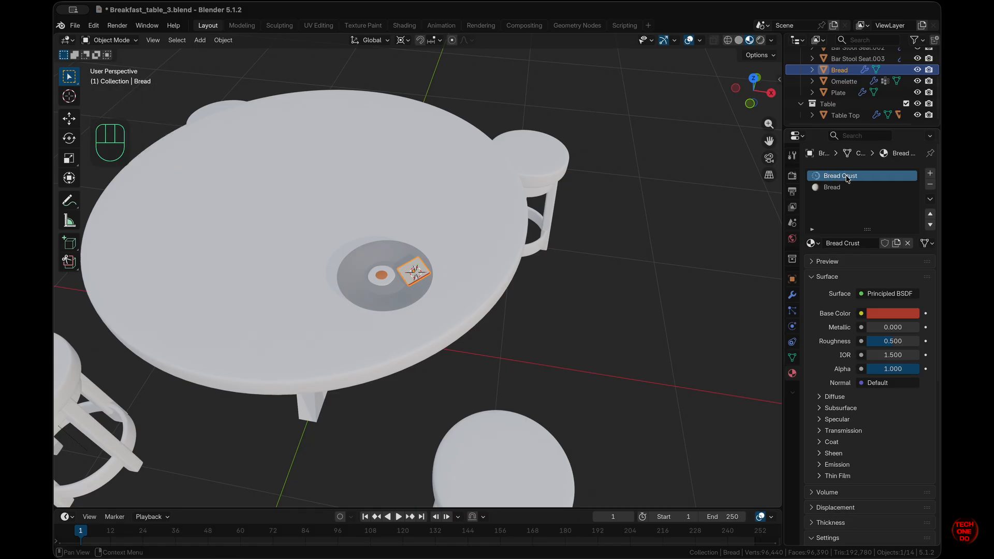
click(866, 211)
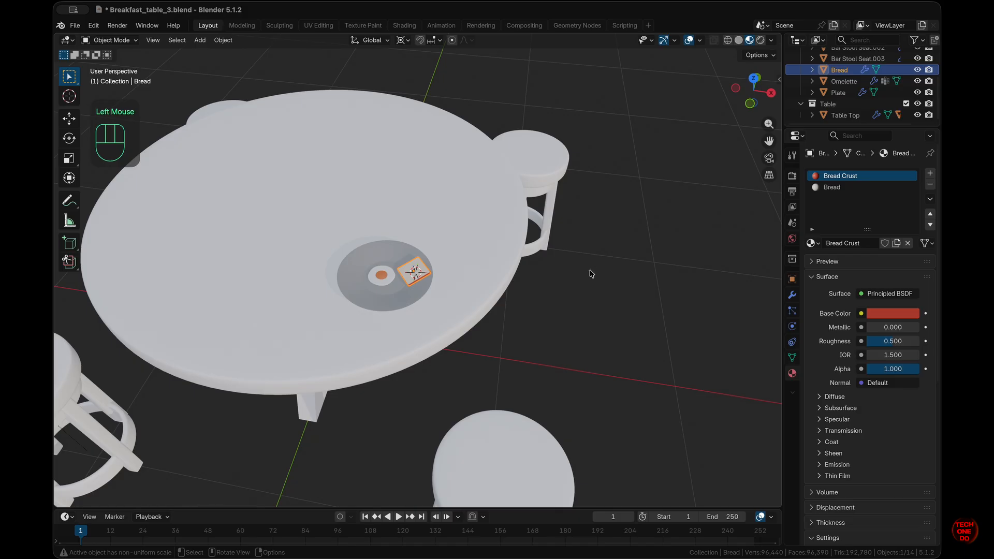
Select the plate and add a Mirror modifier to it.
click(450, 251)
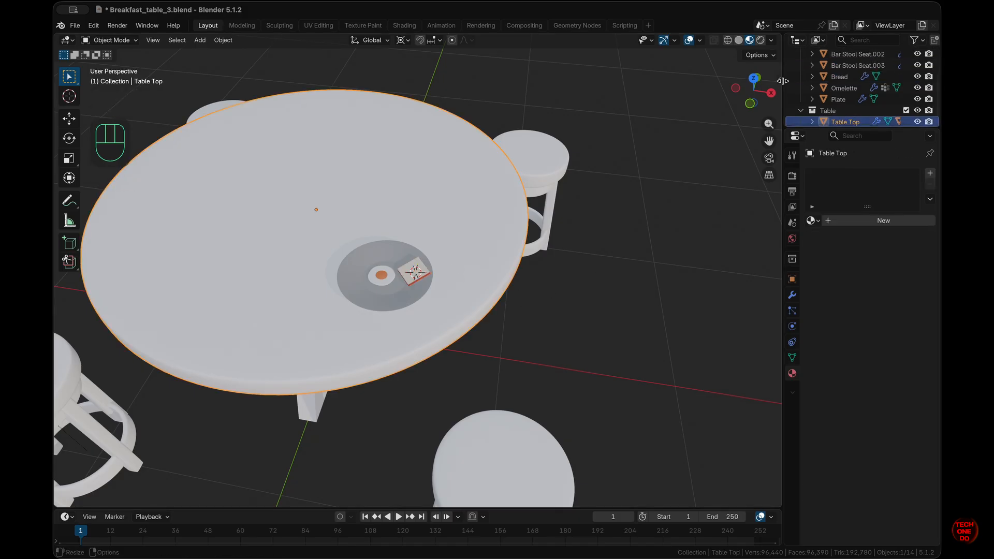
click(395, 306)
key(KP_7)
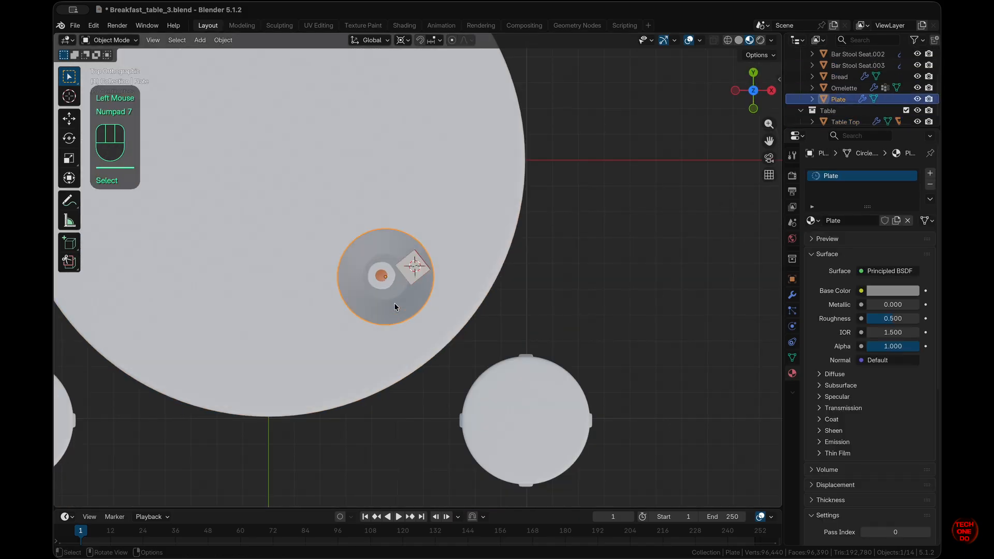
scroll(394, 306, down, 4)
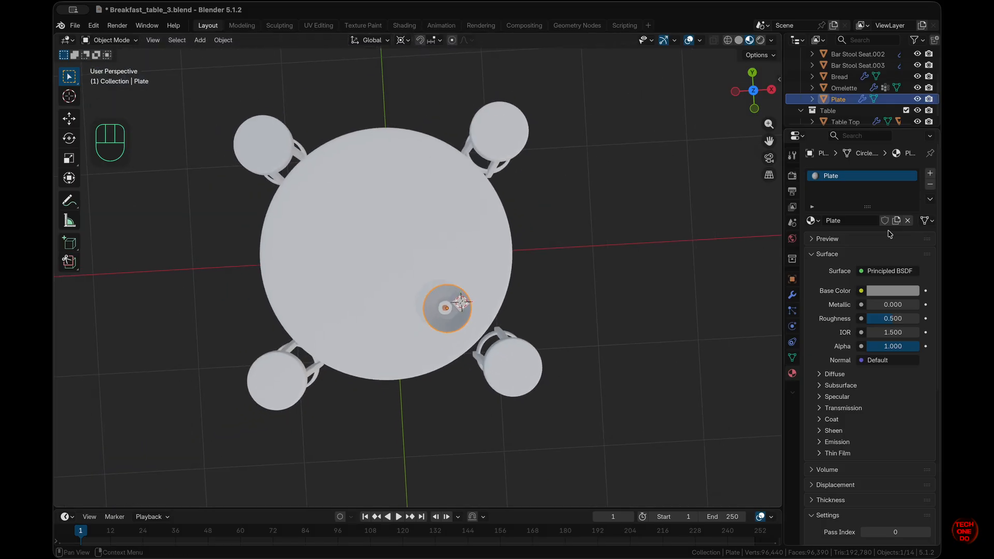
click(792, 294)
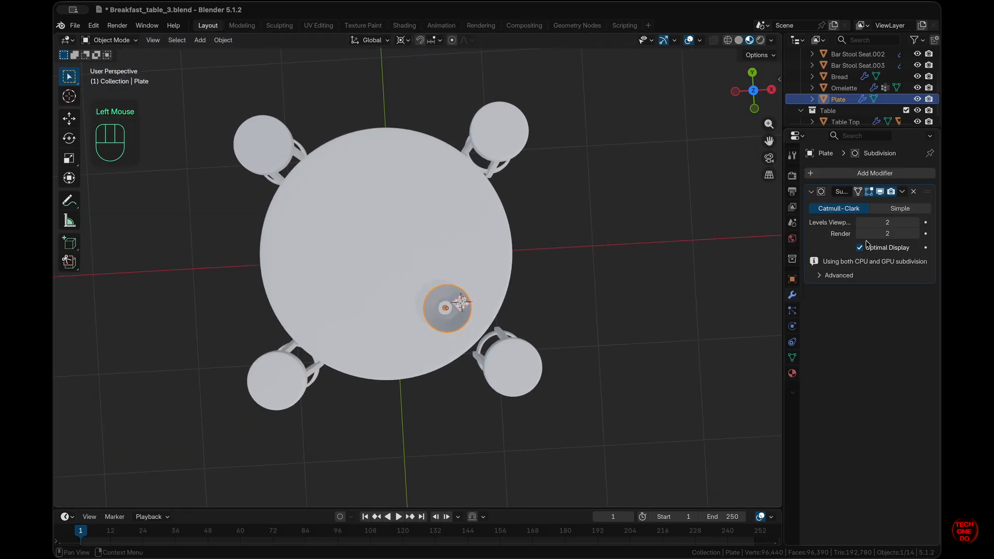
click(898, 173)
mouse_move(899, 175)
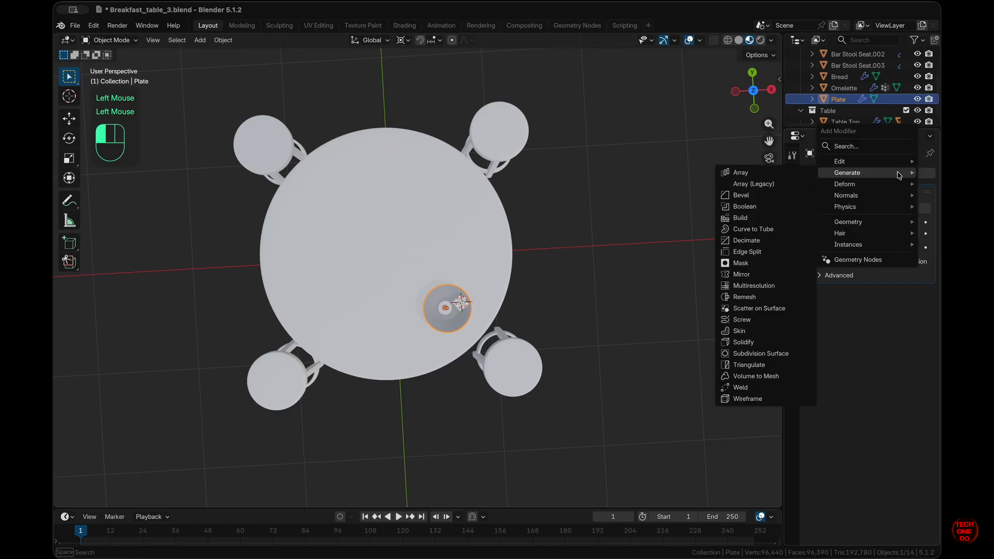
click(757, 277)
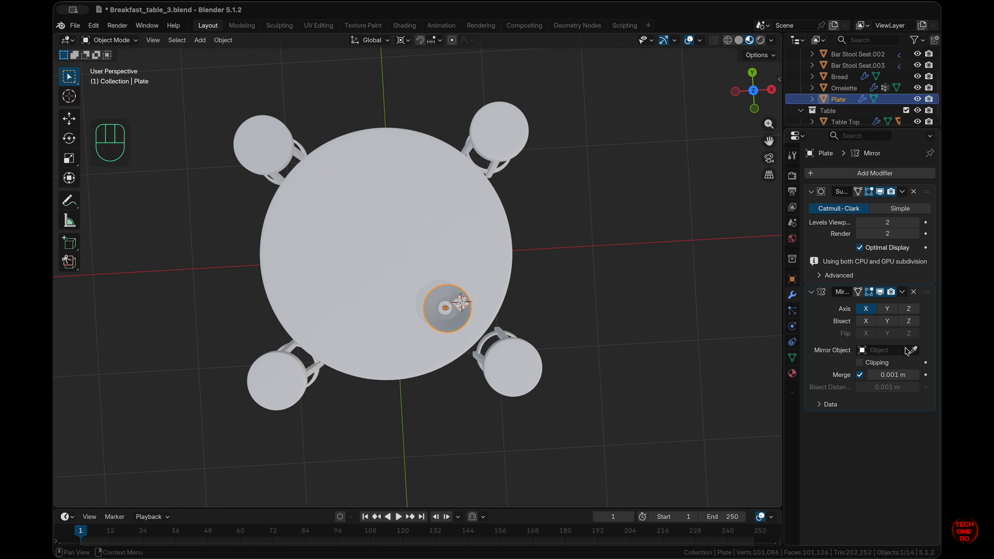
Use Table Top as the plate's mirror object, enable mirroring on the Y axis as well as X, and deselect the plate.
click(414, 237)
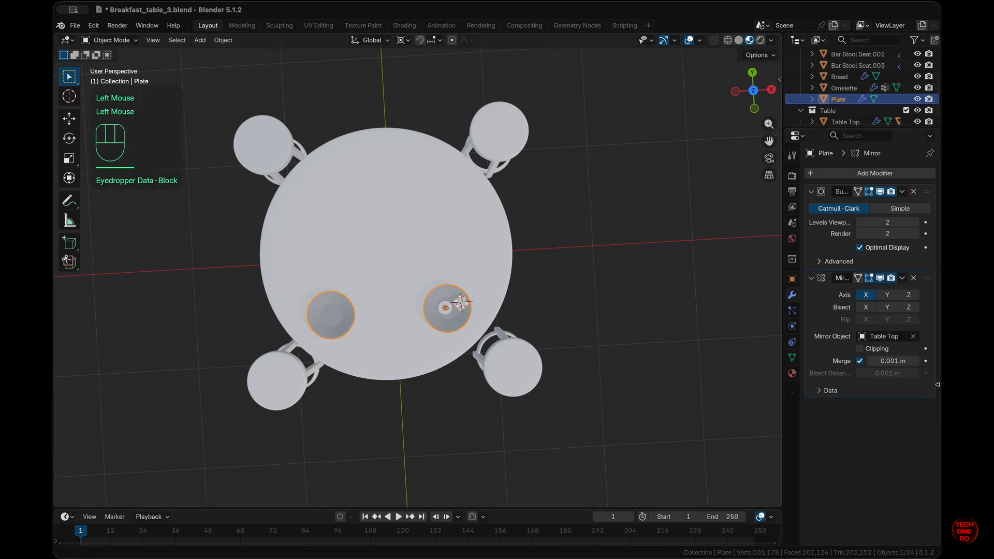
click(888, 295)
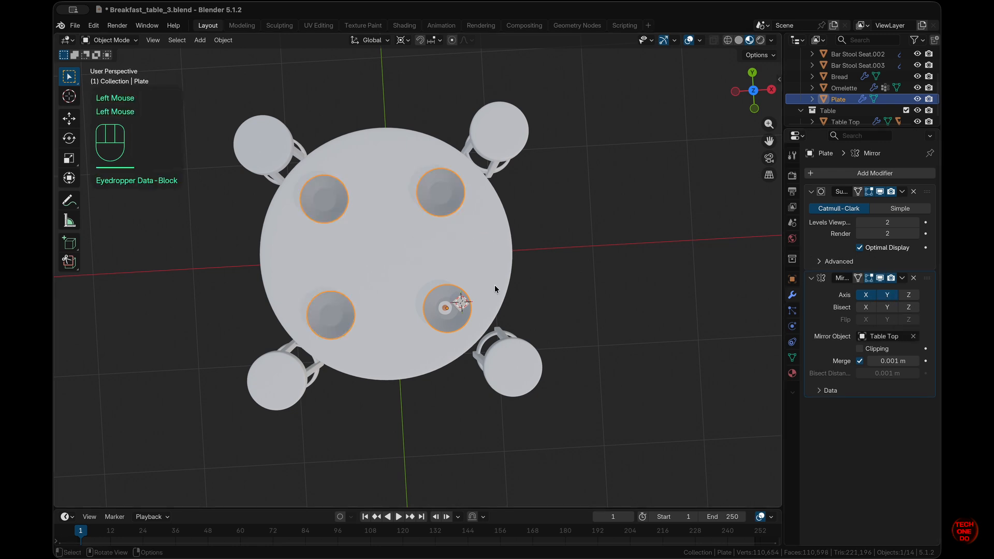
middle_drag(496, 289, 599, 344)
click(493, 326)
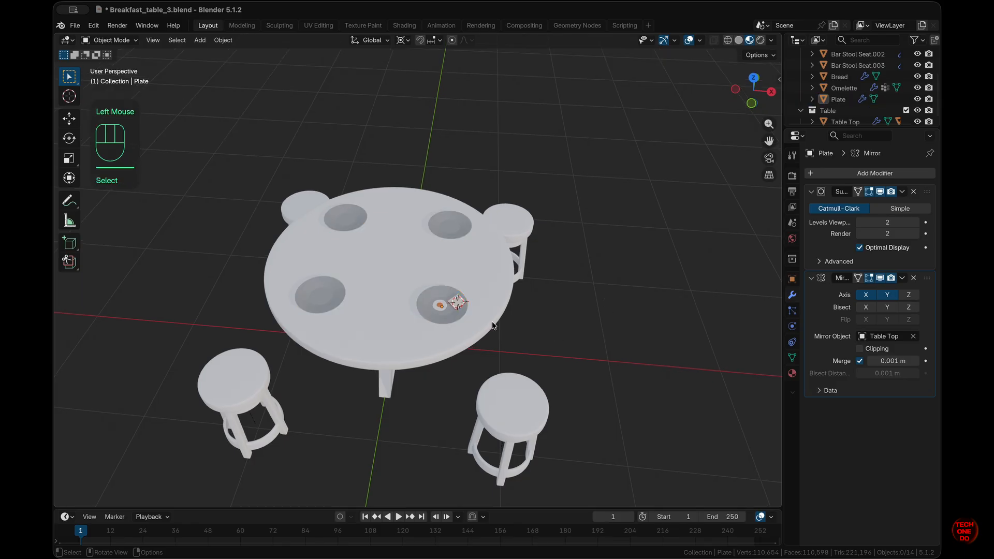
Select the bread and omelette with the plate as active object, and copy the plate's Mirror modifier to the selected objects.
scroll(492, 325, up, 4)
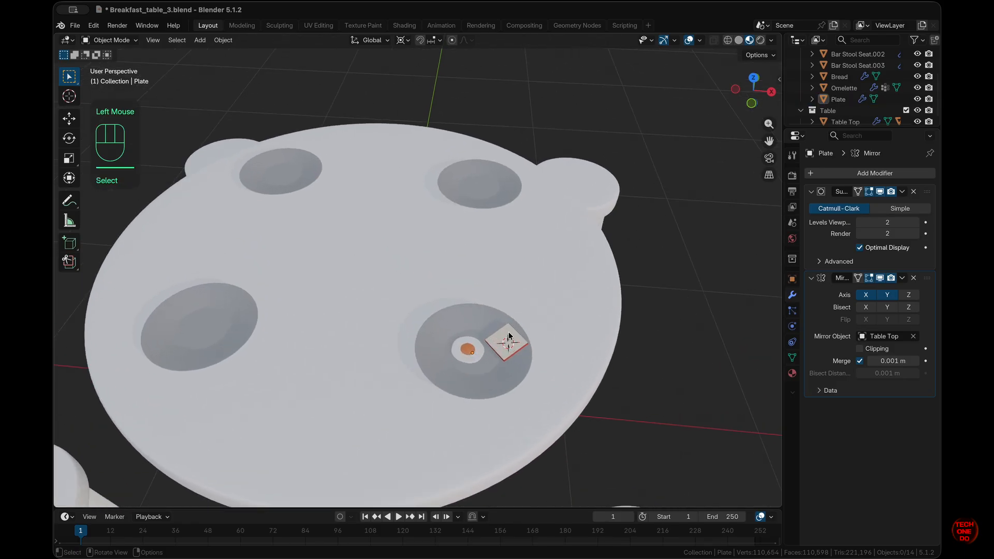
click(509, 336)
key(shift)
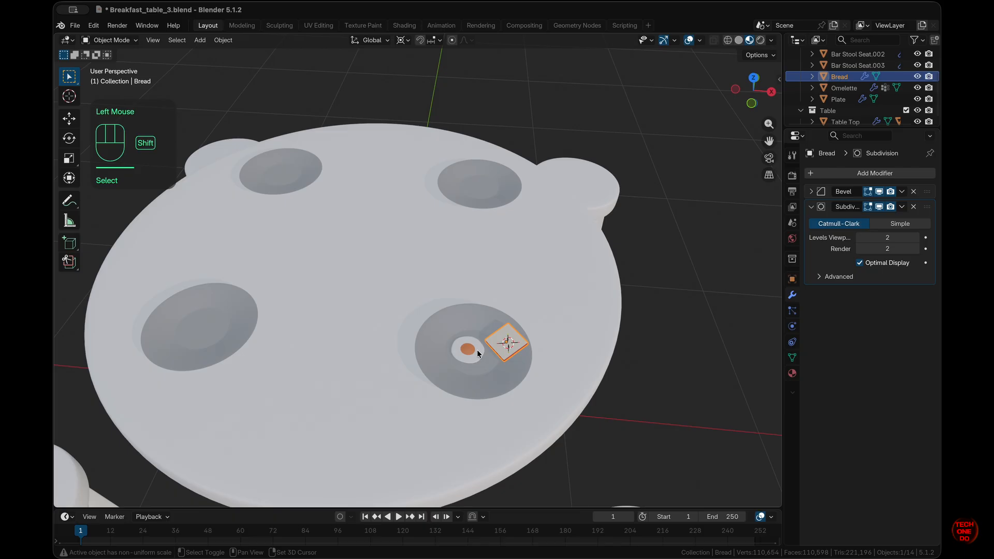
shift+click(477, 349)
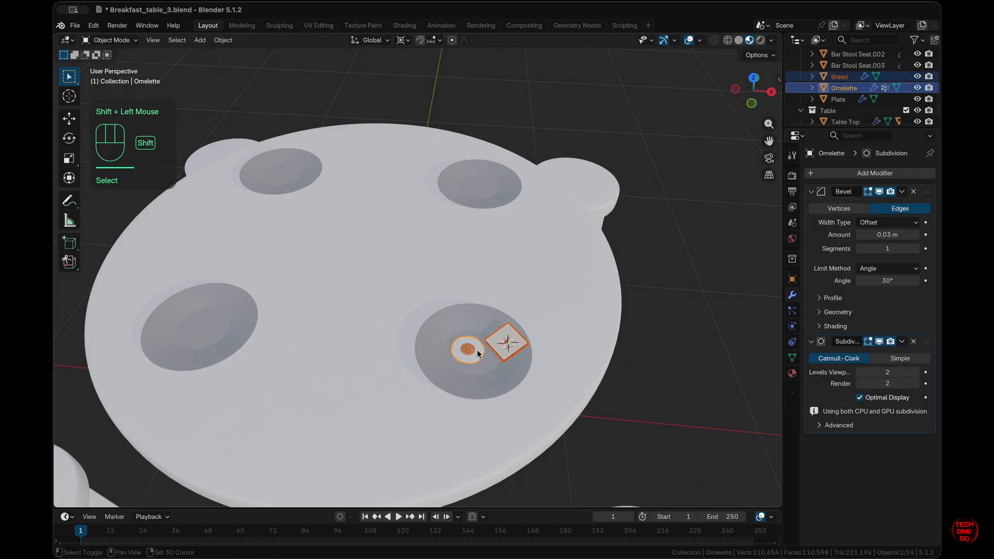
shift+click(505, 380)
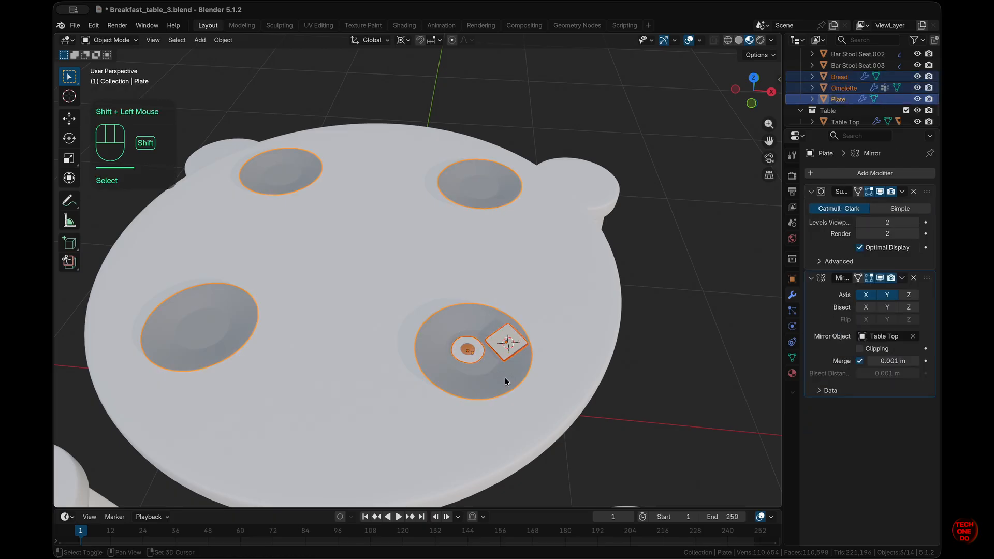
click(902, 278)
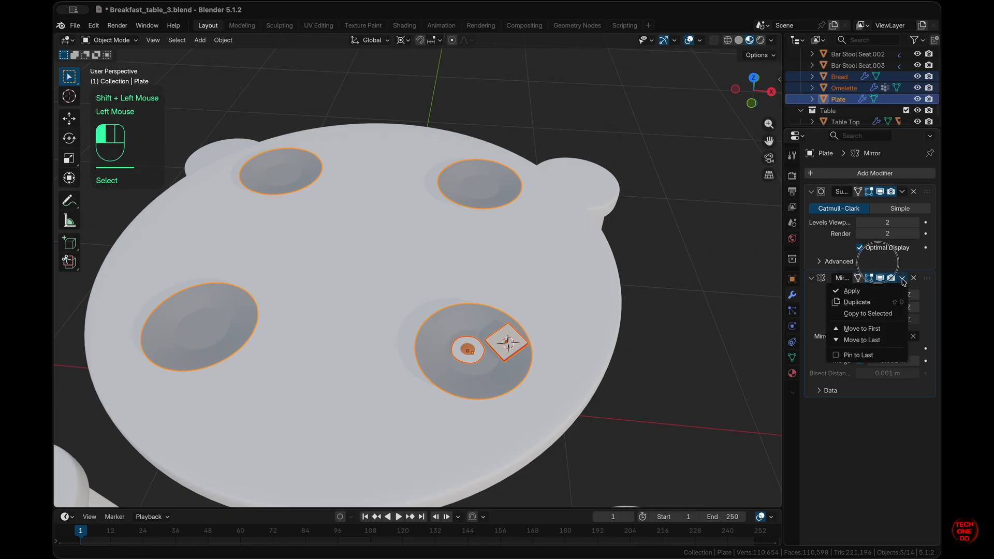
click(879, 313)
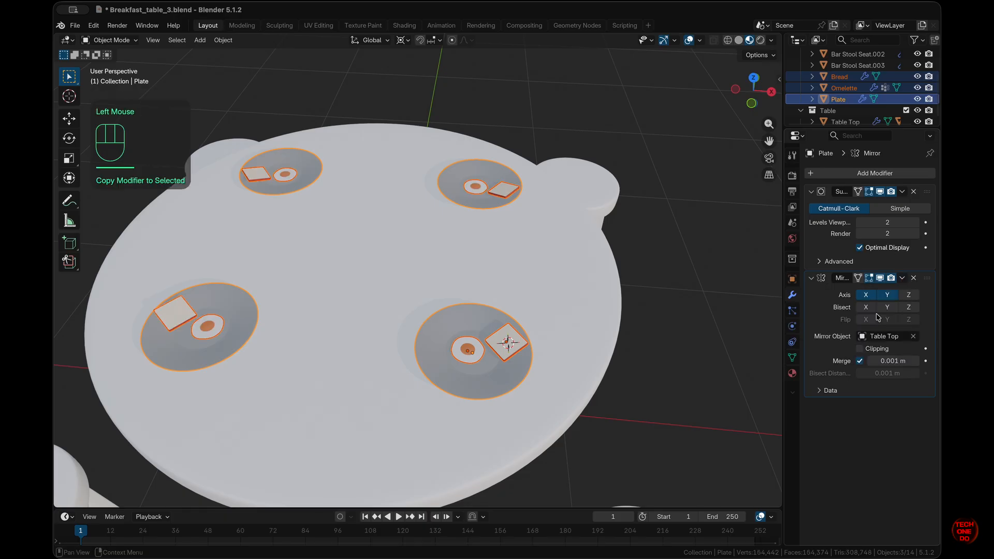
Deselect everything and examine the mirrored plates, eggs and bread around the table from several distances and angles.
click(669, 367)
middle_drag(669, 369, 669, 369)
super+scroll(670, 369, down, 4)
middle_drag(447, 329, 446, 327)
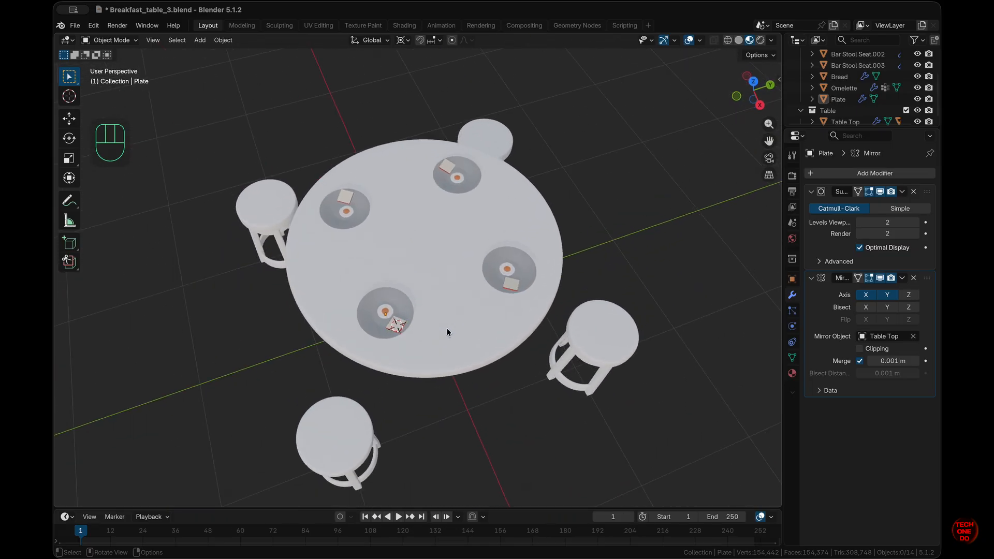
super+scroll(446, 328, up, 6)
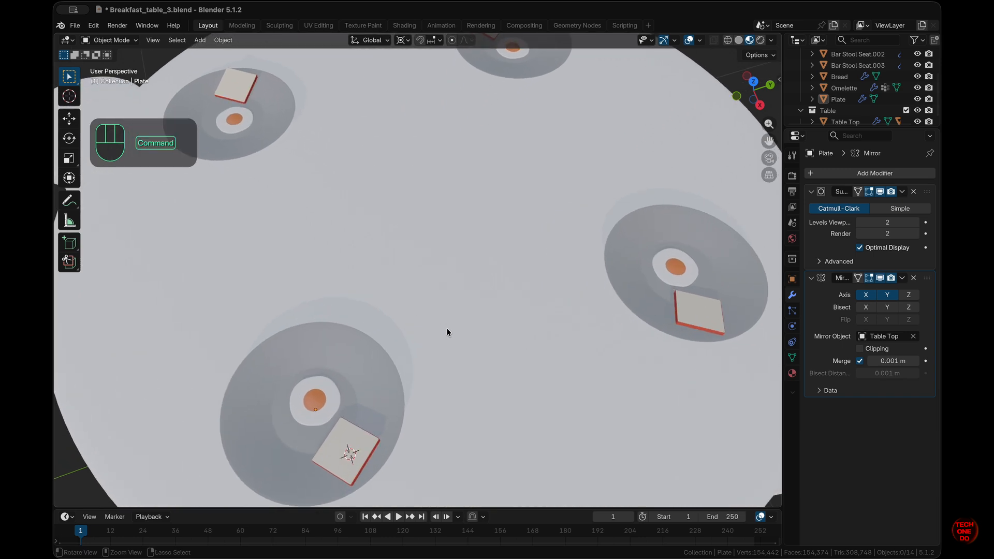
super+scroll(446, 327, down, 5)
middle_drag(447, 330, 448, 329)
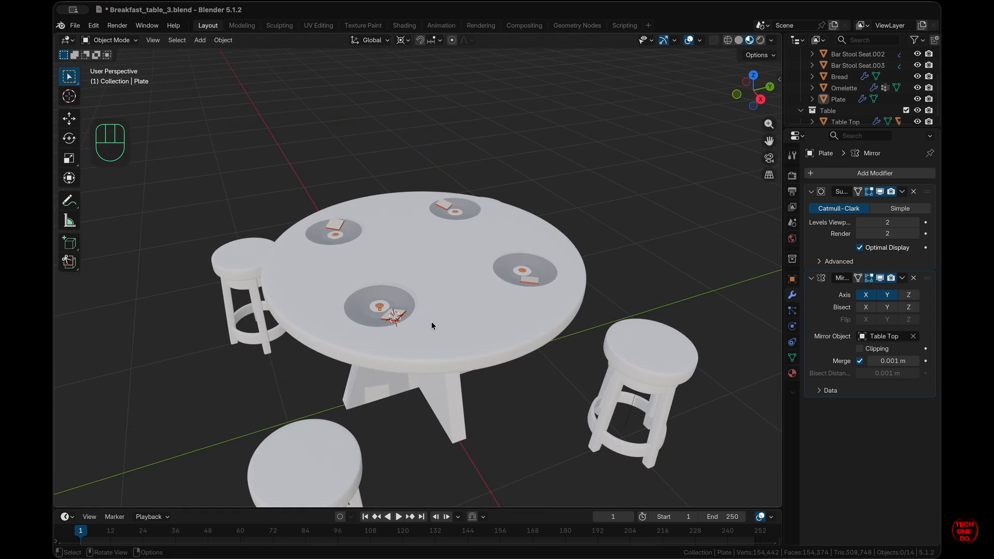
key(KP_7)
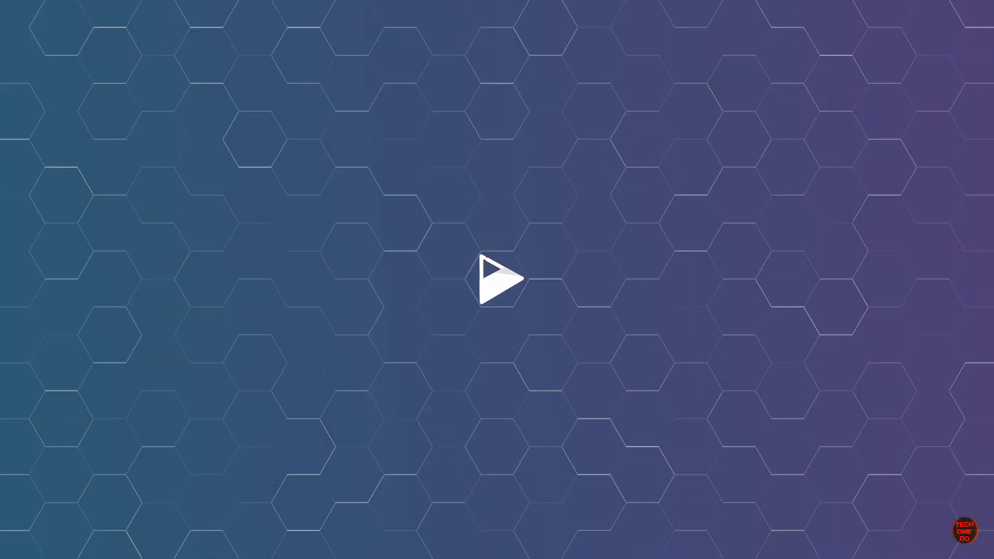